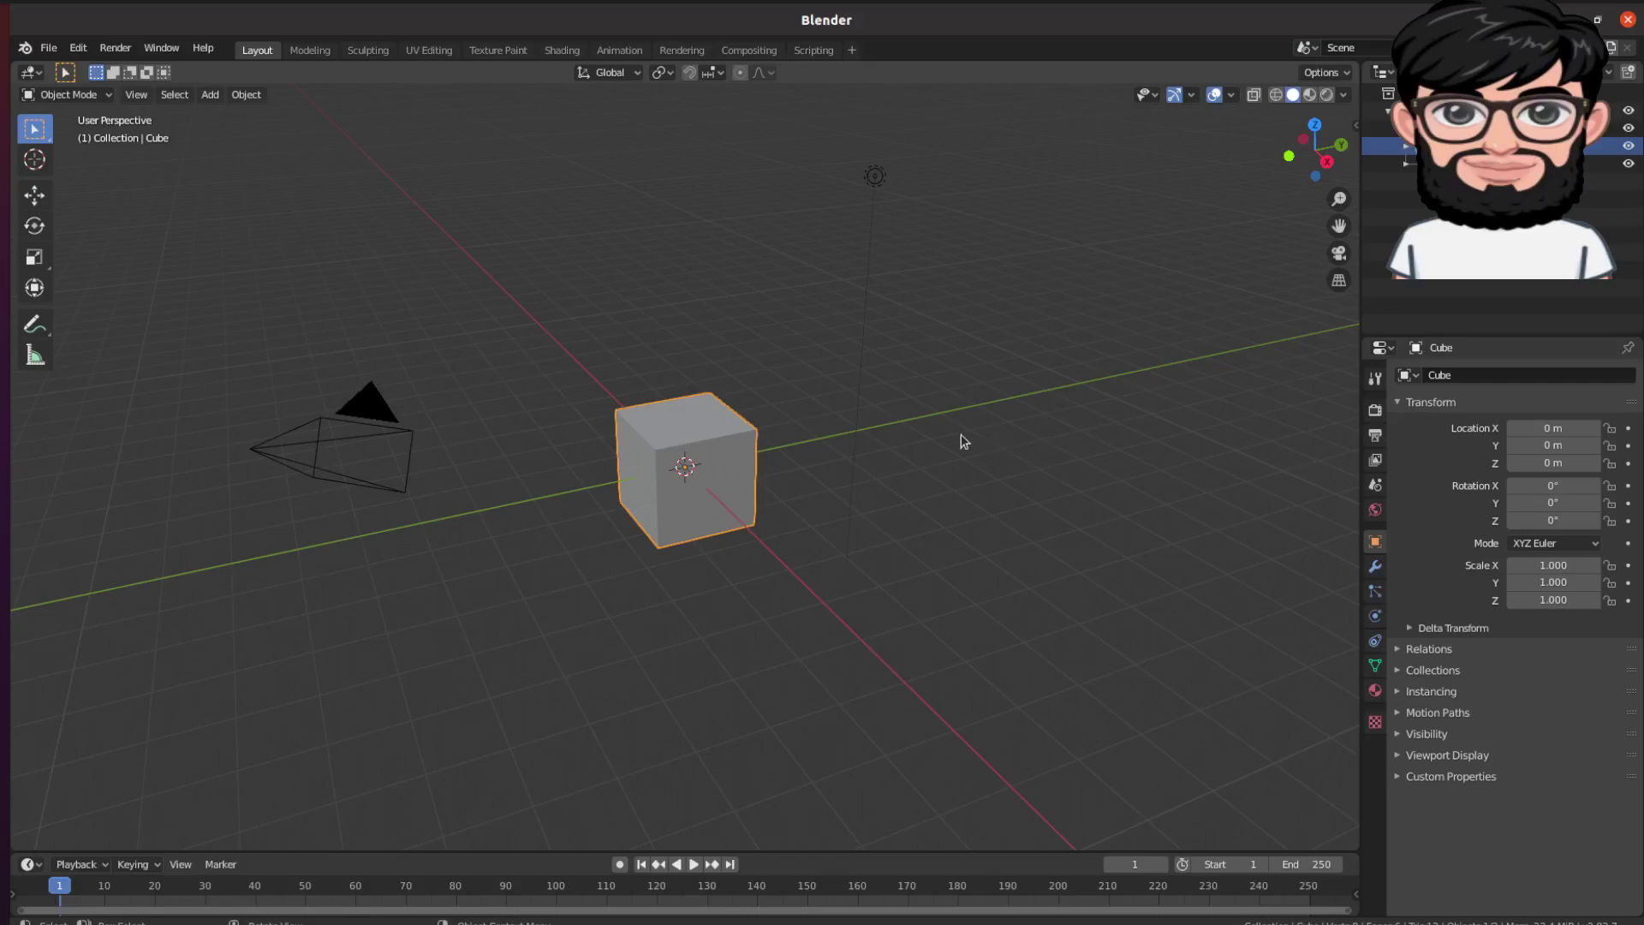
# Delete the default cube, leaving only the camera and light.
pyautogui.press('Delete')
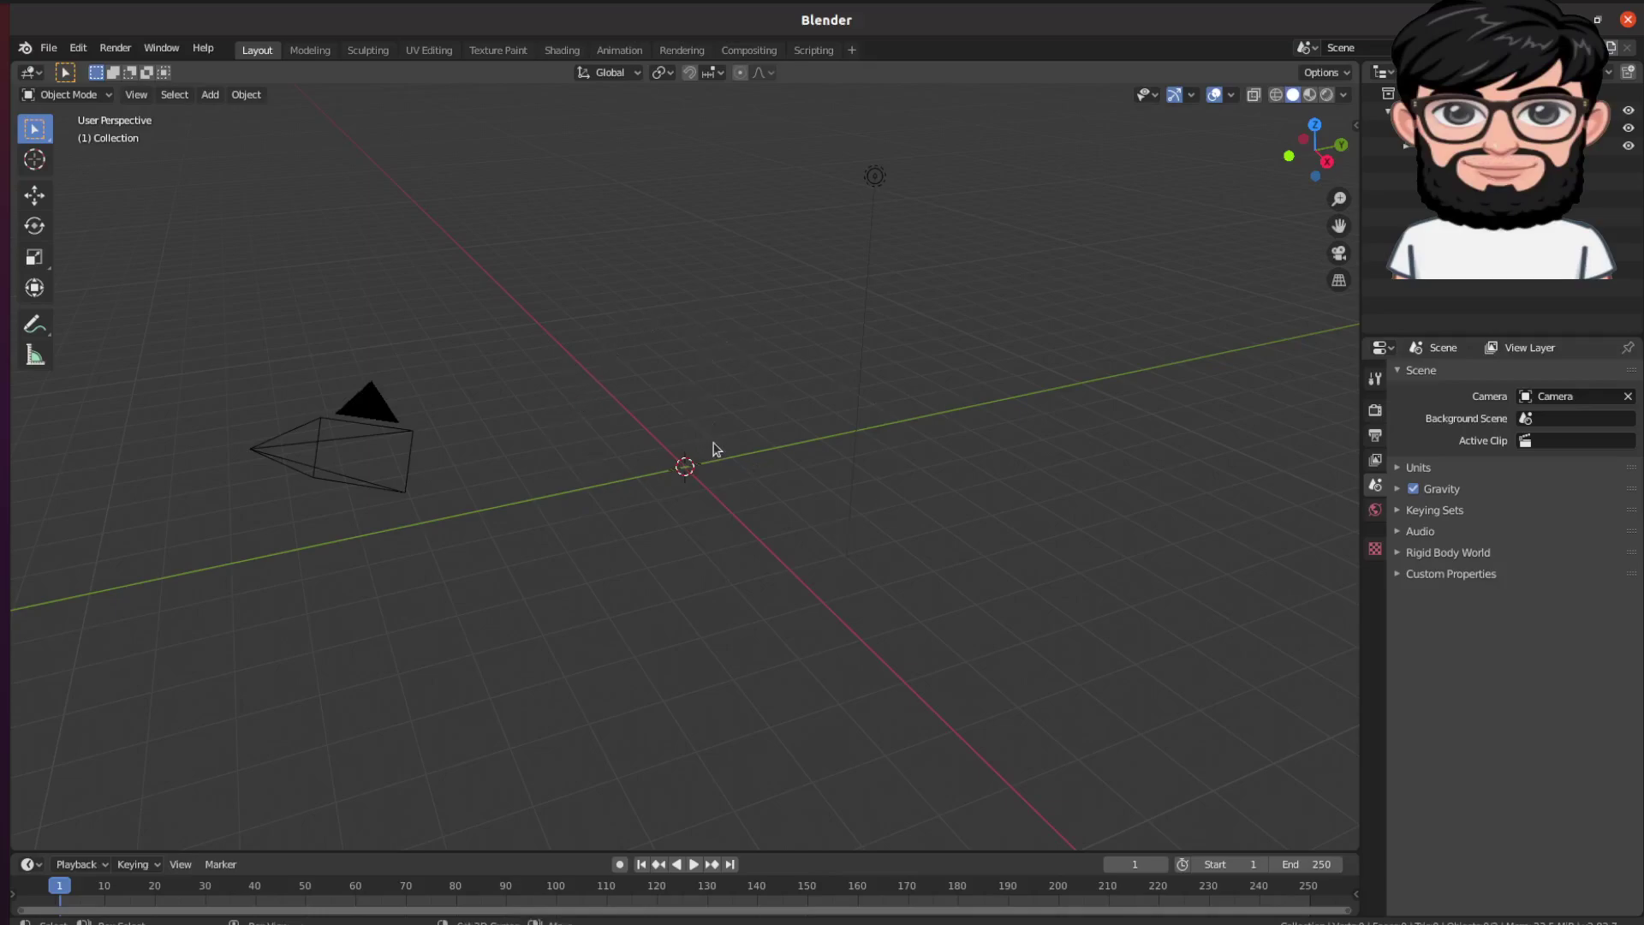
# Add a UV sphere at the origin and scale it uniformly to 3.564.
pyautogui.hotkey('shift', 'a')
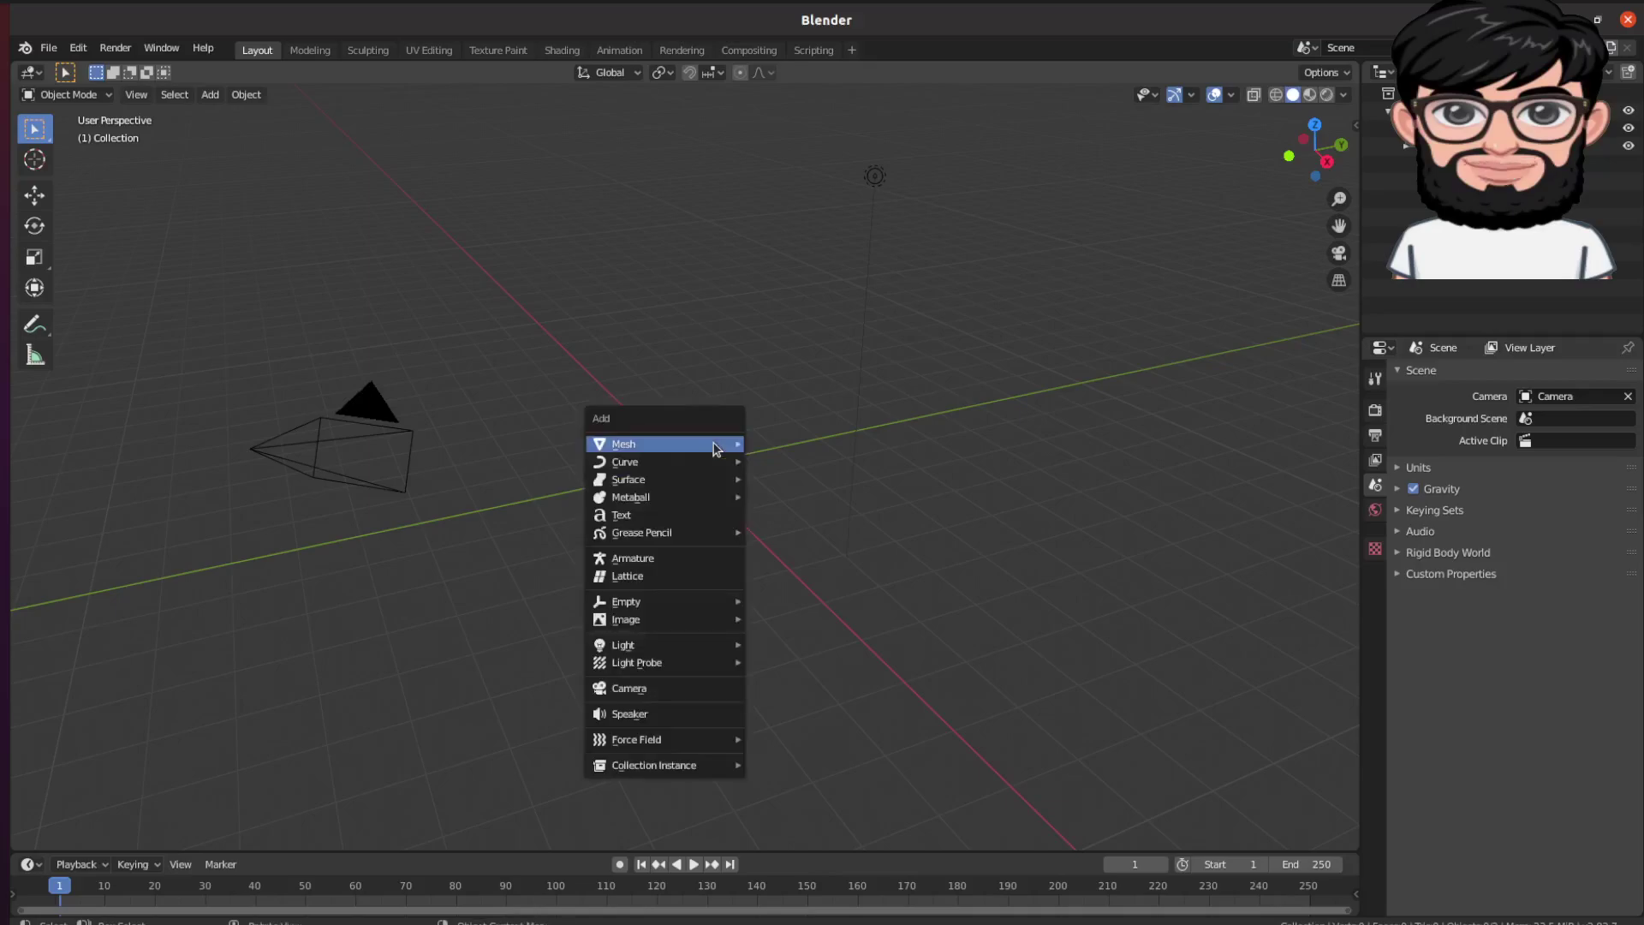
pyautogui.moveTo(720, 447)
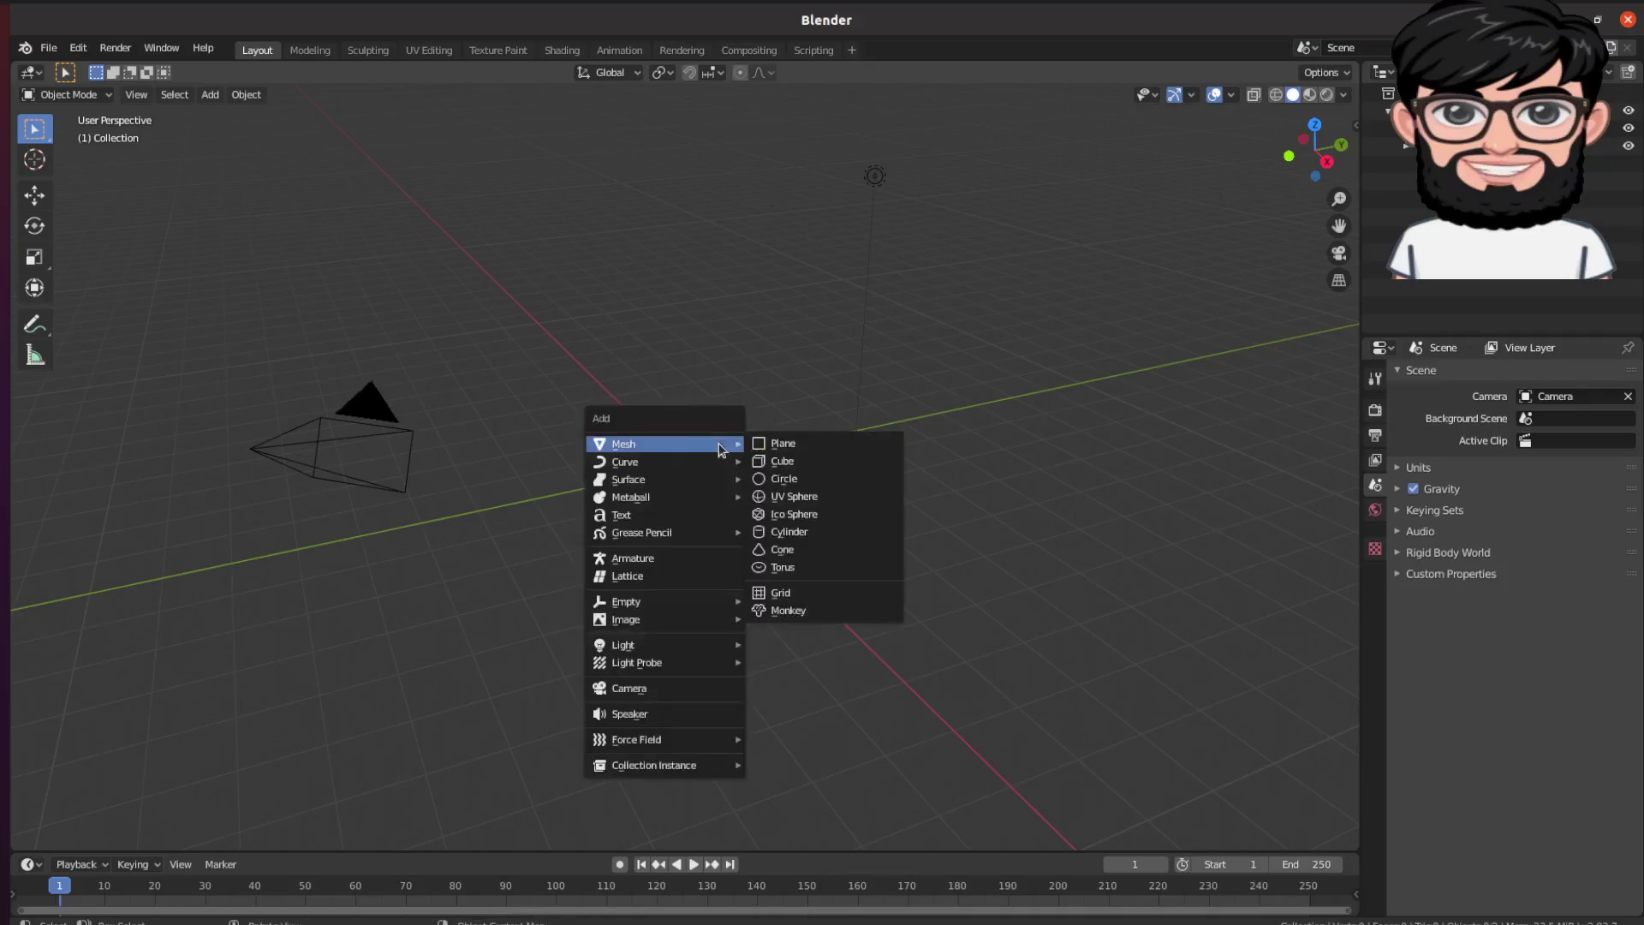
pyautogui.click(795, 498)
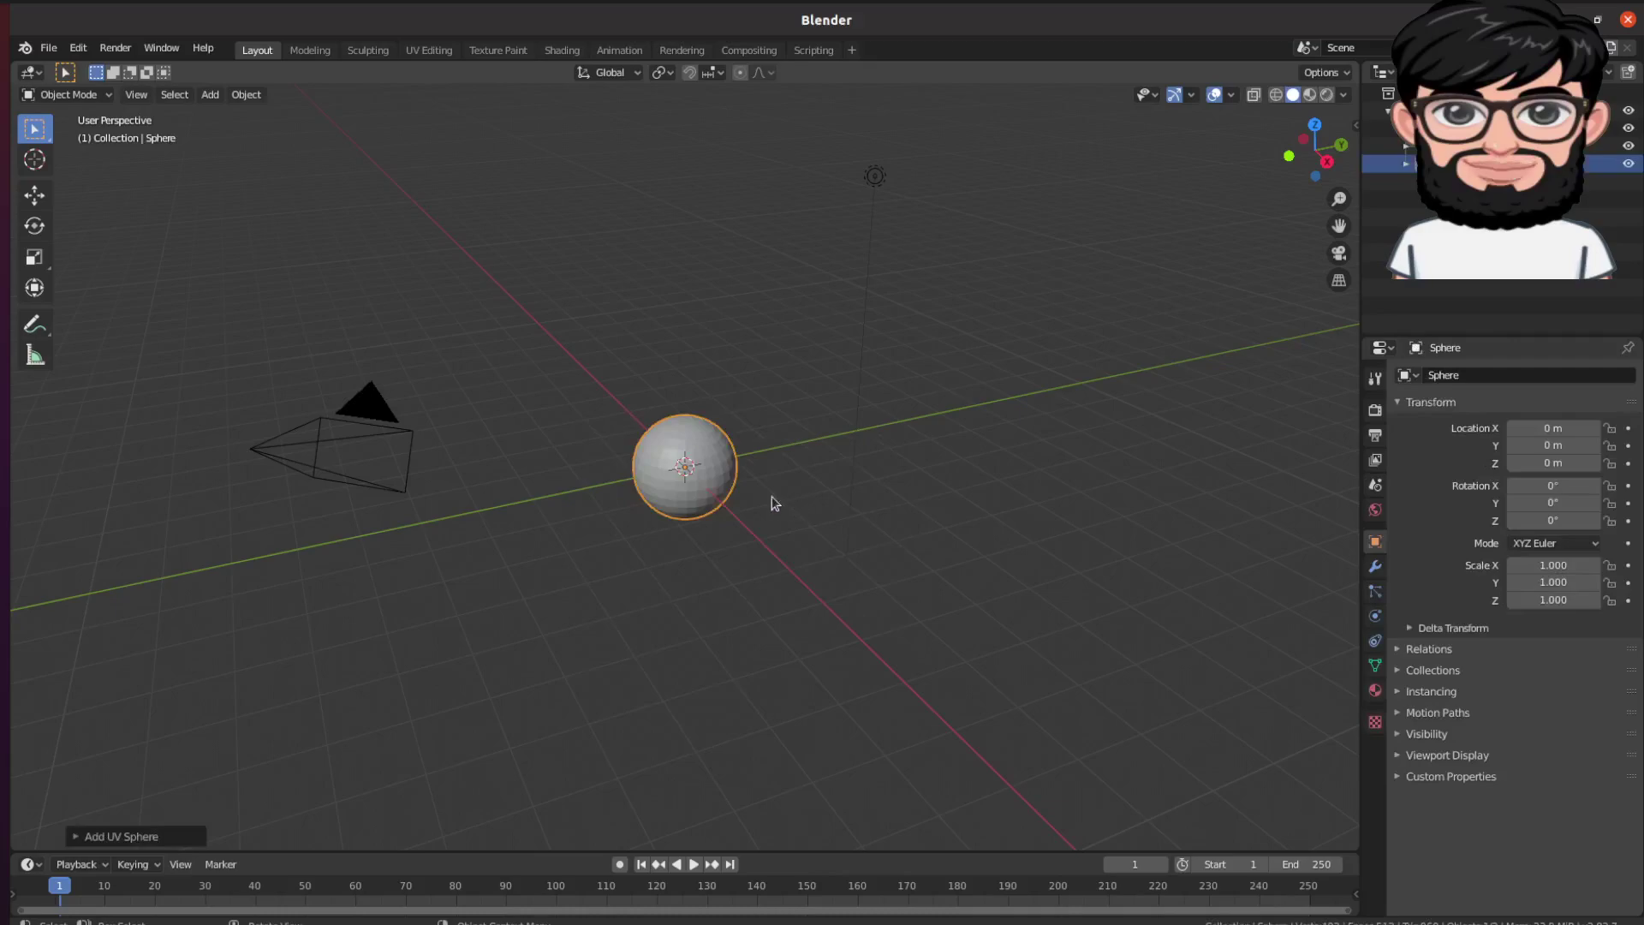
pyautogui.press('s')
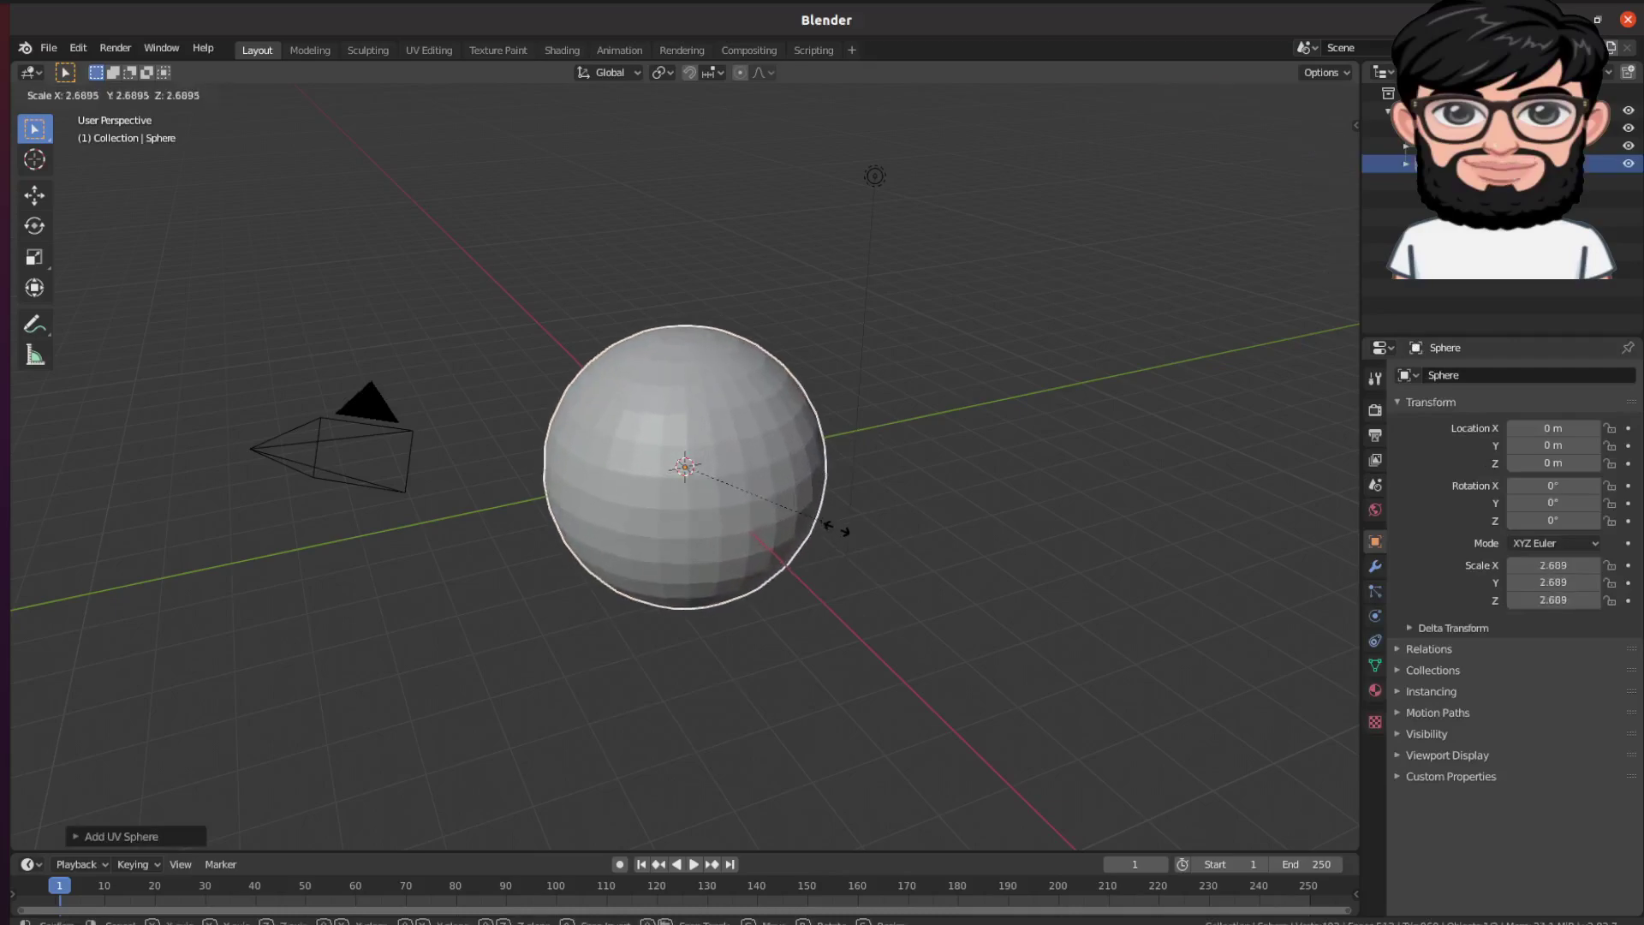
pyautogui.click(875, 562)
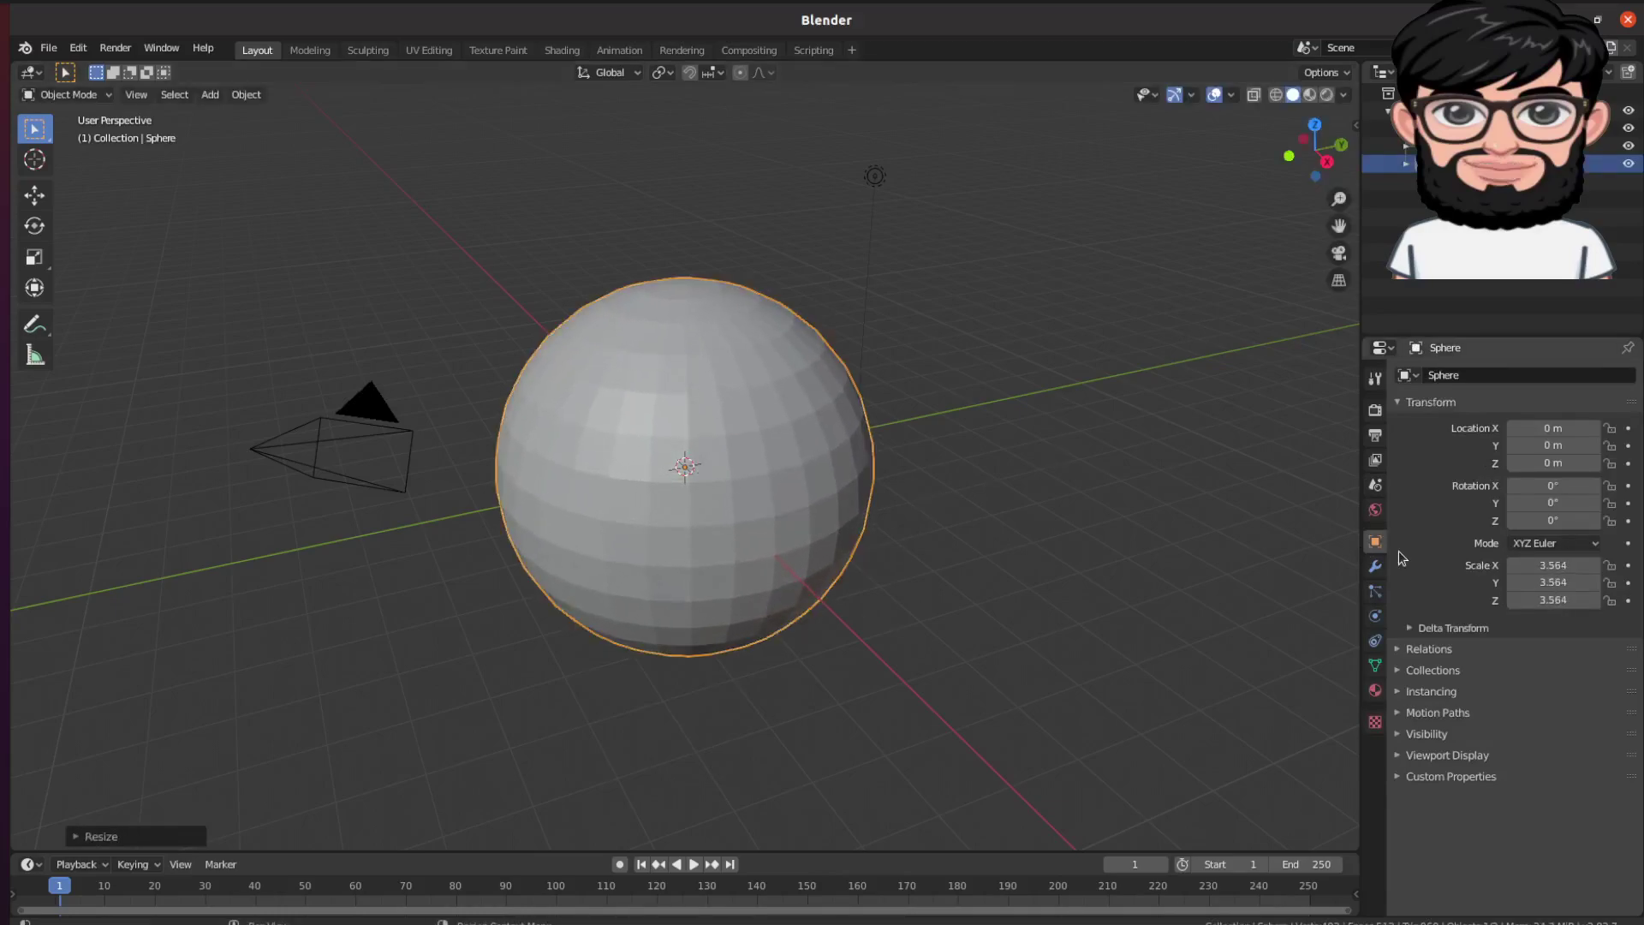
pyautogui.click(1593, 162)
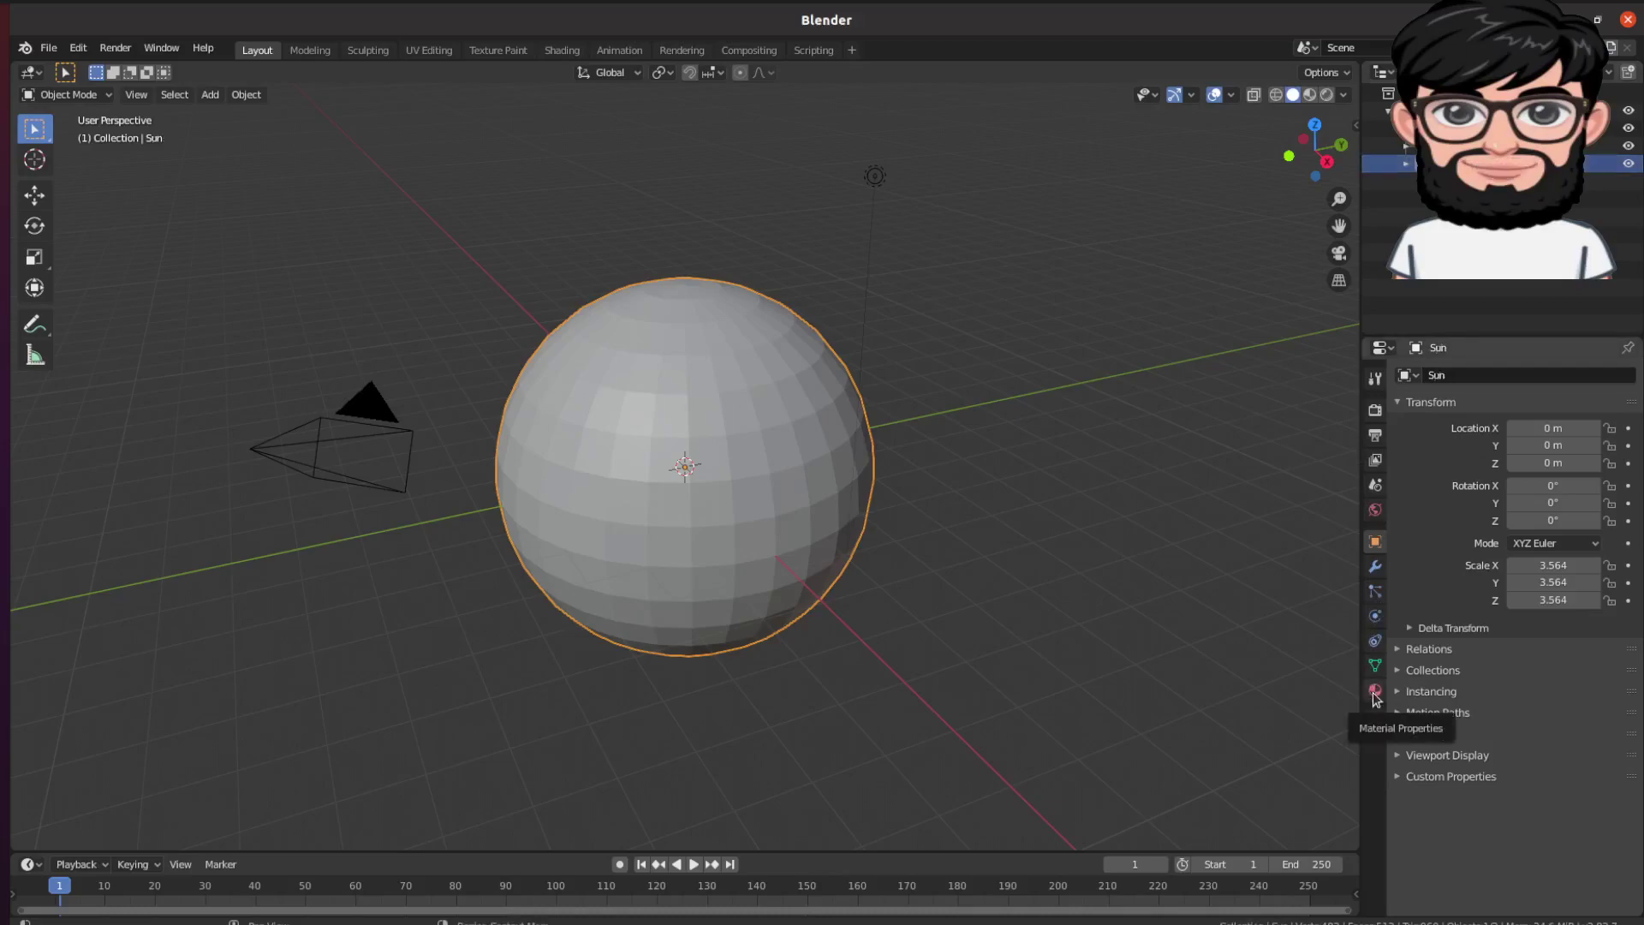
# Give the Sun a new material with a yellow-green base colour.
pyautogui.click(1374, 690)
pyautogui.click(1484, 450)
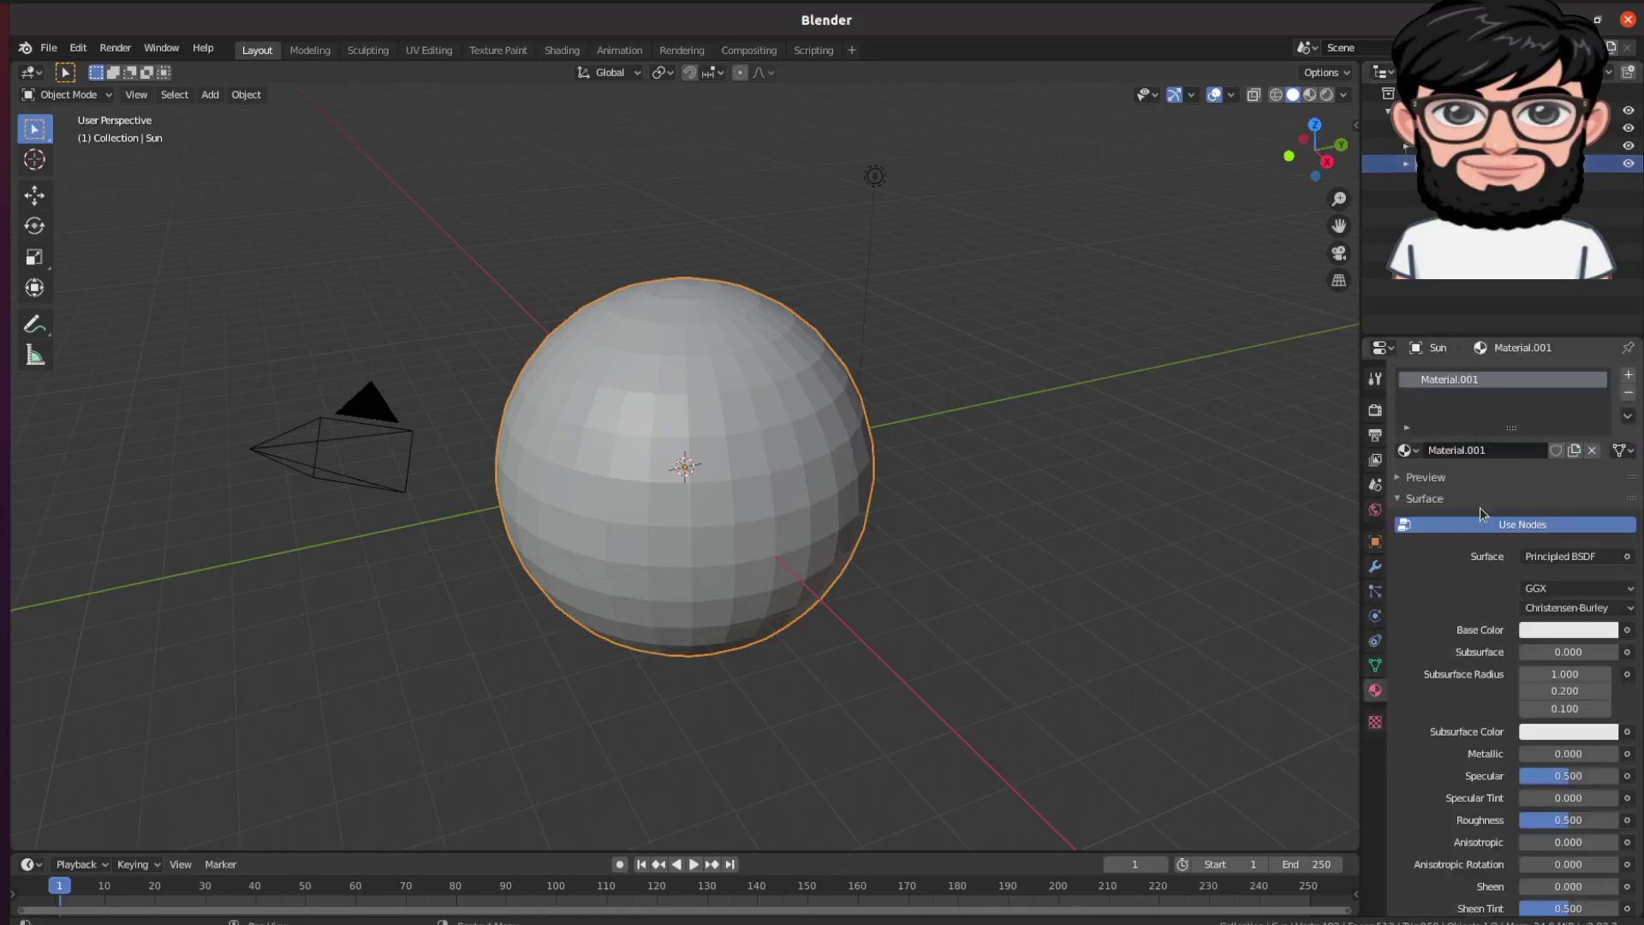
pyautogui.click(1551, 633)
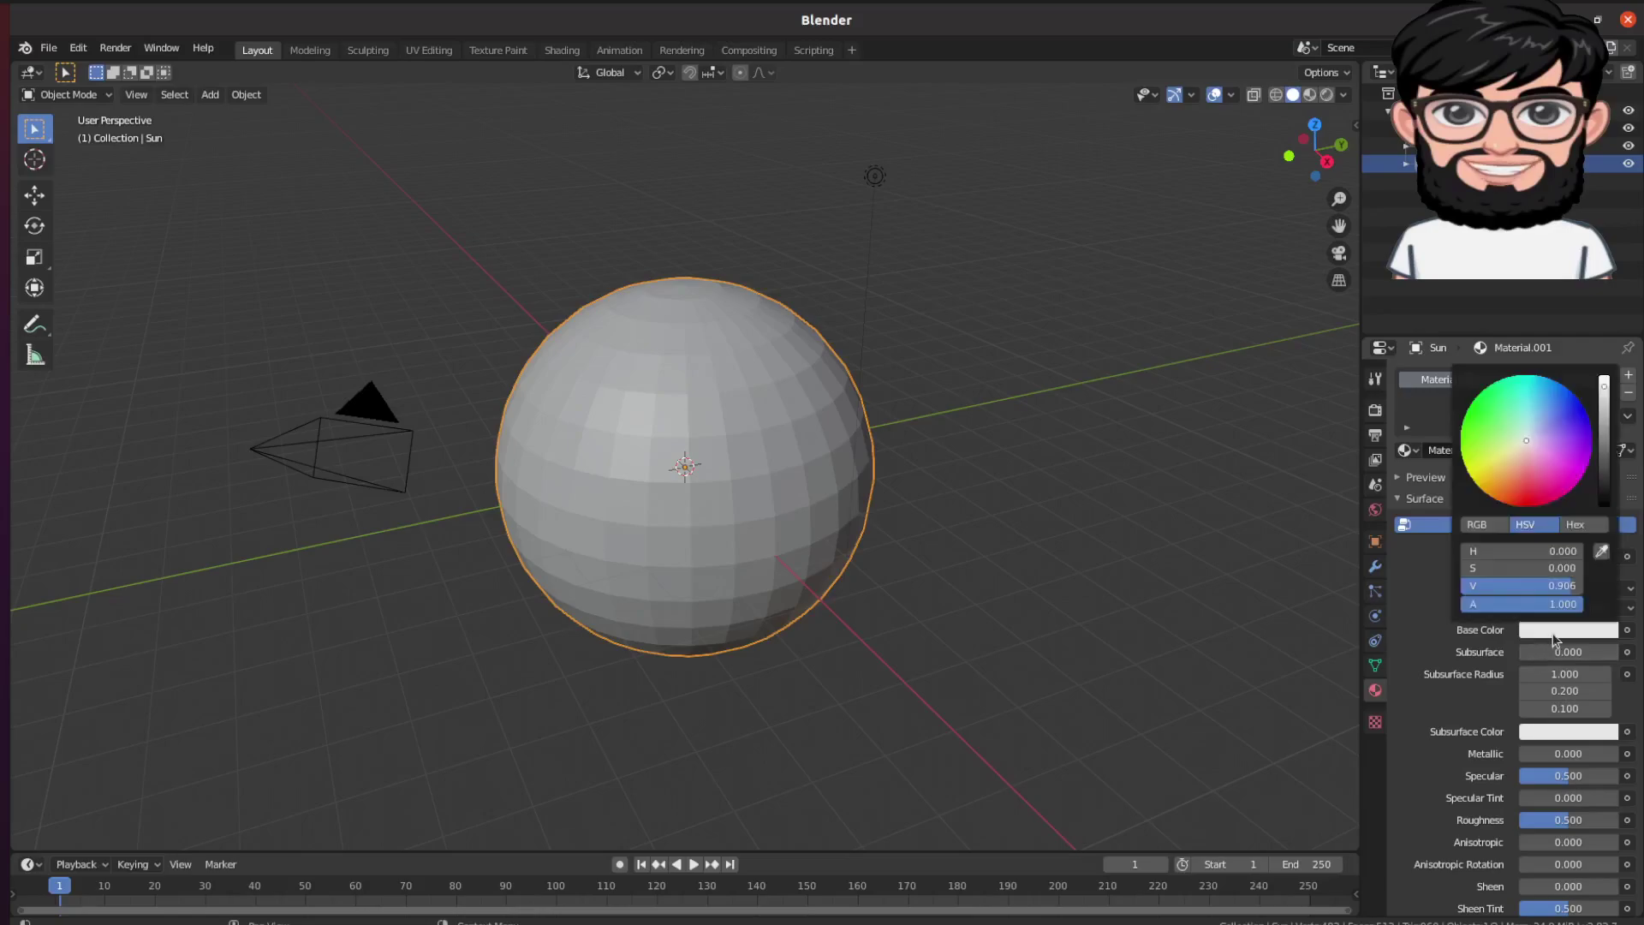
pyautogui.click(1476, 474)
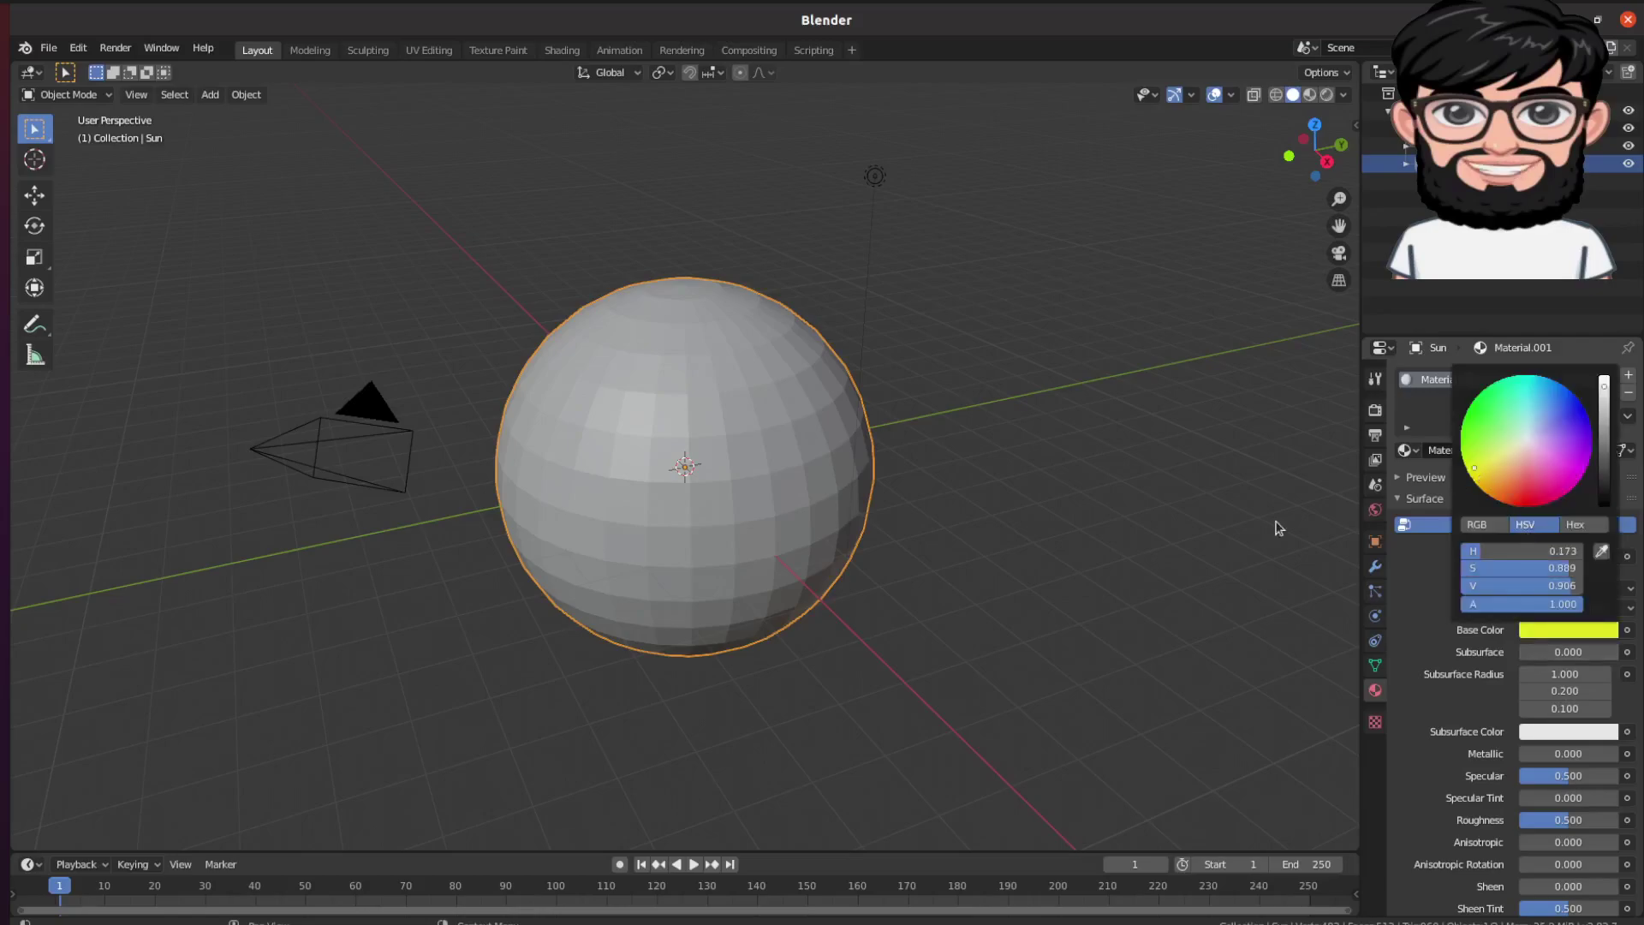
# Switch the viewport to Rendered shading and select the Cursor tool.
pyautogui.click(1326, 96)
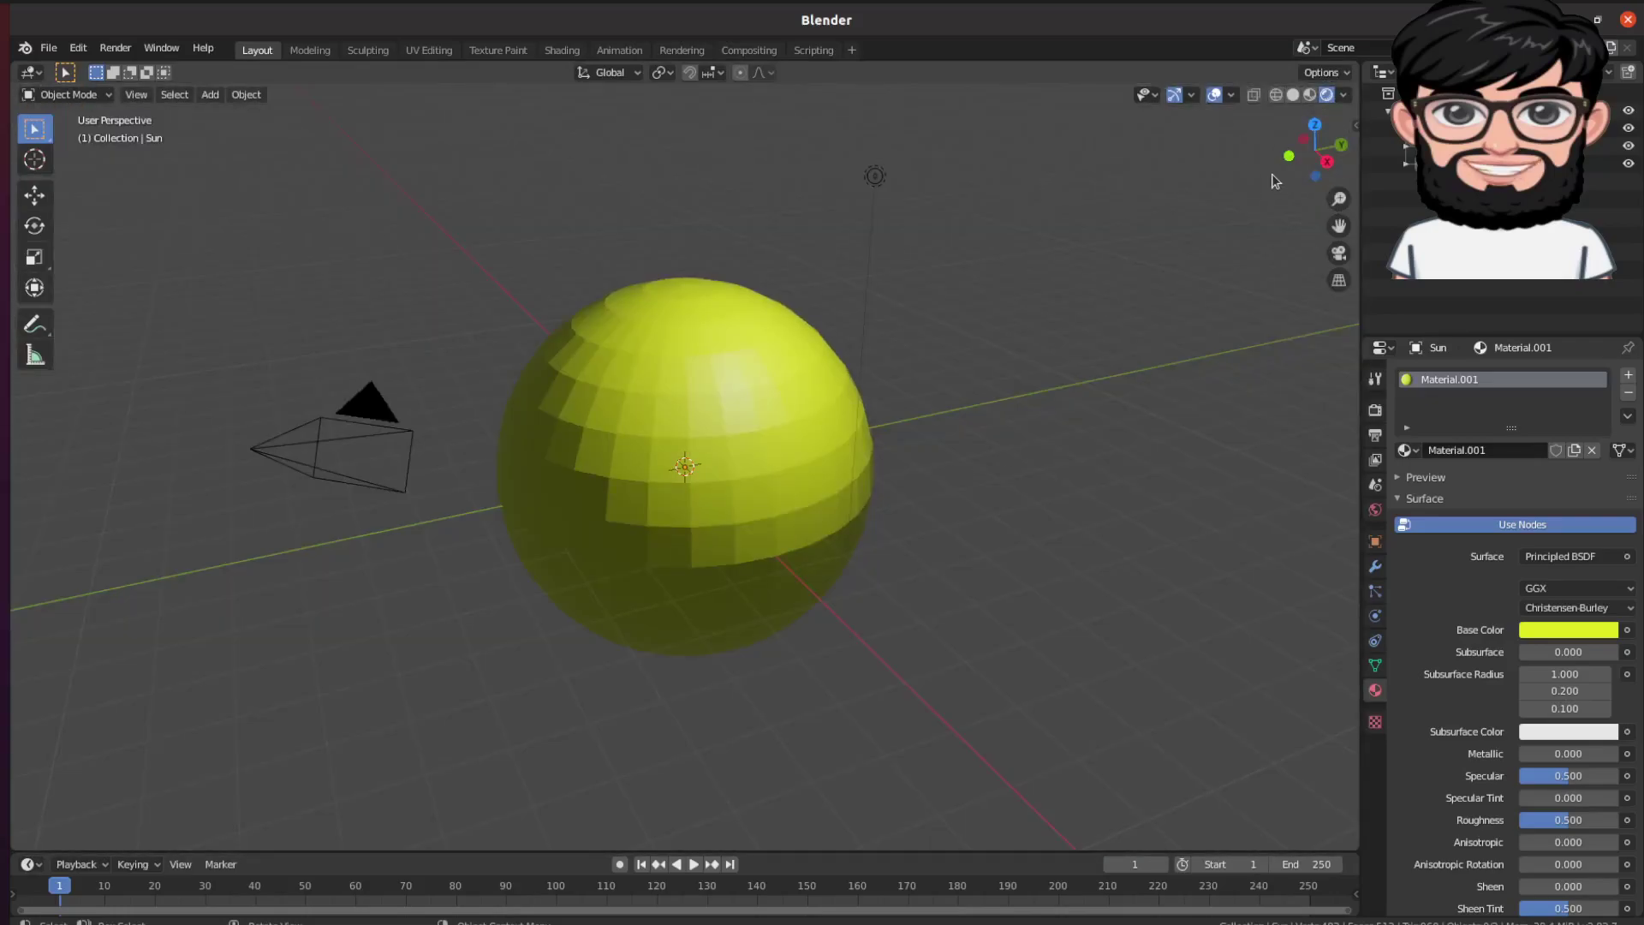
pyautogui.scroll(10, 1272, 173)
pyautogui.scroll(-12, 1272, 173)
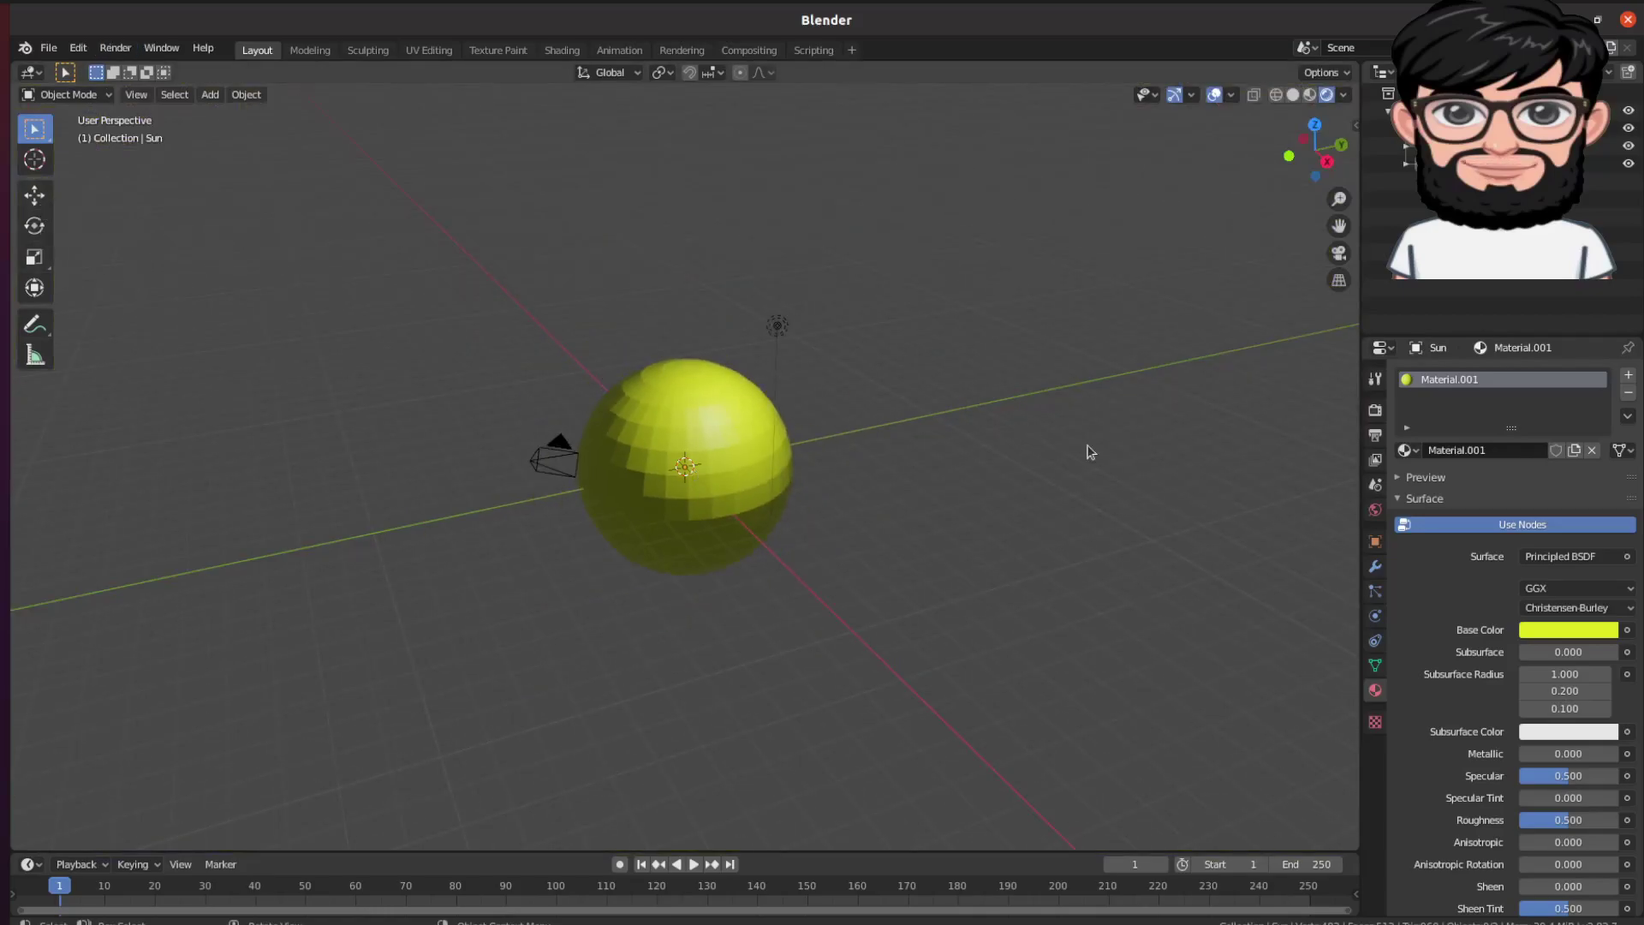
pyautogui.click(34, 159)
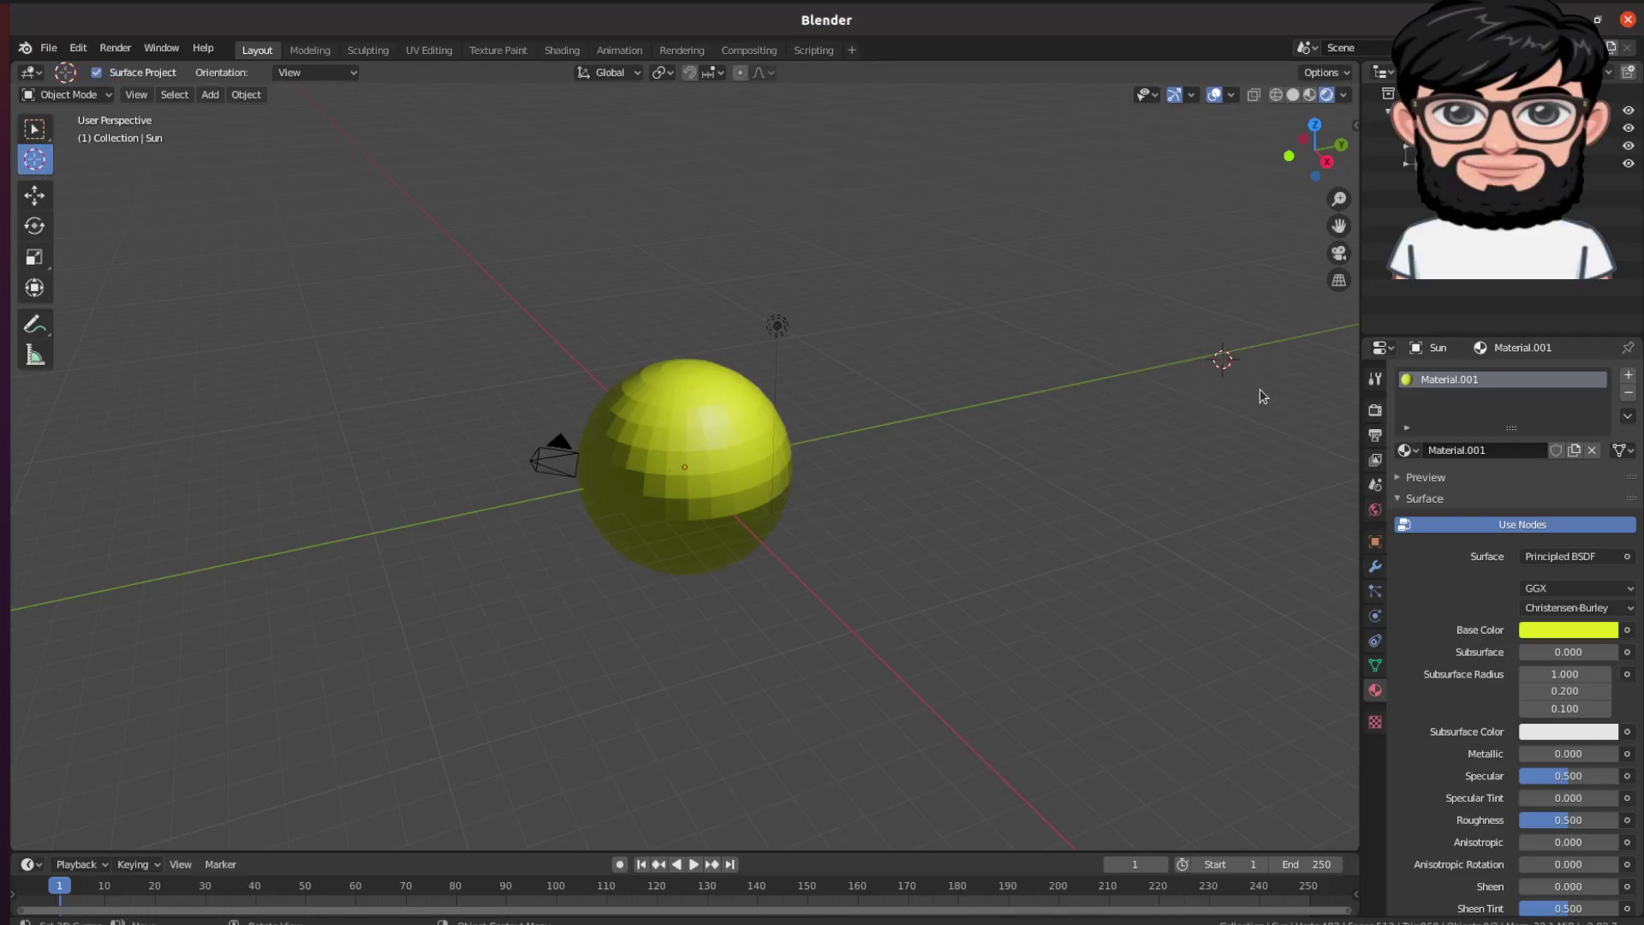
# Add a second, smaller UV sphere at the 3D cursor.
pyautogui.hotkey('shift', 'a')
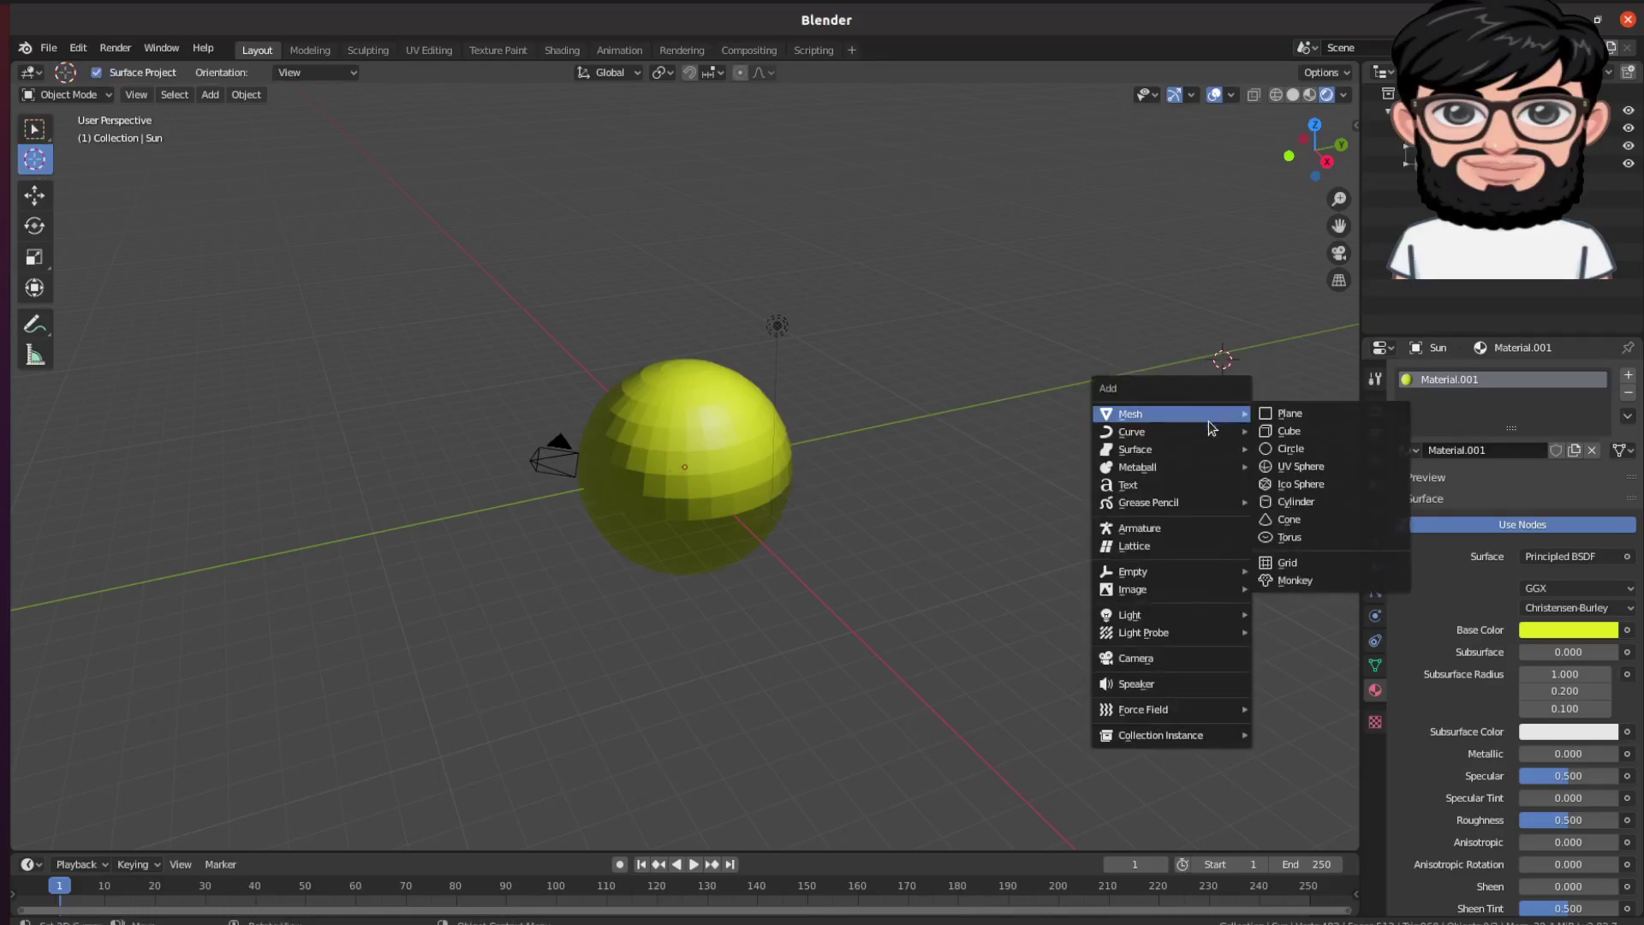
pyautogui.moveTo(1201, 423)
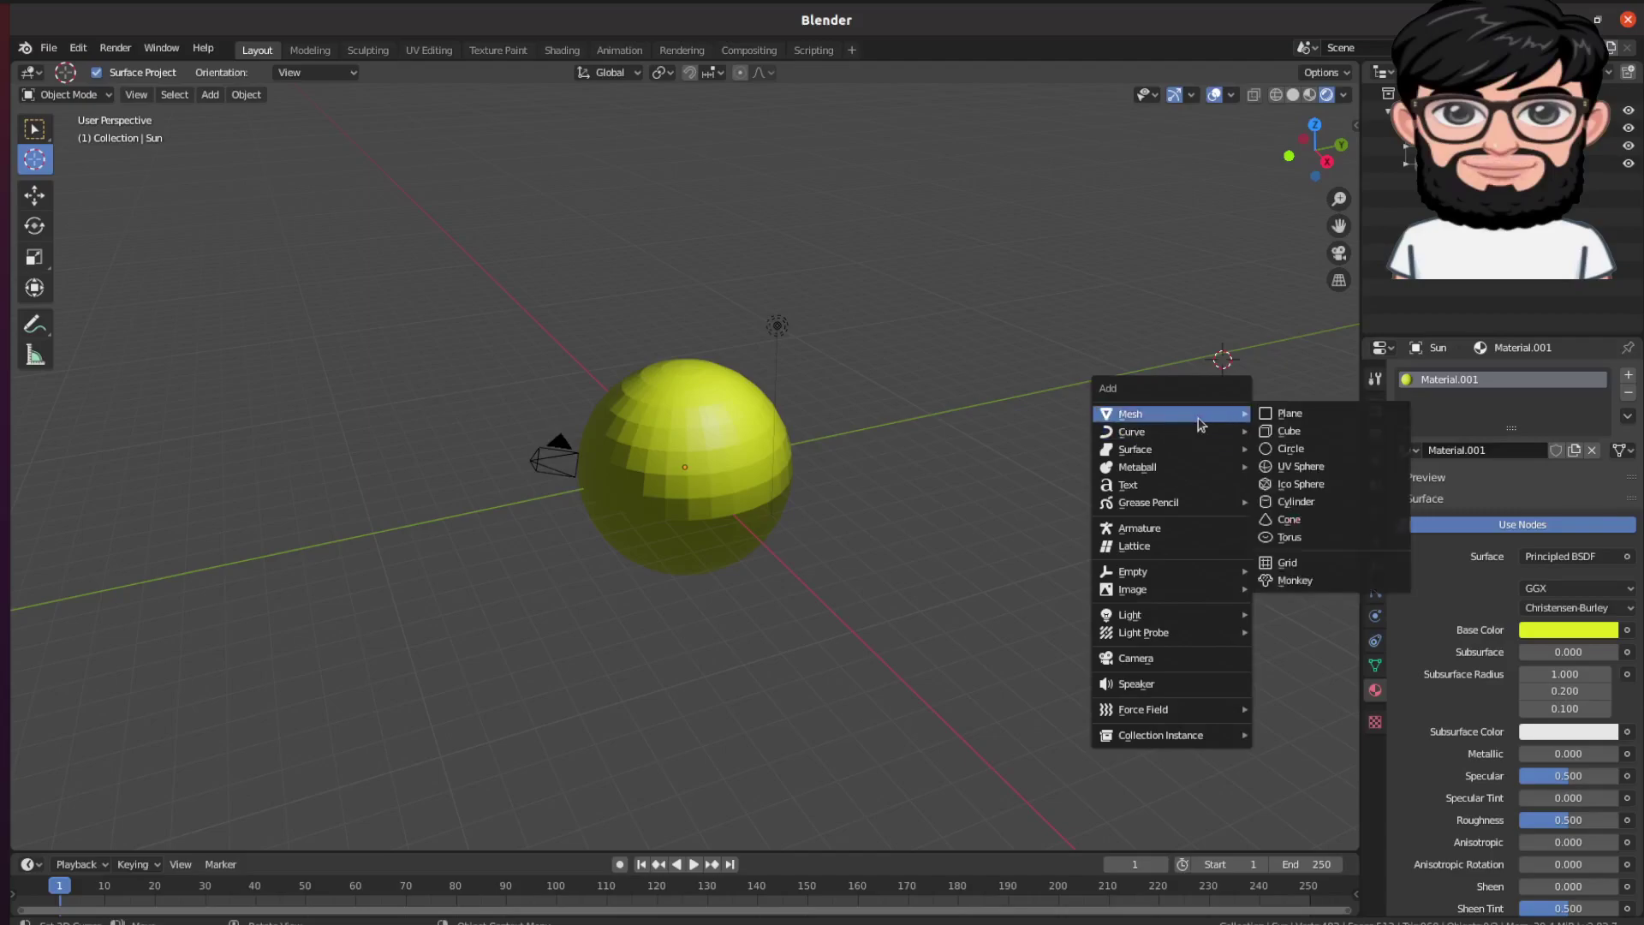
pyautogui.click(1299, 469)
pyautogui.press('s')
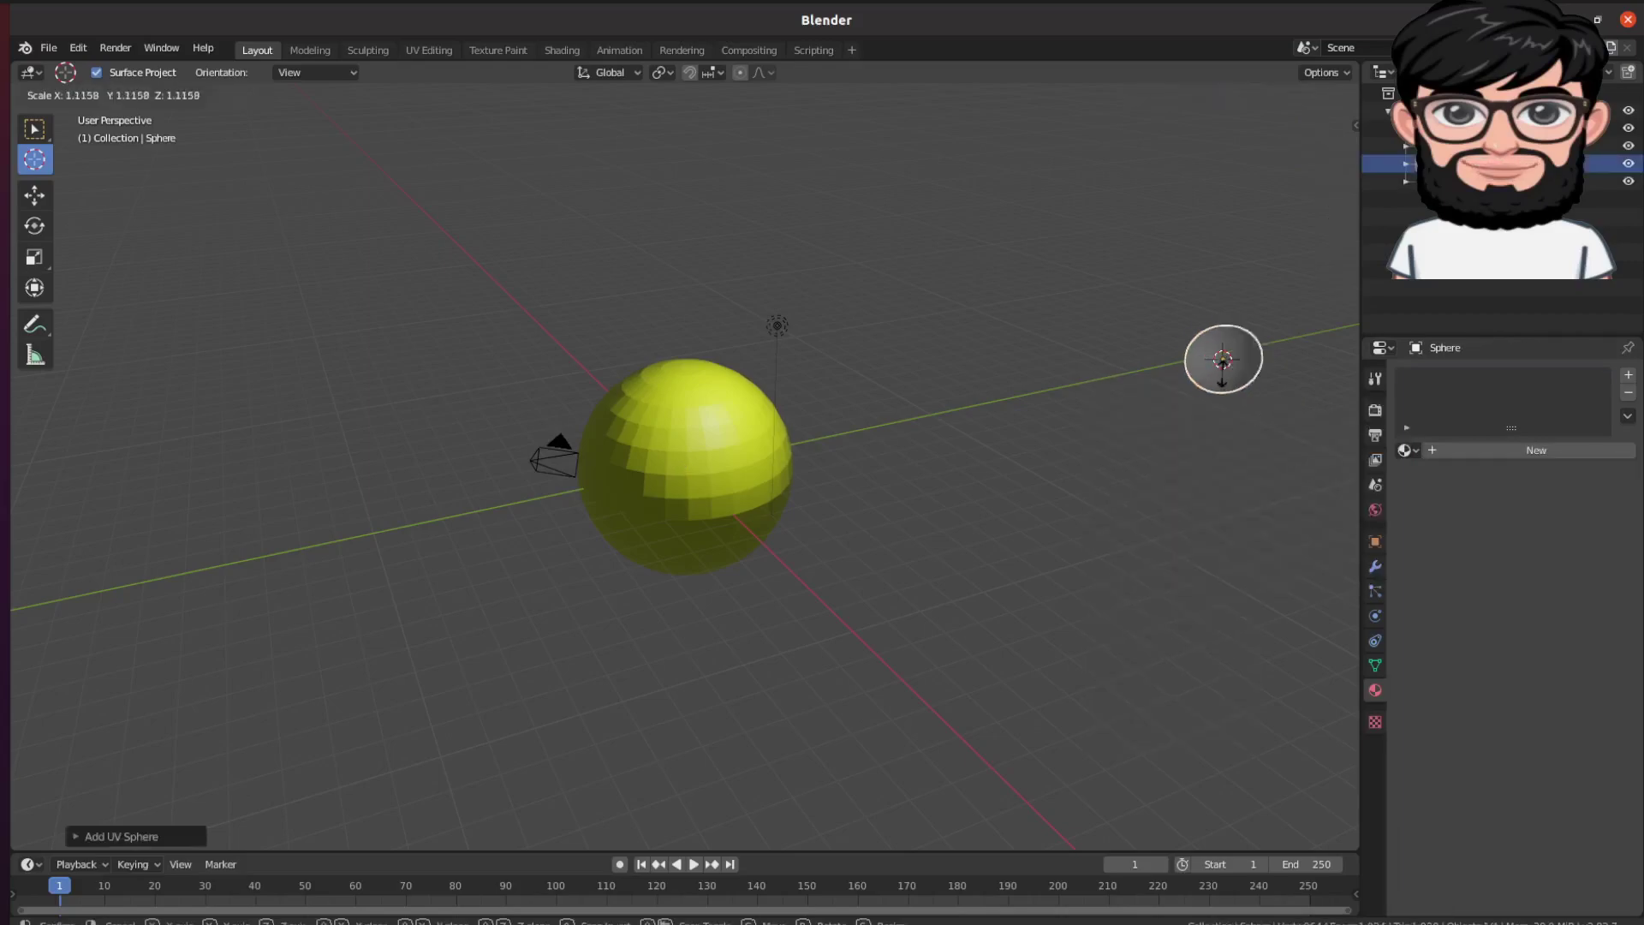
pyautogui.click(1225, 383)
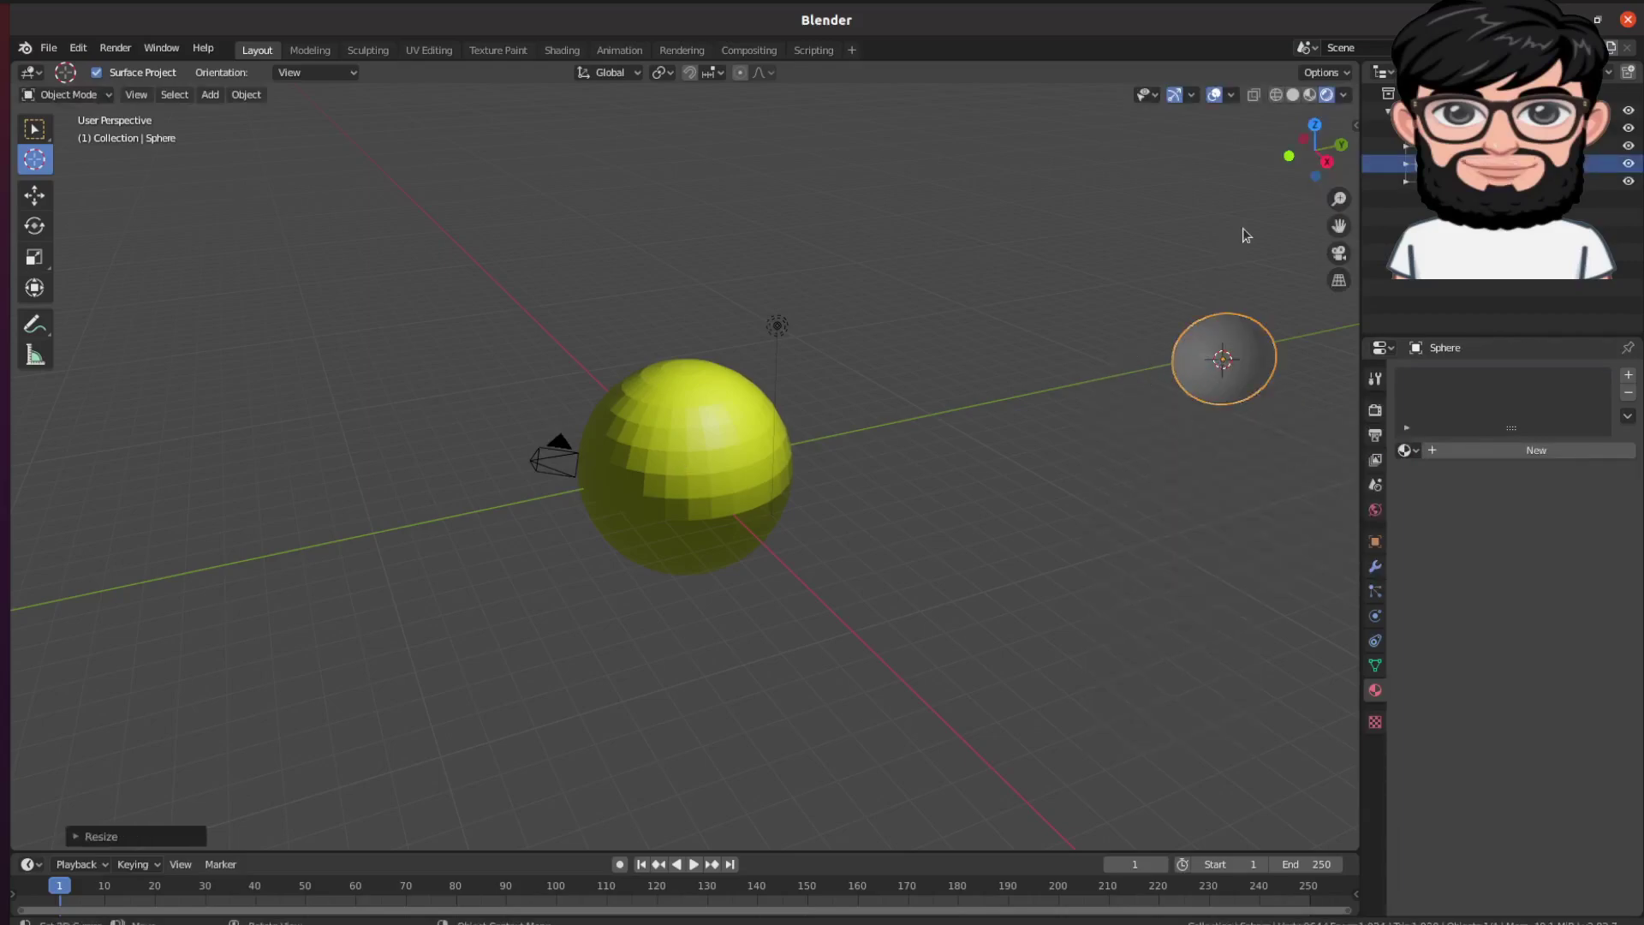
# Move the small sphere level with the Sun's centre and out to its side, using right and back views.
pyautogui.moveTo(1310, 157); pyautogui.dragTo(1314, 159)
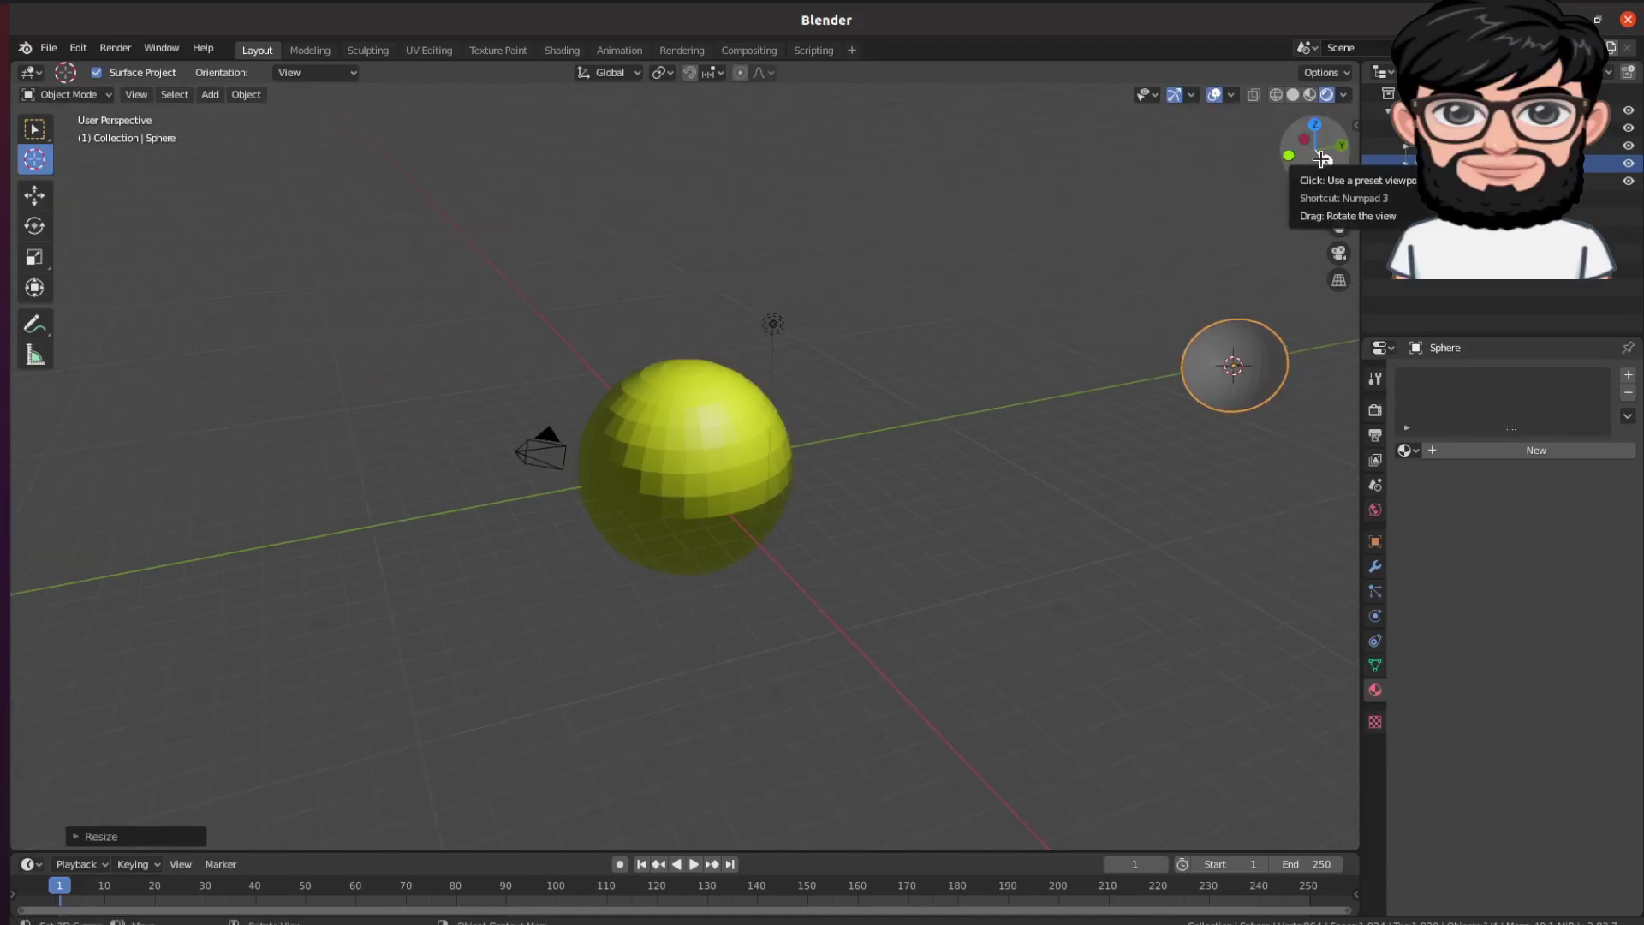
pyautogui.click(1324, 160)
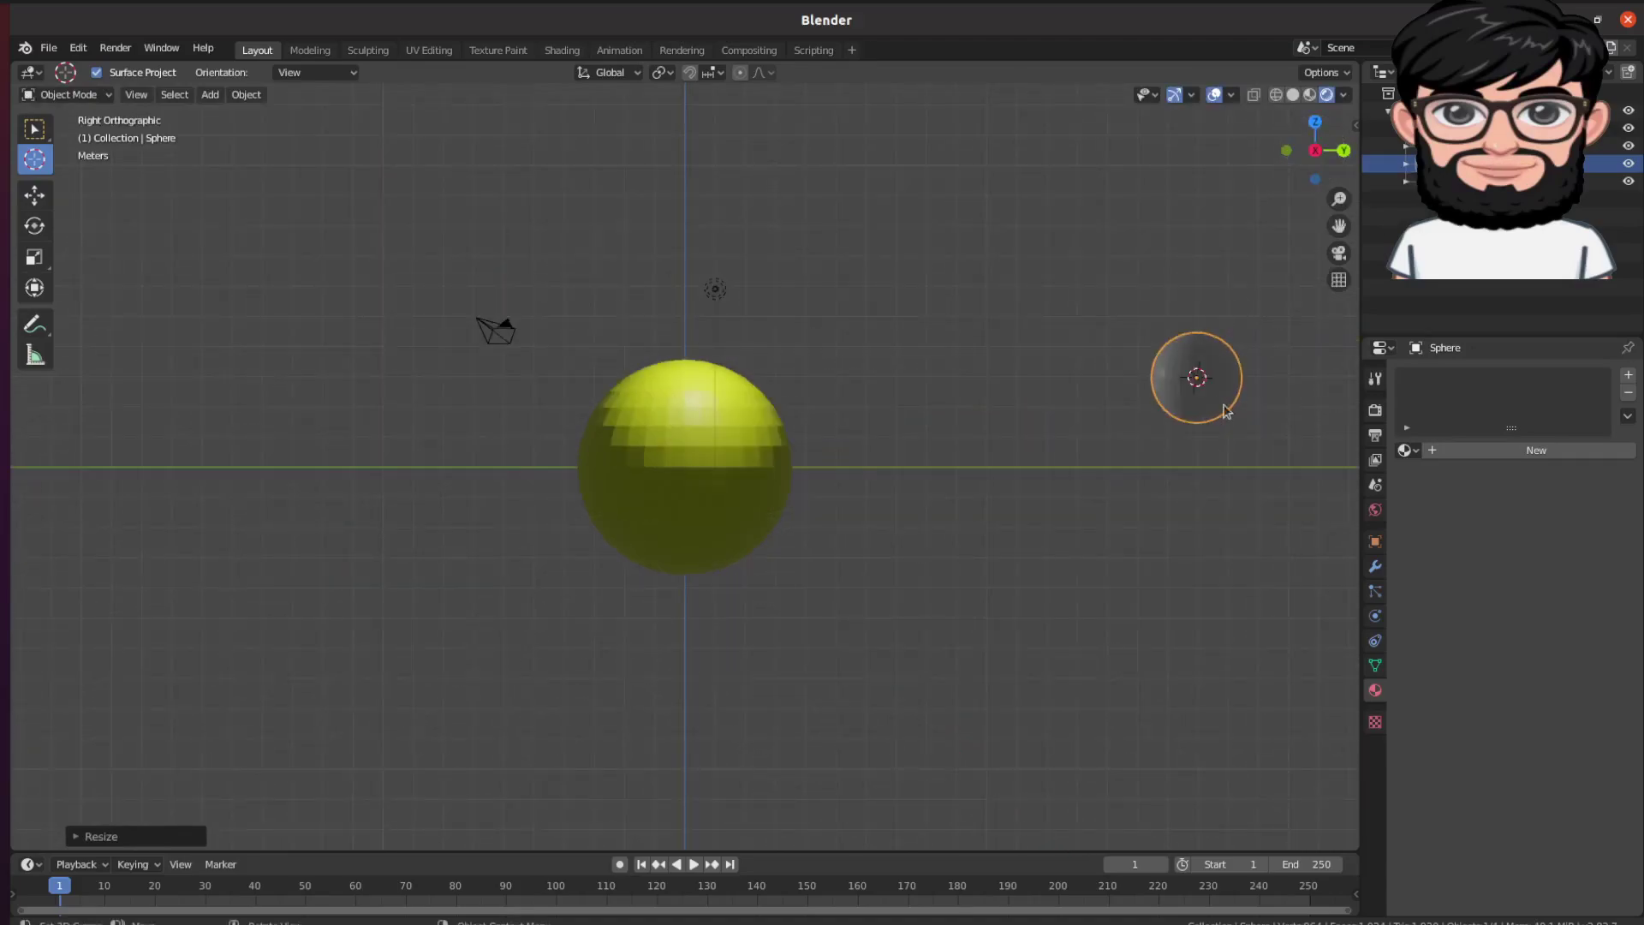
pyautogui.press('g')
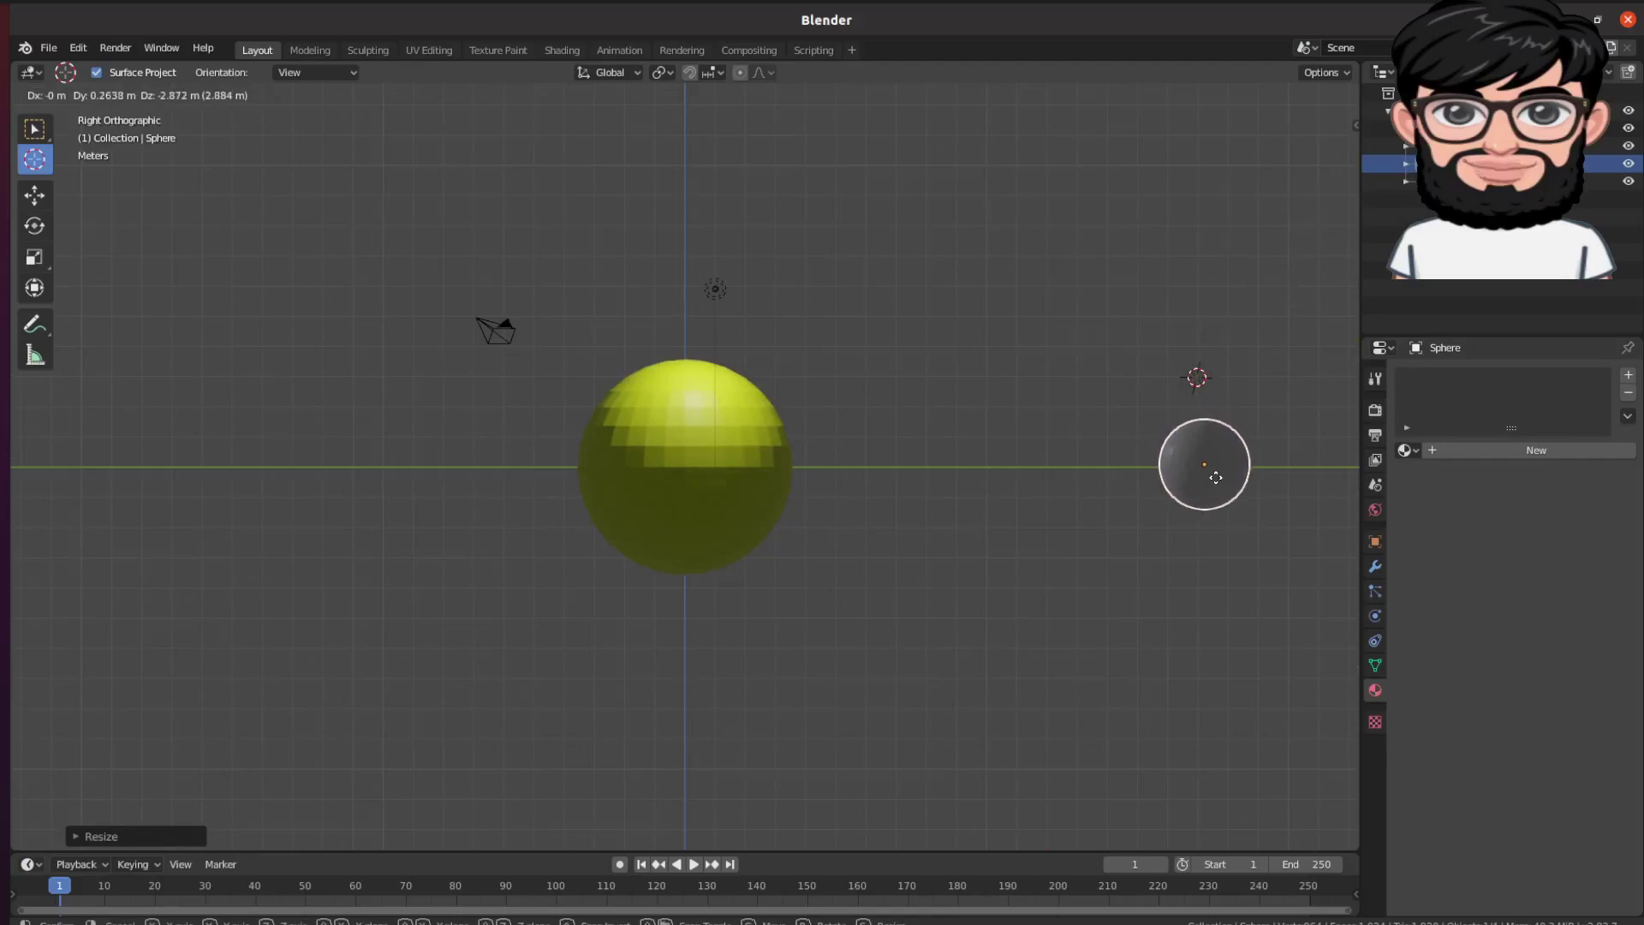
pyautogui.click(1213, 476)
pyautogui.click(1343, 152)
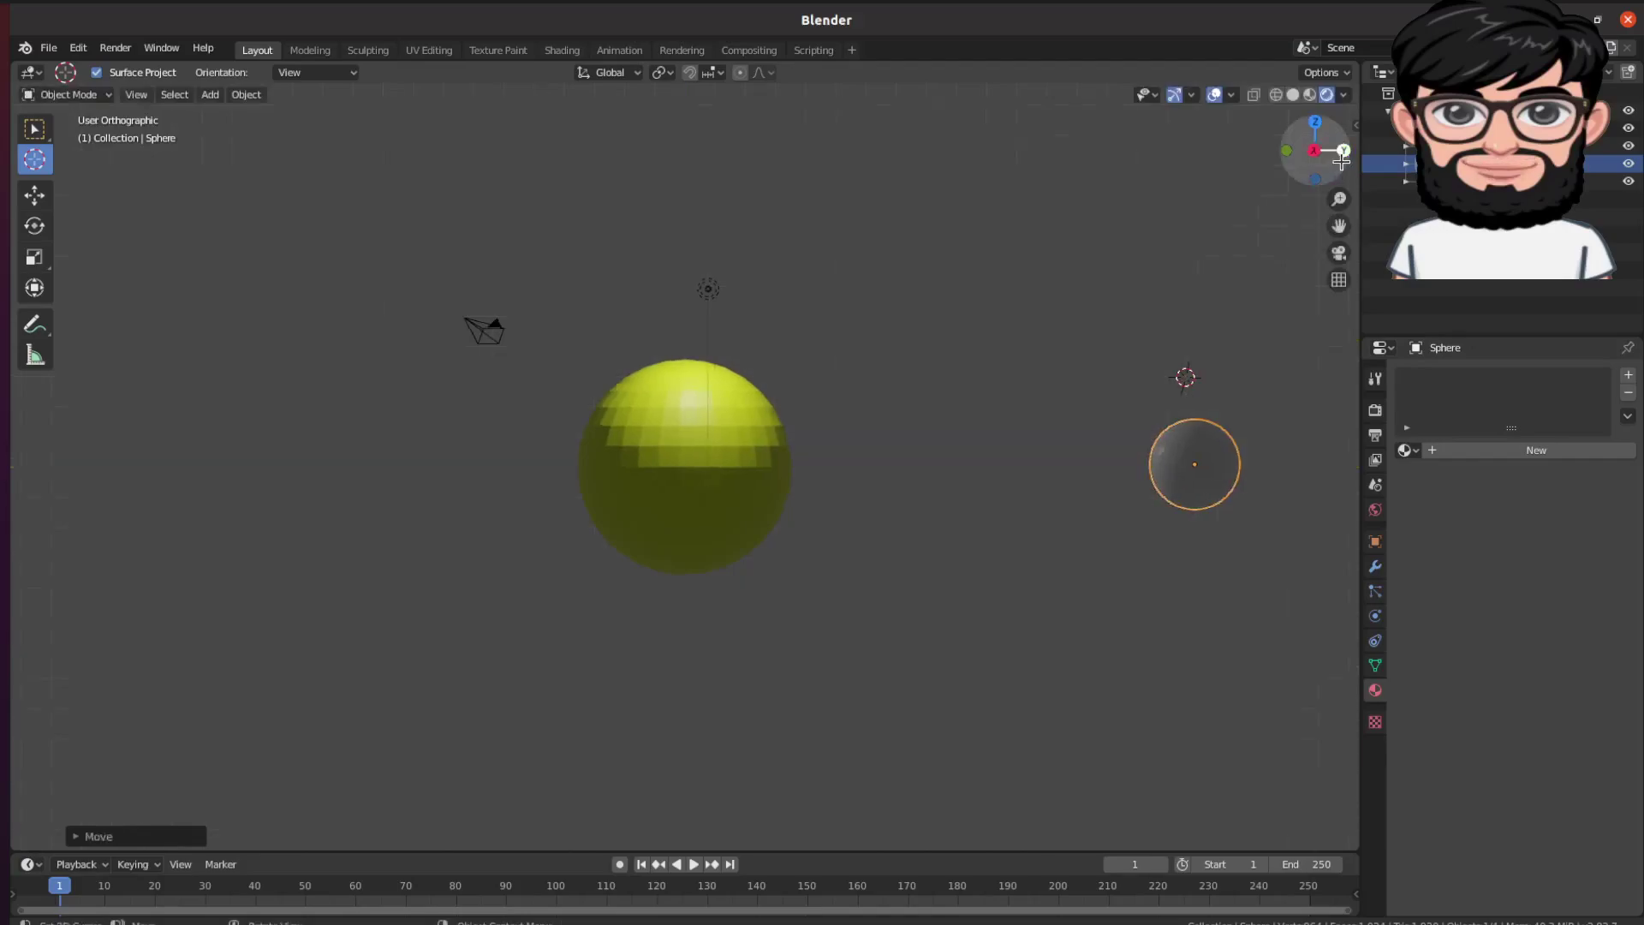
pyautogui.press('g')
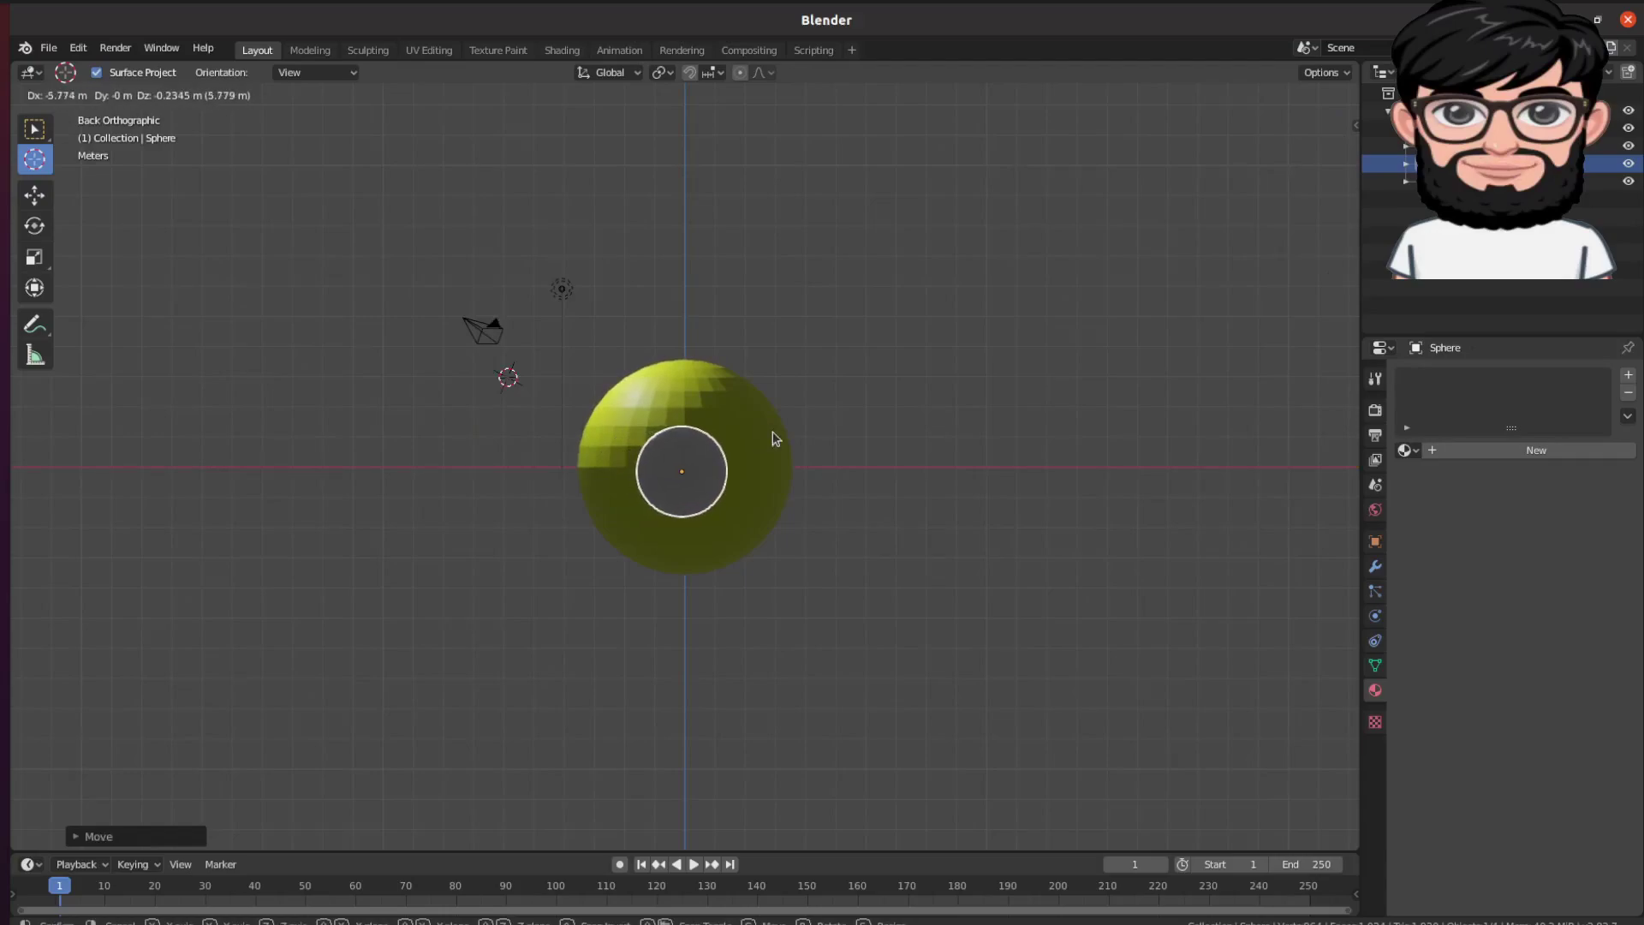
pyautogui.click(772, 437)
# Orbit to a perspective view of both spheres from above.
pyautogui.click(1340, 152)
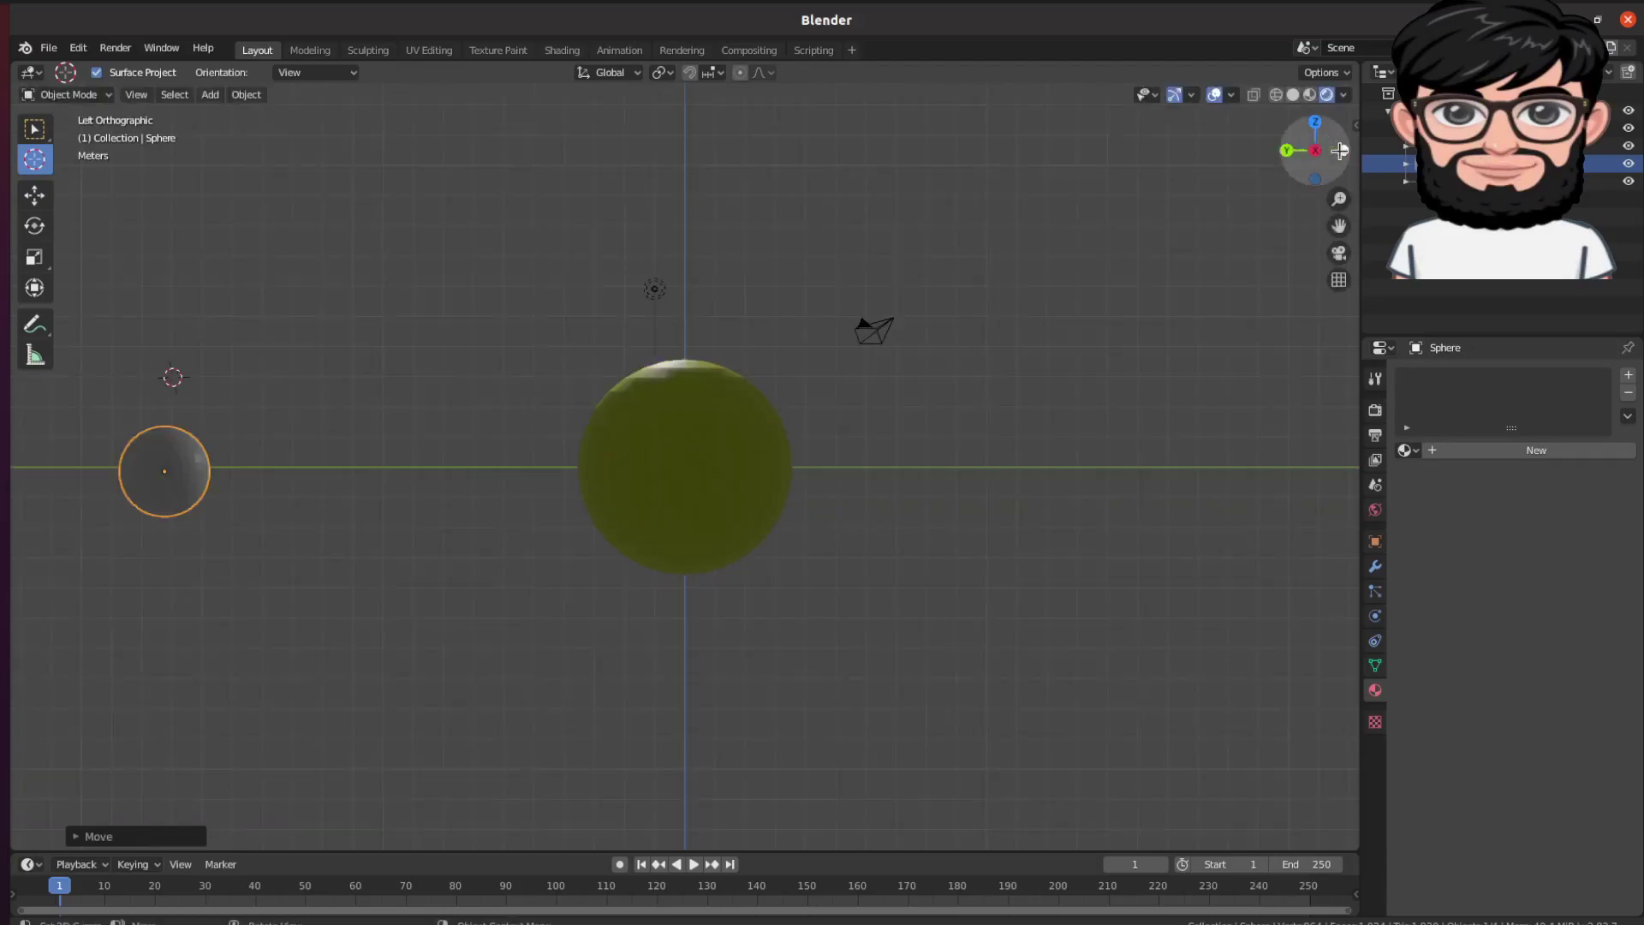
pyautogui.click(1340, 151)
pyautogui.moveTo(1340, 152); pyautogui.dragTo(1164, 349)
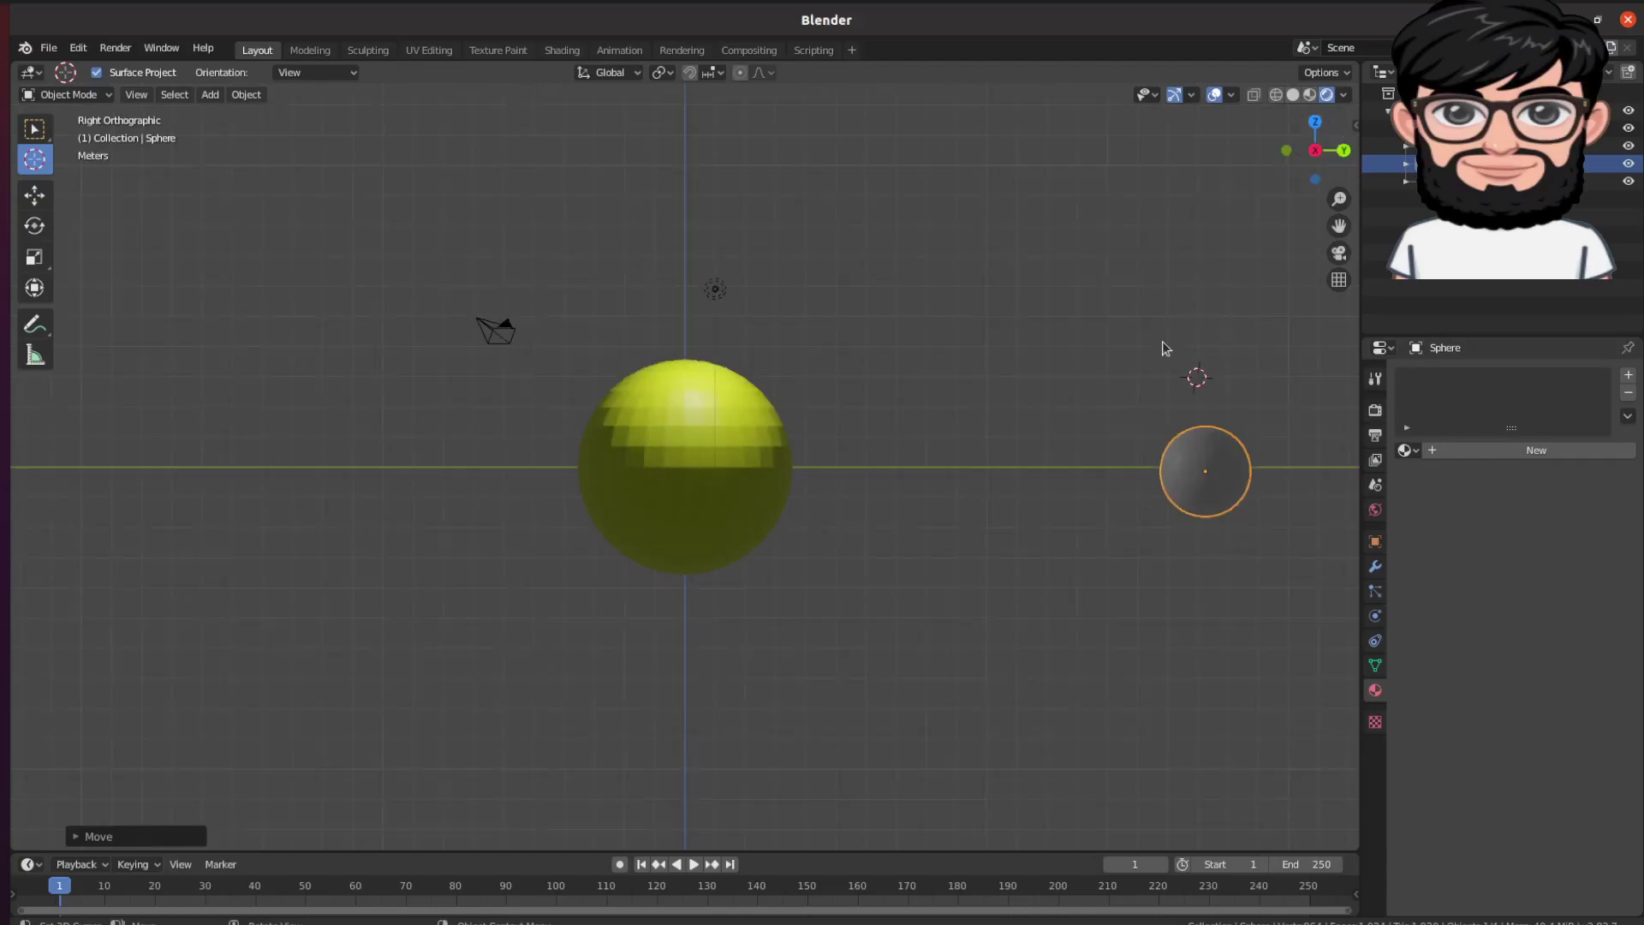
pyautogui.moveTo(1310, 140); pyautogui.dragTo(1324, 143)
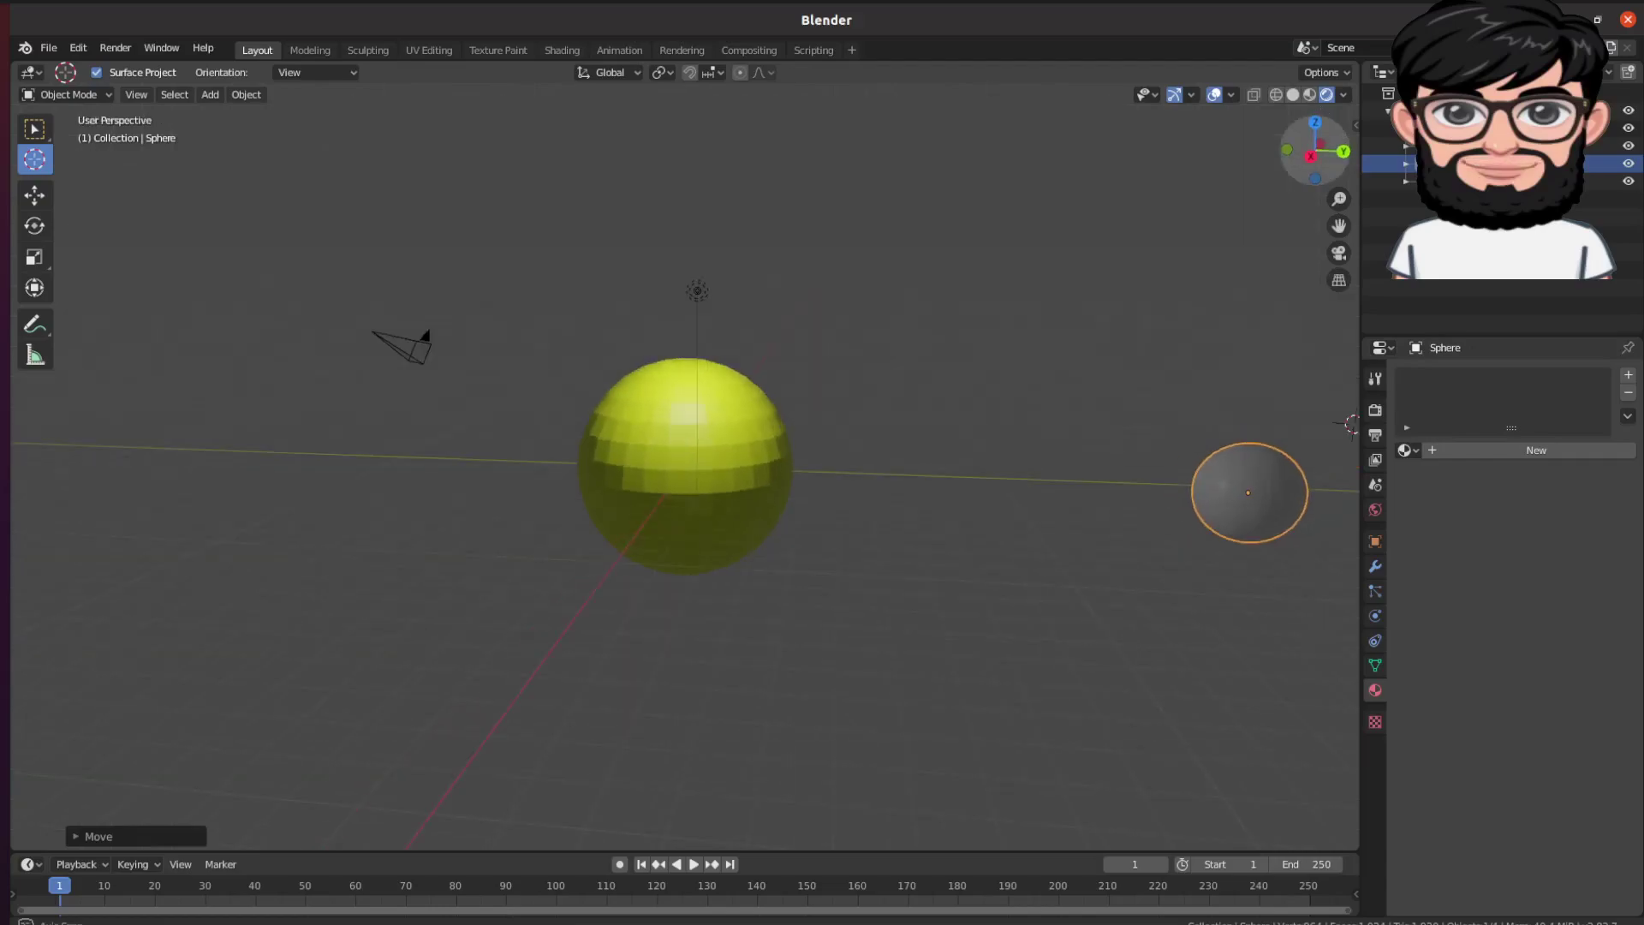
pyautogui.moveTo(857, 600); pyautogui.dragTo(822, 600, button='middle')
pyautogui.moveTo(1182, 437); pyautogui.dragTo(1209, 443, button='middle')
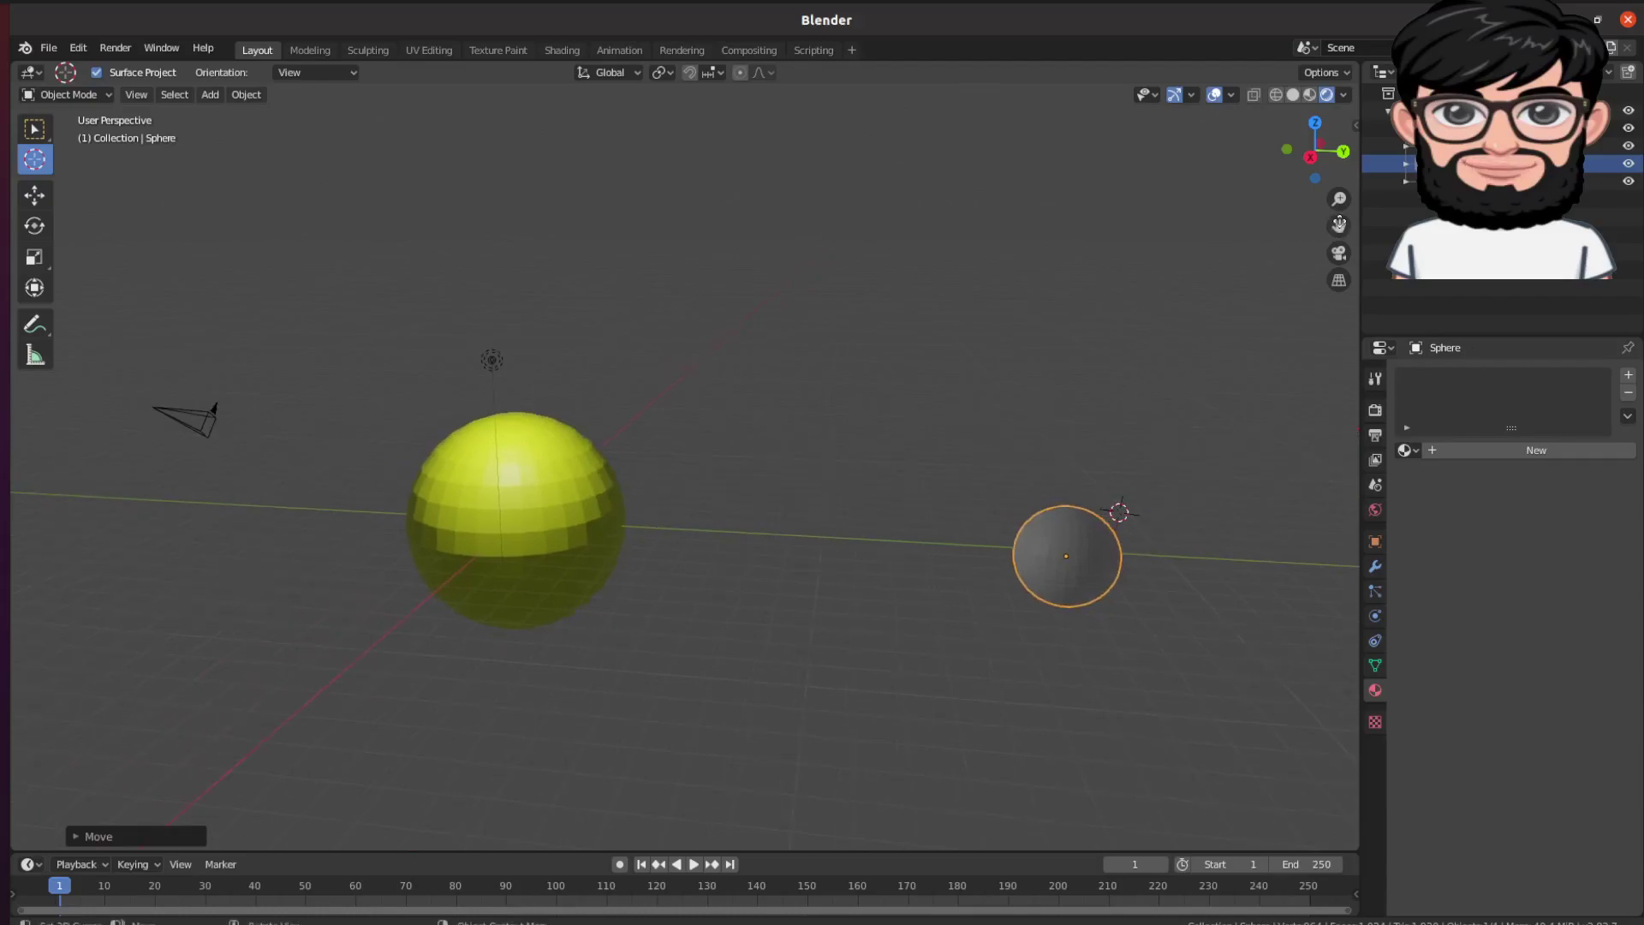
# Give the small sphere a new material, Material.002, with a dark blue base colour.
pyautogui.click(1478, 448)
pyautogui.click(1542, 629)
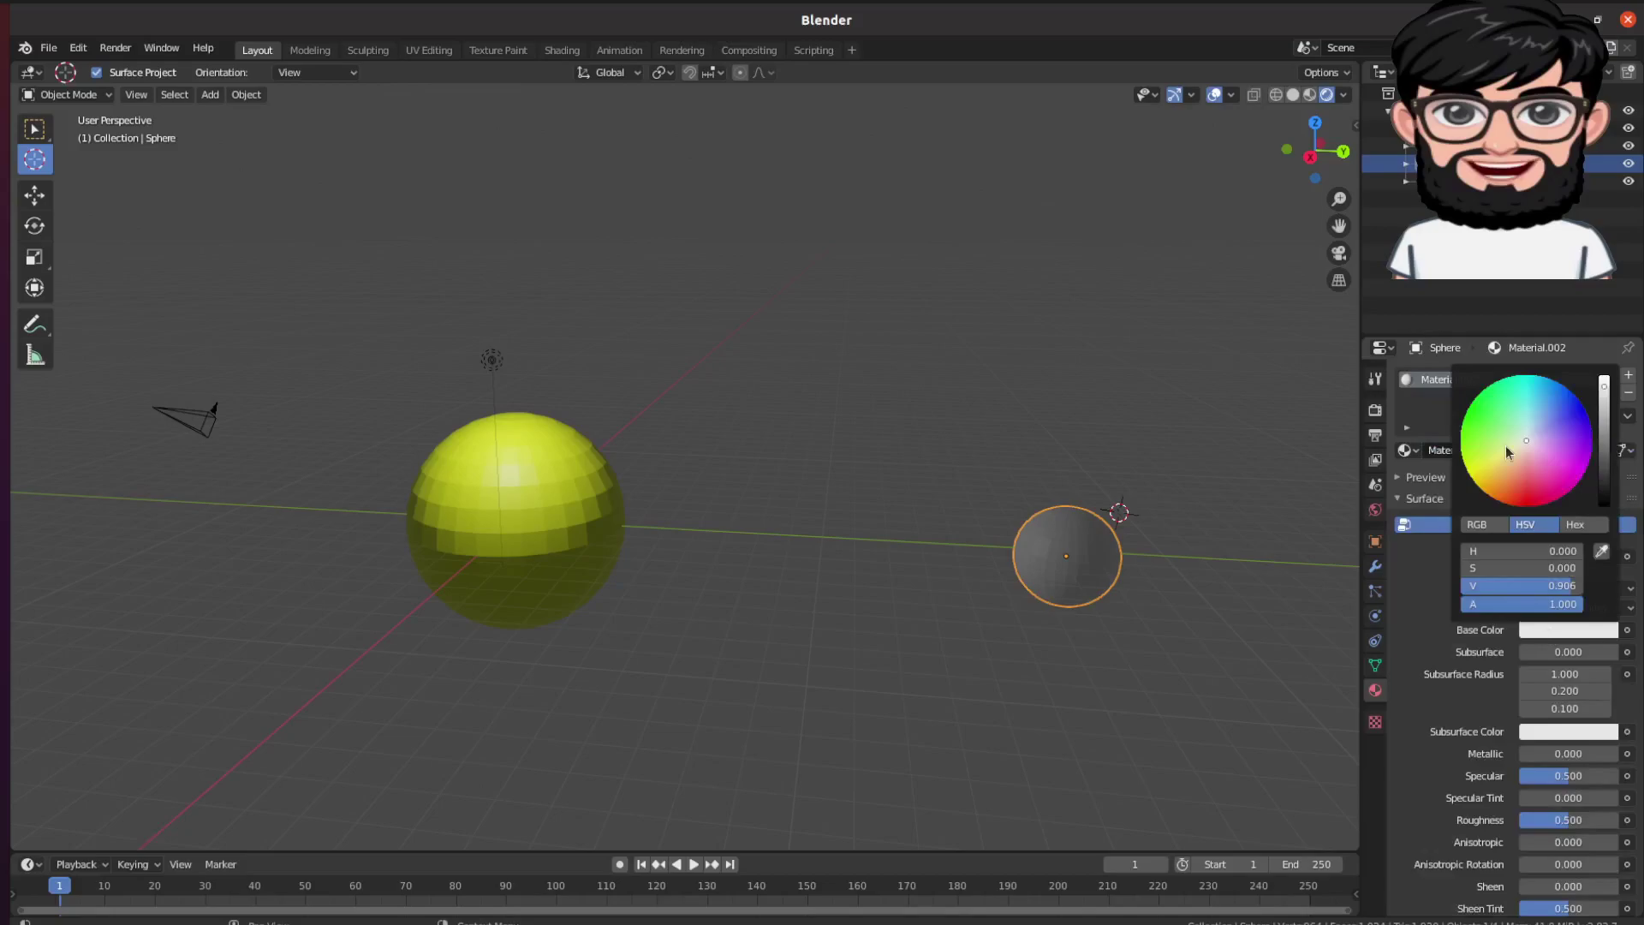
pyautogui.click(1570, 416)
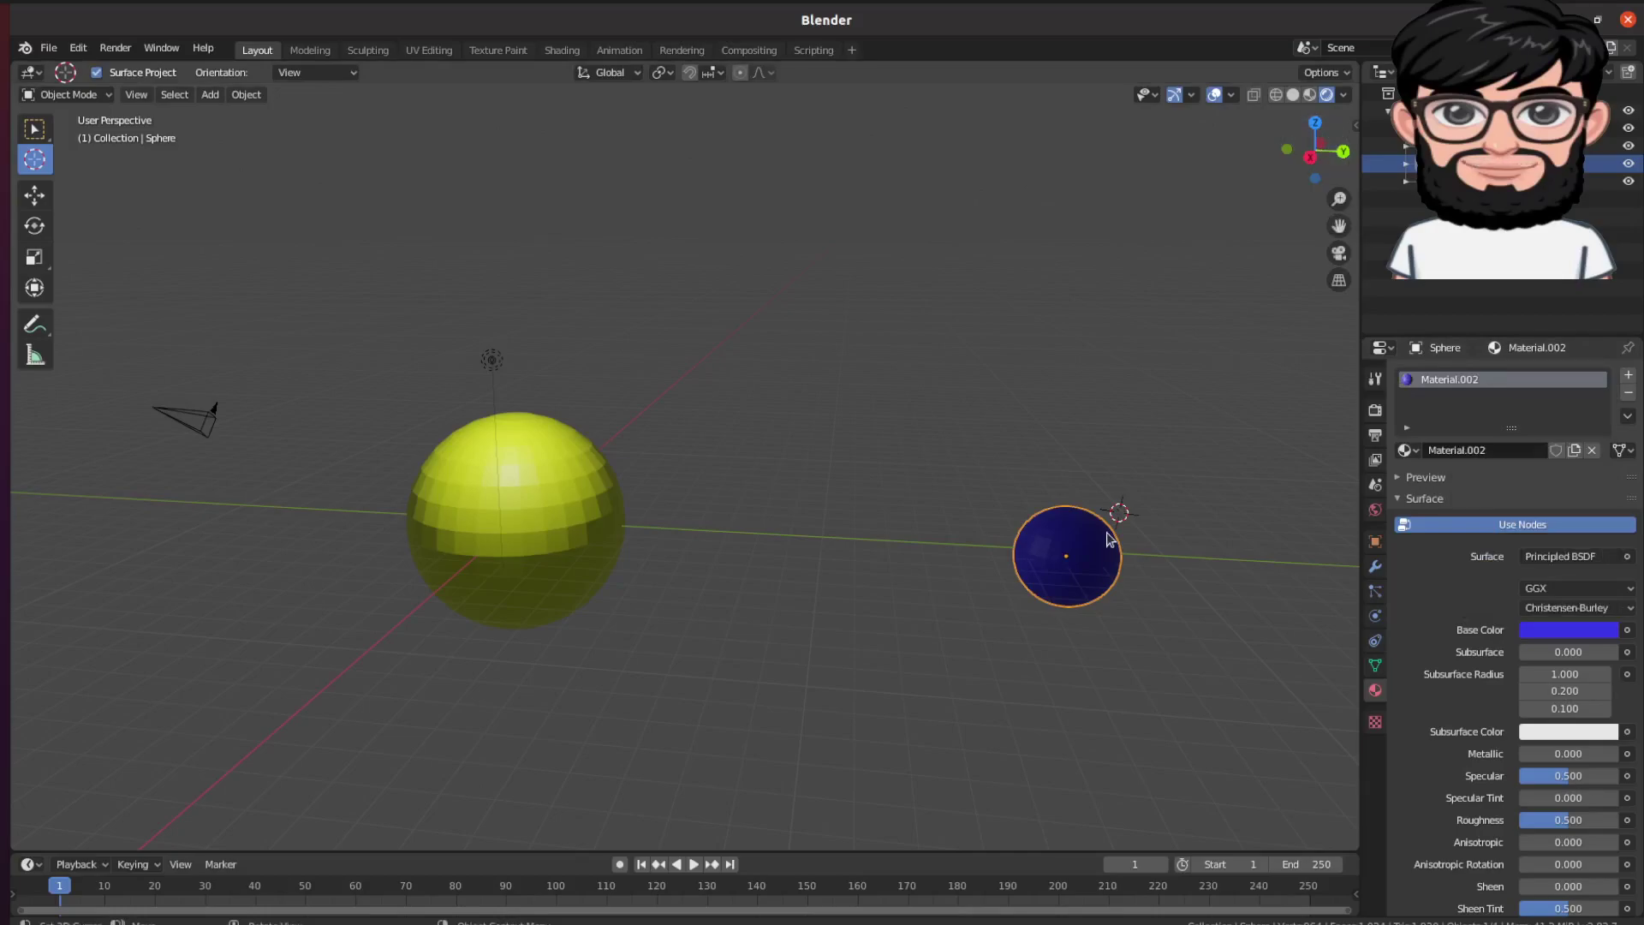
pyautogui.scroll(1, 1108, 538)
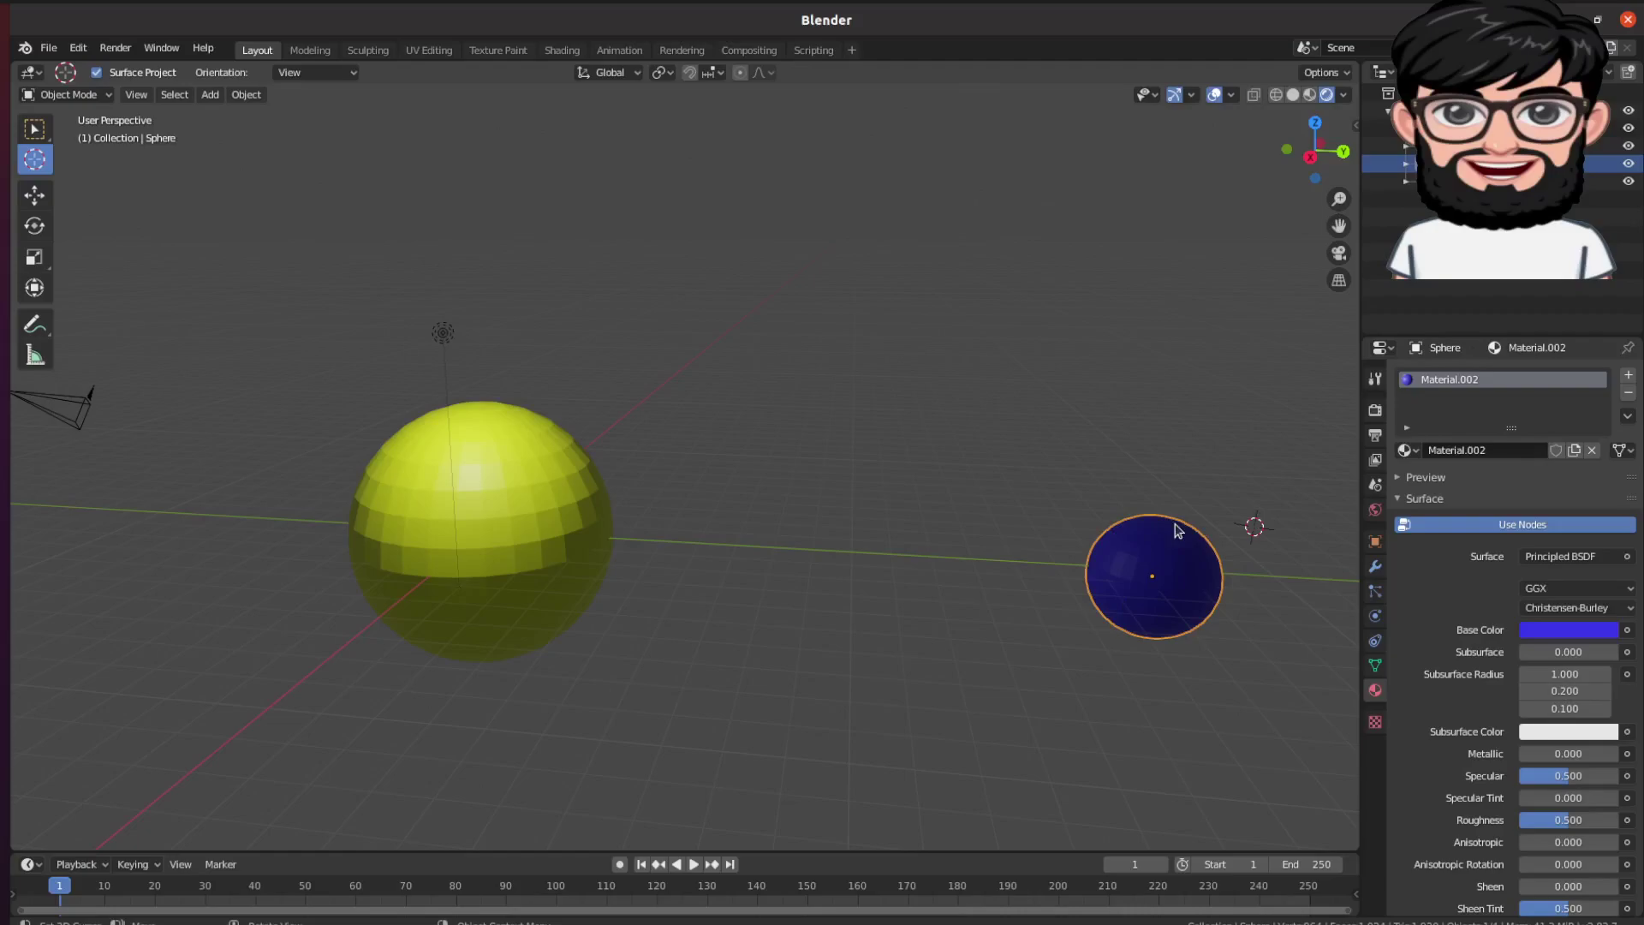
# Add a Limit Distance constraint to the blue sphere with the Sun as target.
pyautogui.click(1374, 639)
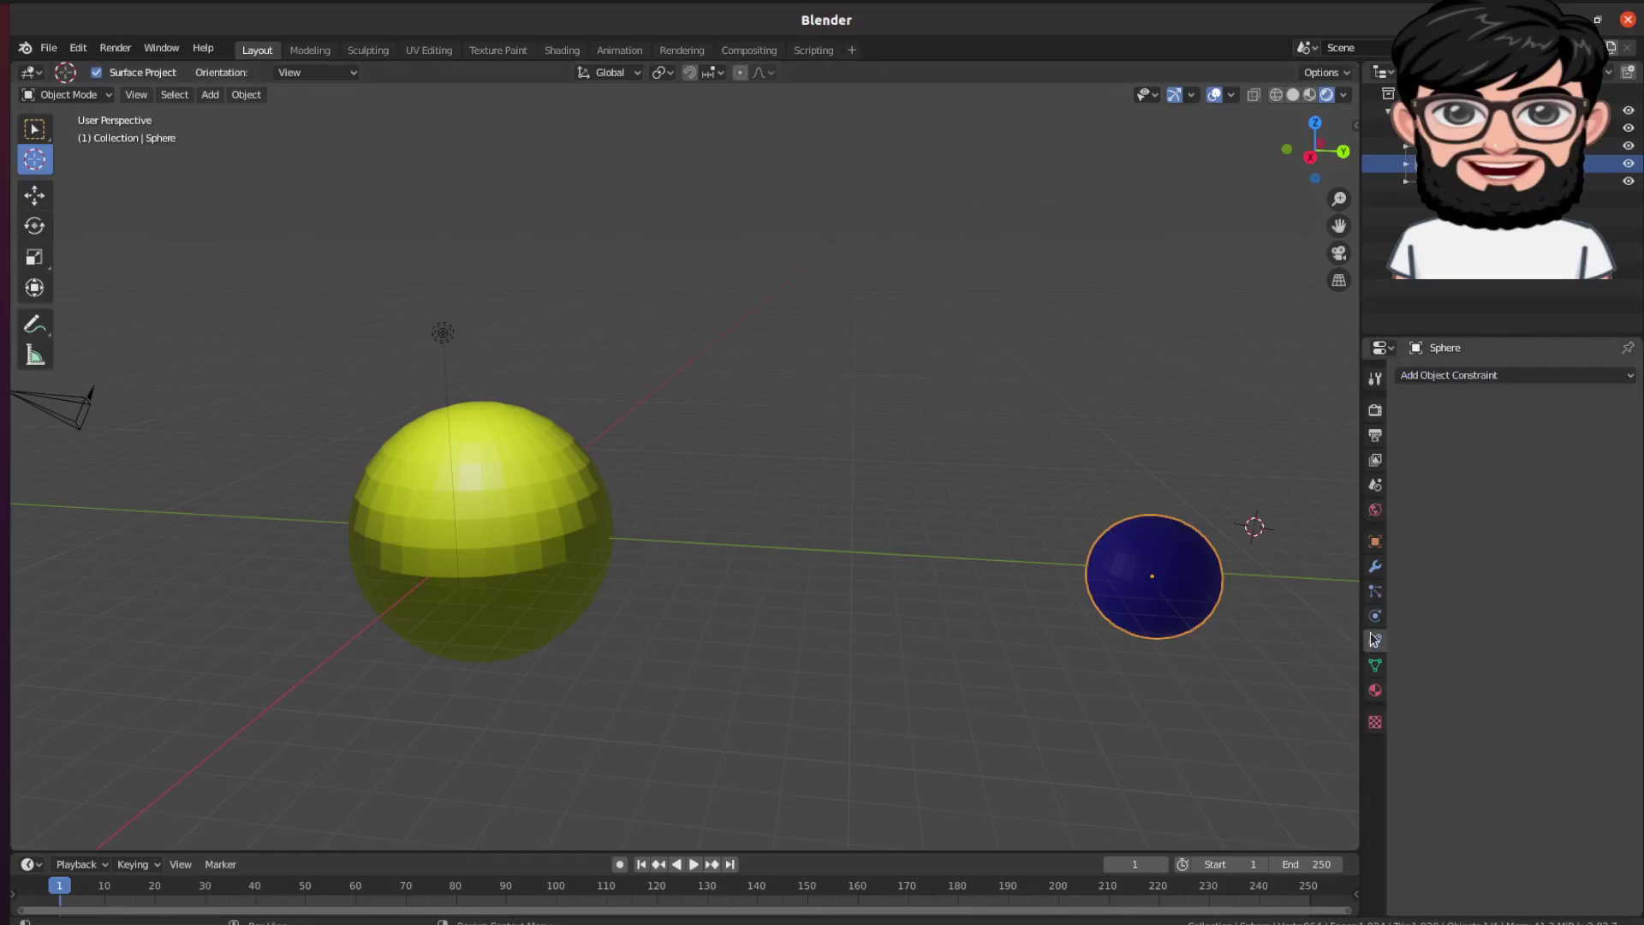
pyautogui.click(1467, 377)
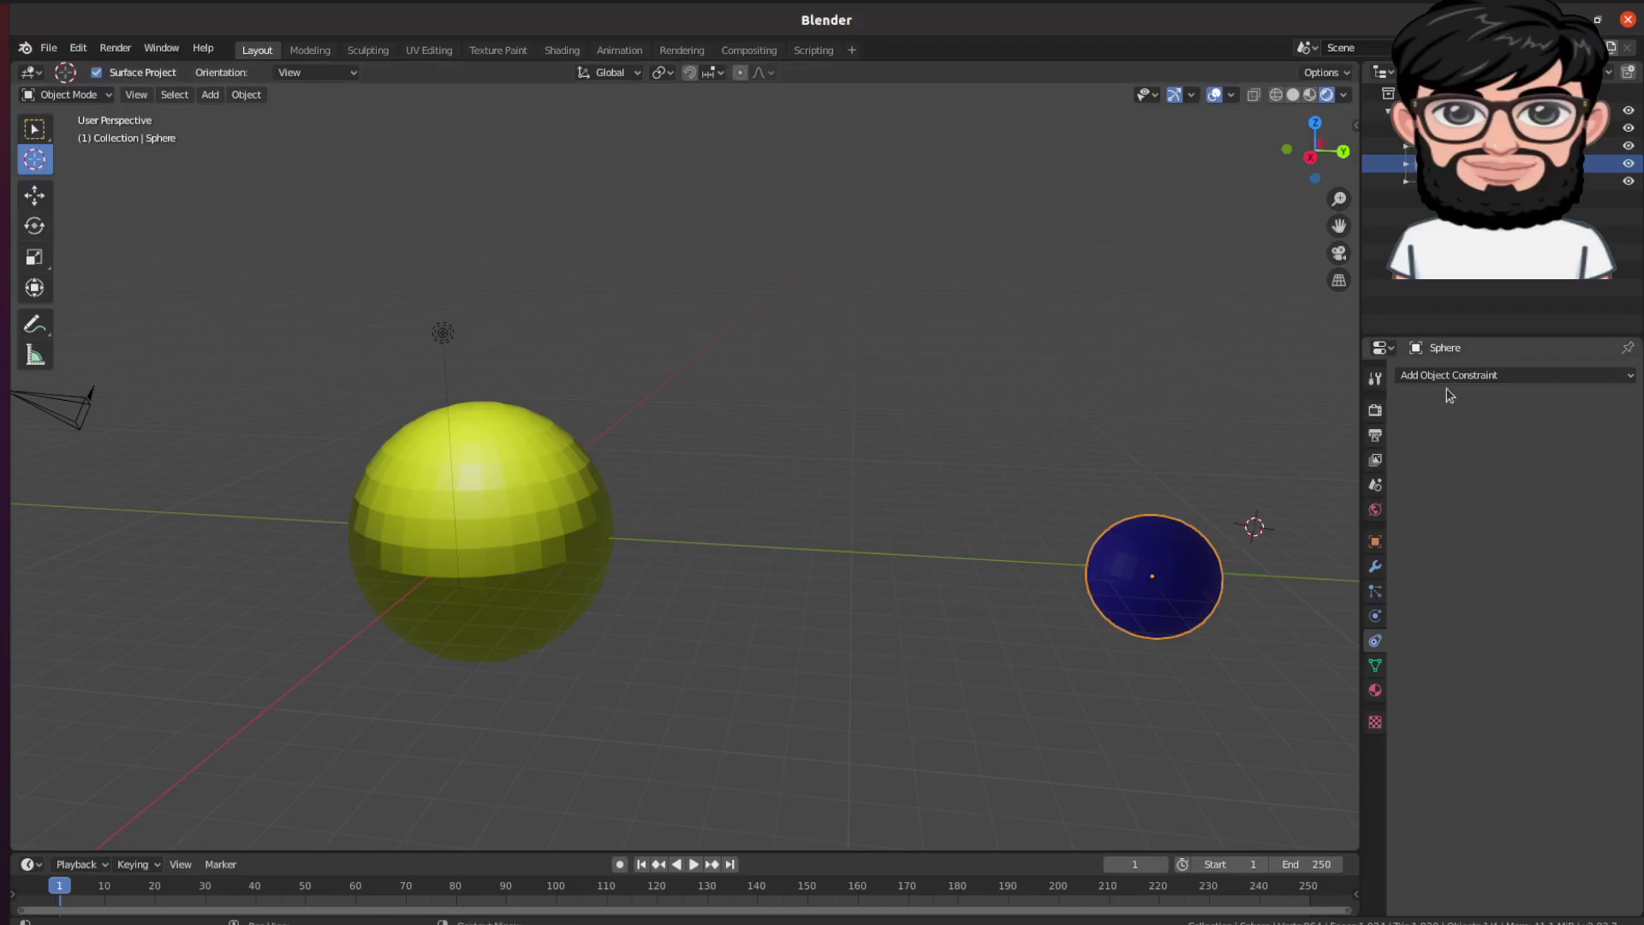
pyautogui.click(1470, 381)
pyautogui.click(1516, 378)
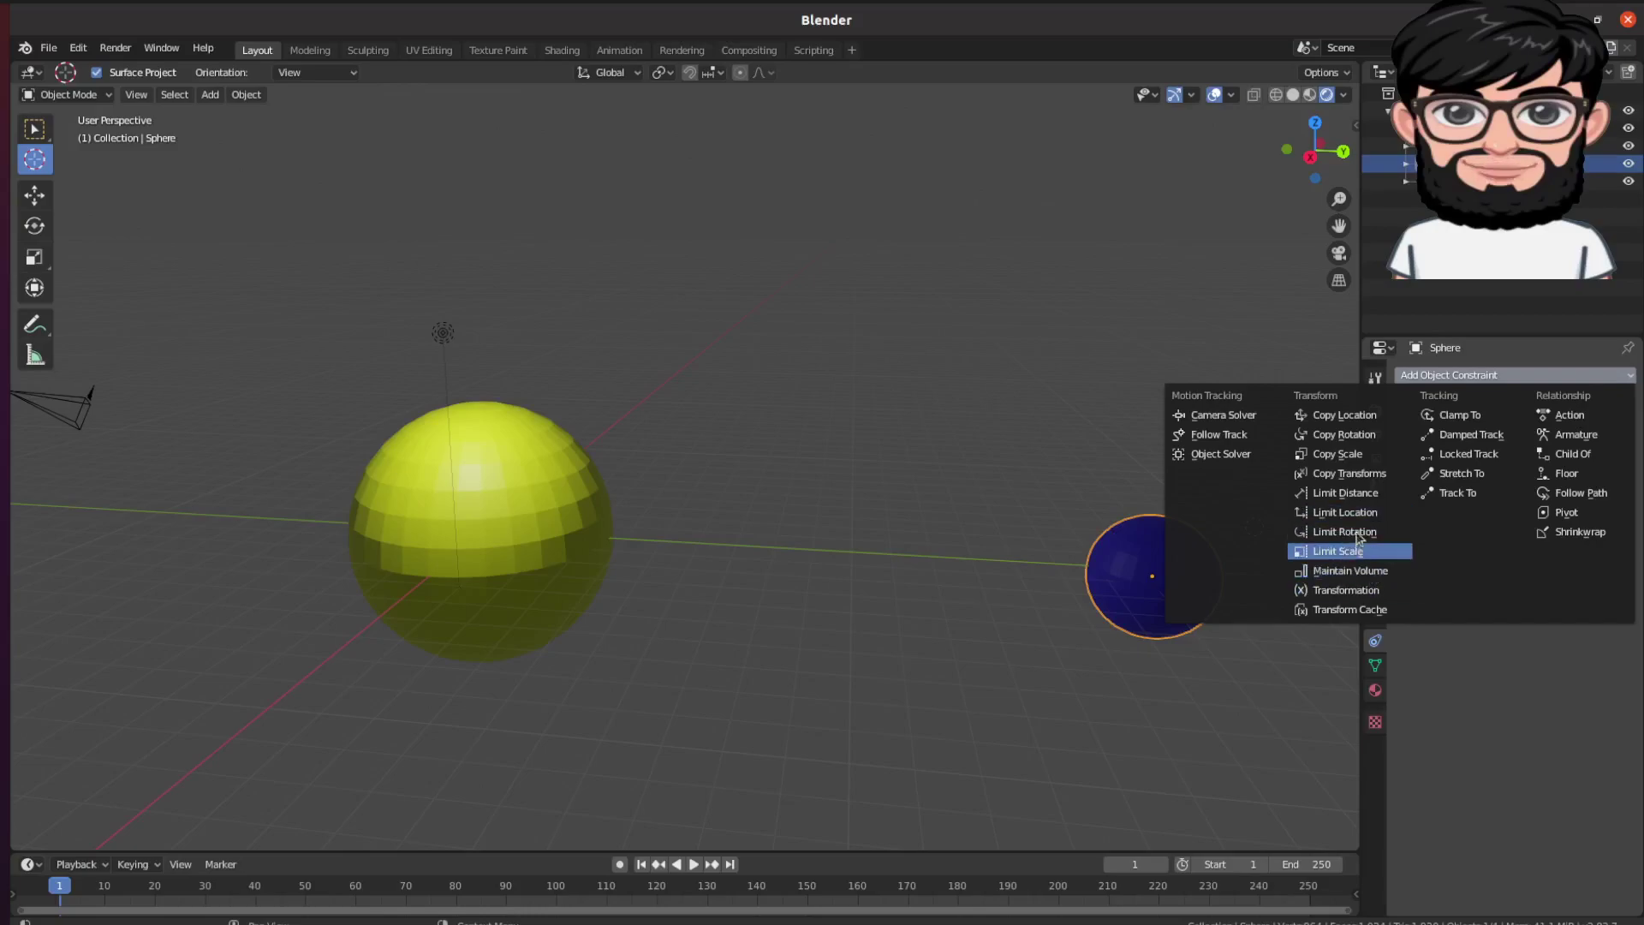
pyautogui.click(1349, 496)
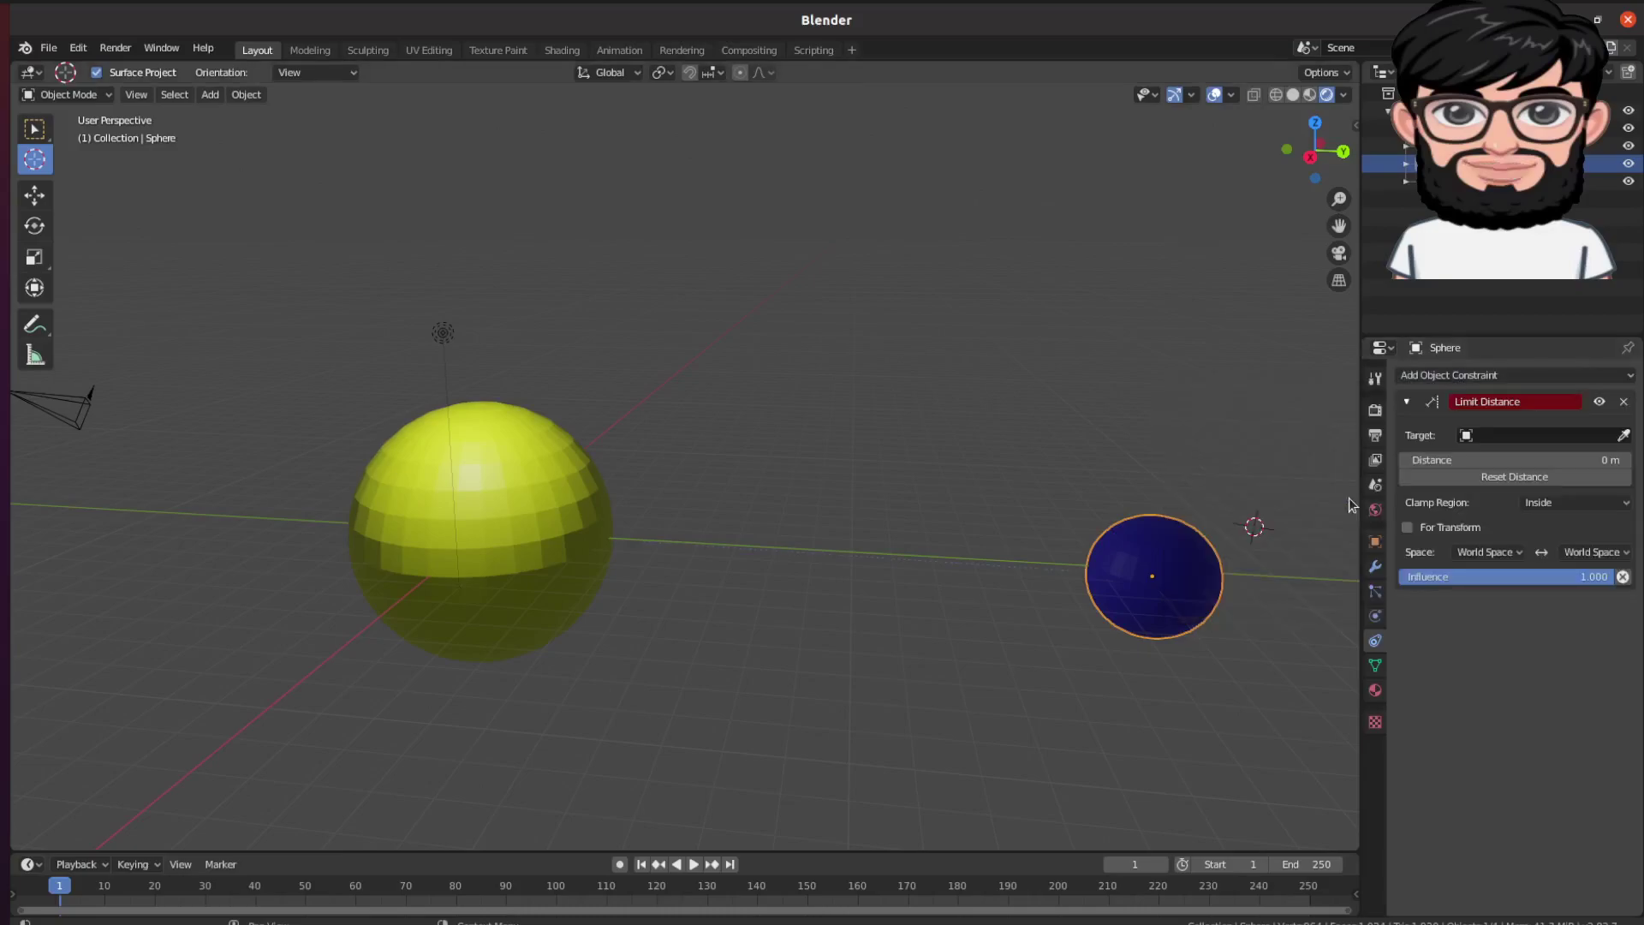
pyautogui.click(1624, 437)
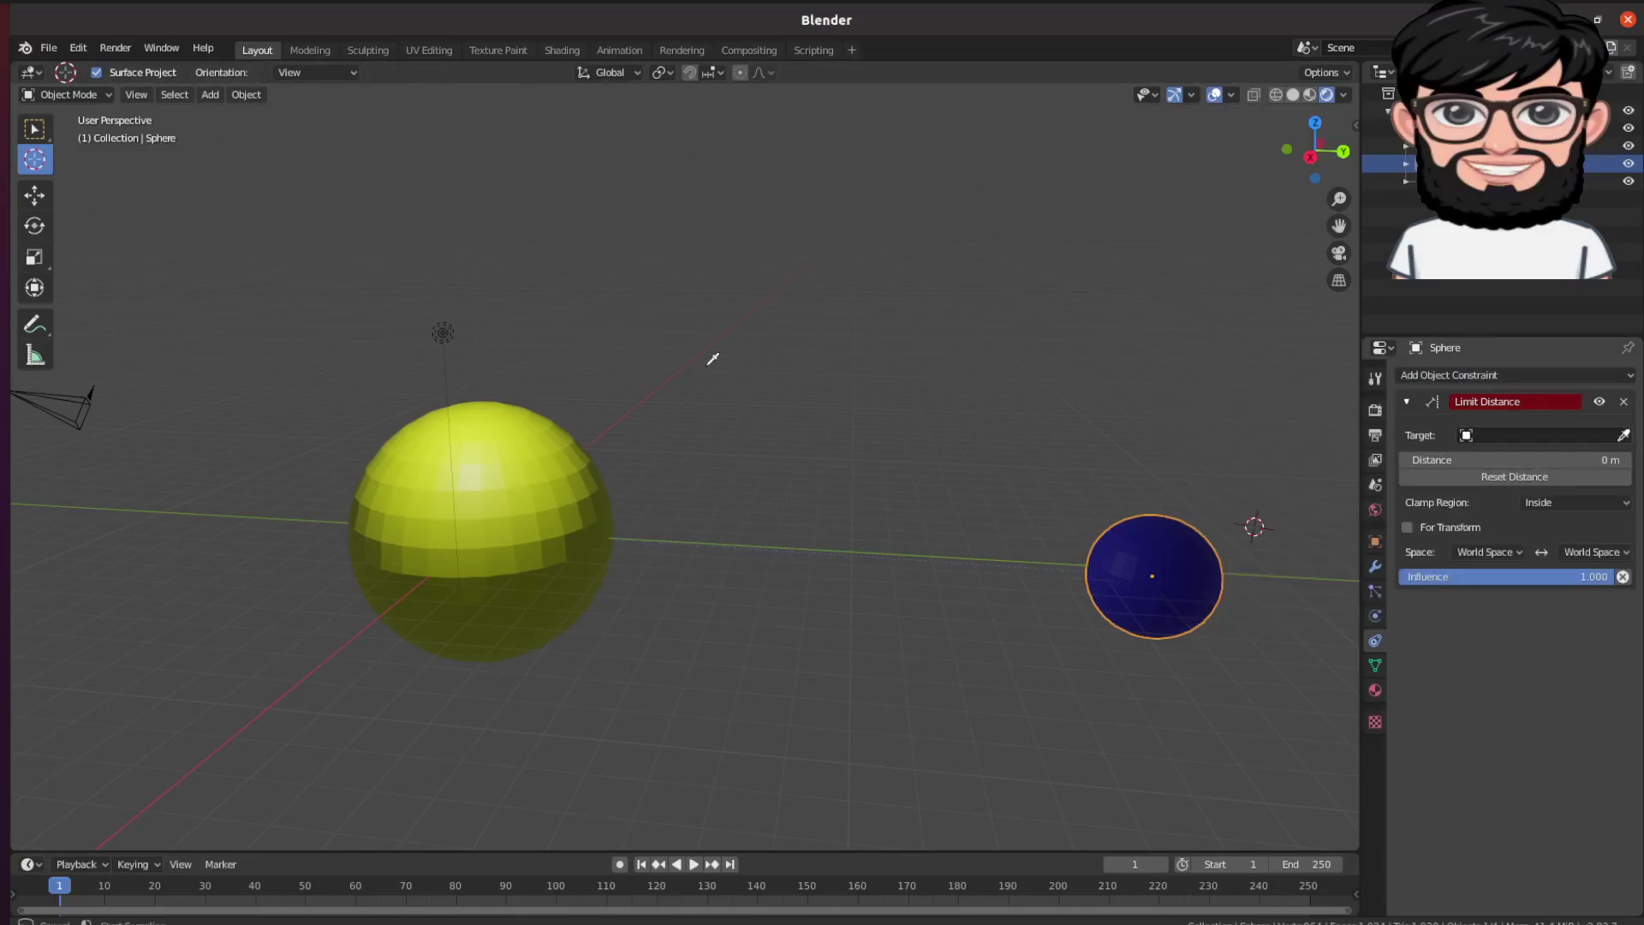
pyautogui.click(531, 465)
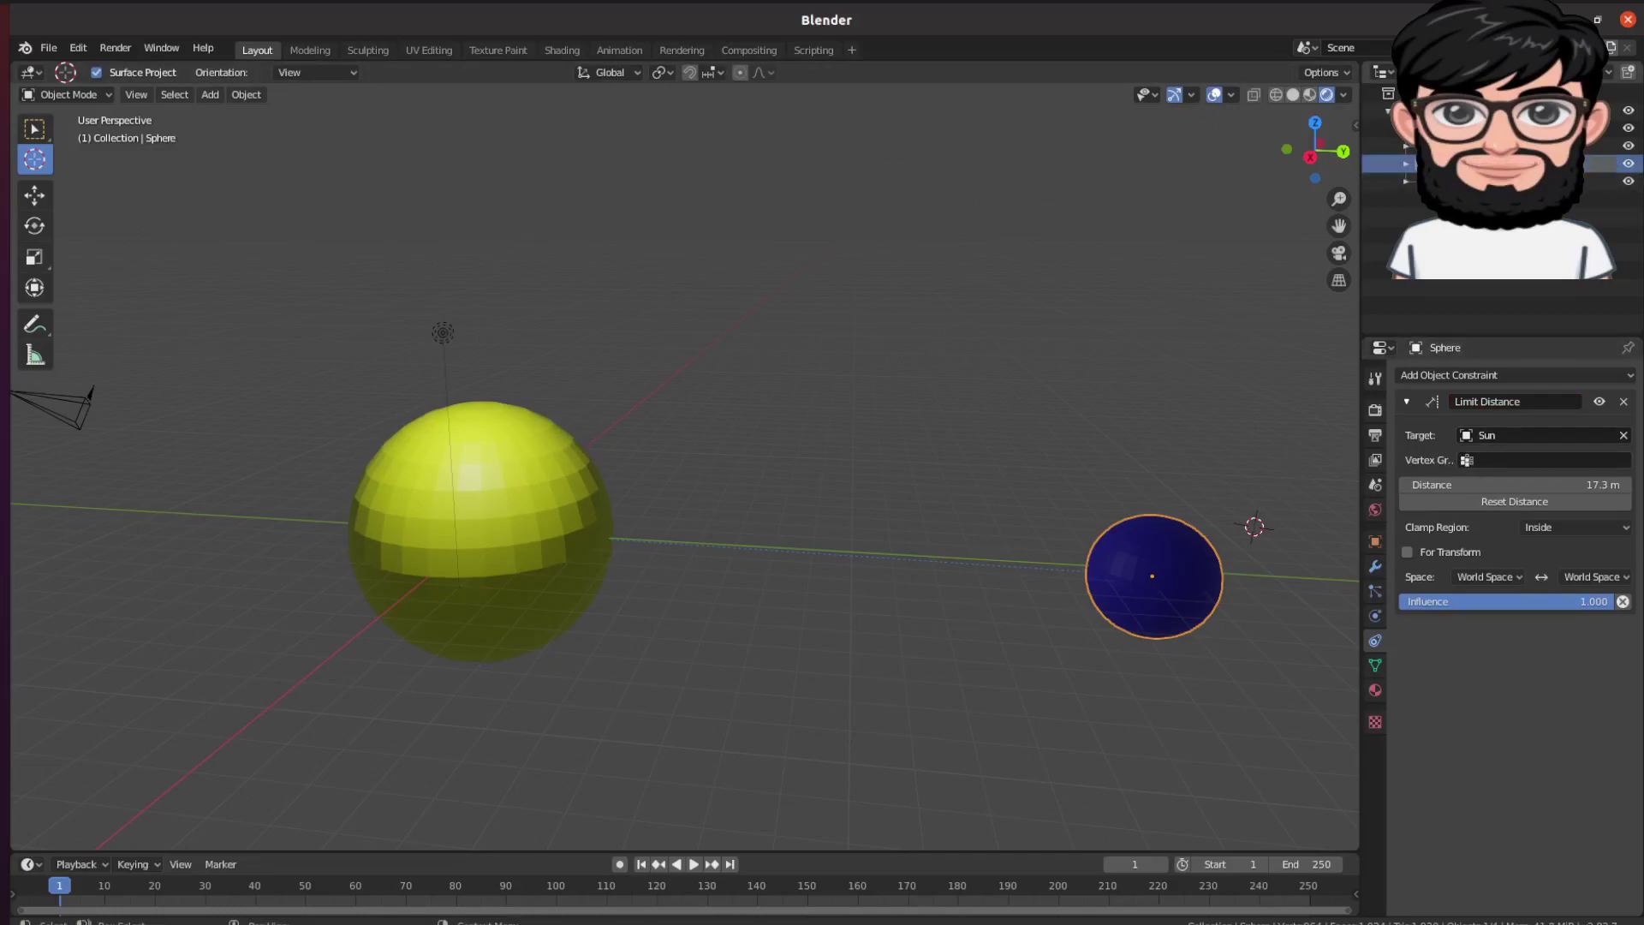
# Rename the sphere Earth and set the constraint's Clamp Region to On Surface.
pyautogui.press('Return')
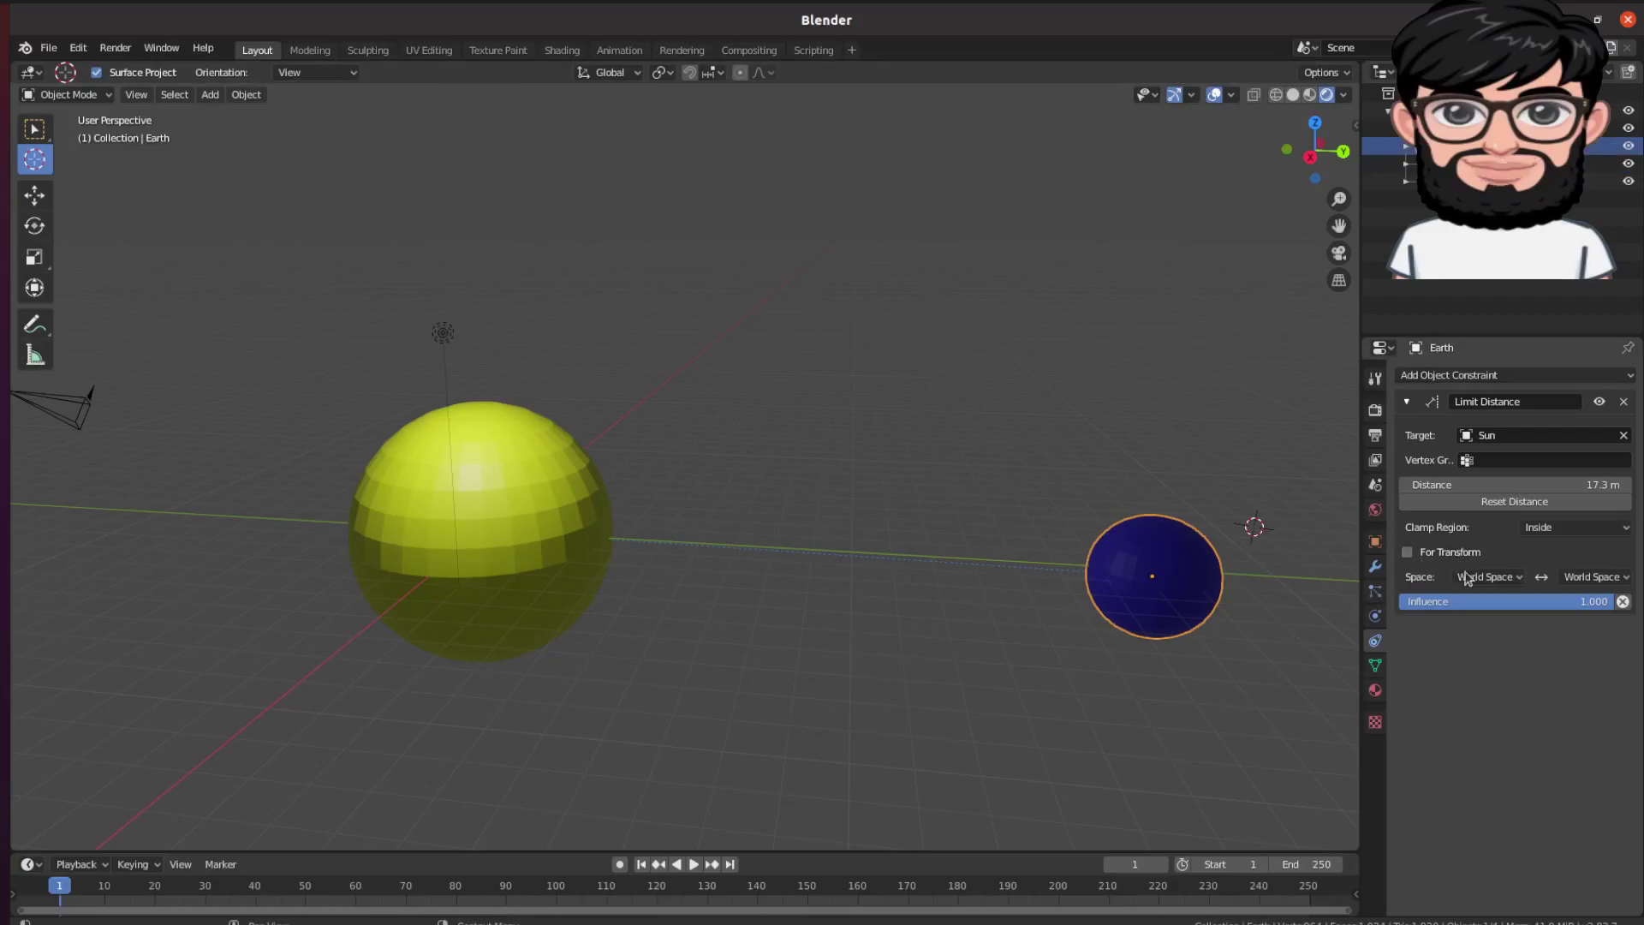
pyautogui.click(1592, 528)
pyautogui.click(1567, 587)
pyautogui.click(1310, 154)
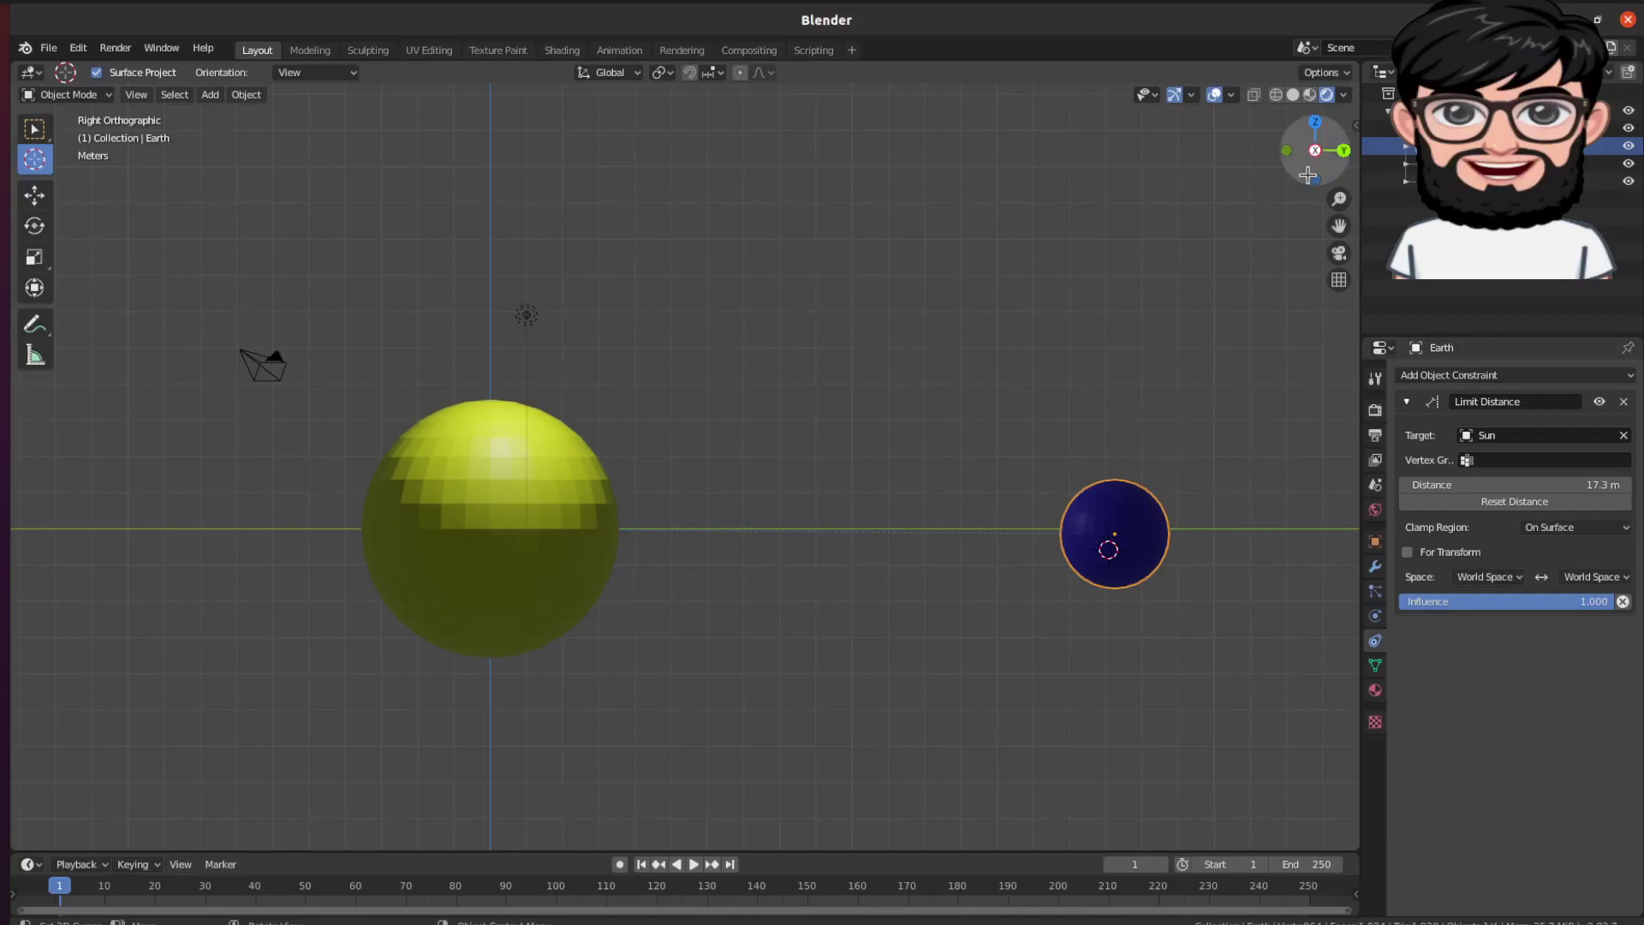
# Move the Earth above the Sun along its 17.3 m sphere and enlarge the timeline area.
pyautogui.moveTo(1308, 174); pyautogui.dragTo(1054, 359)
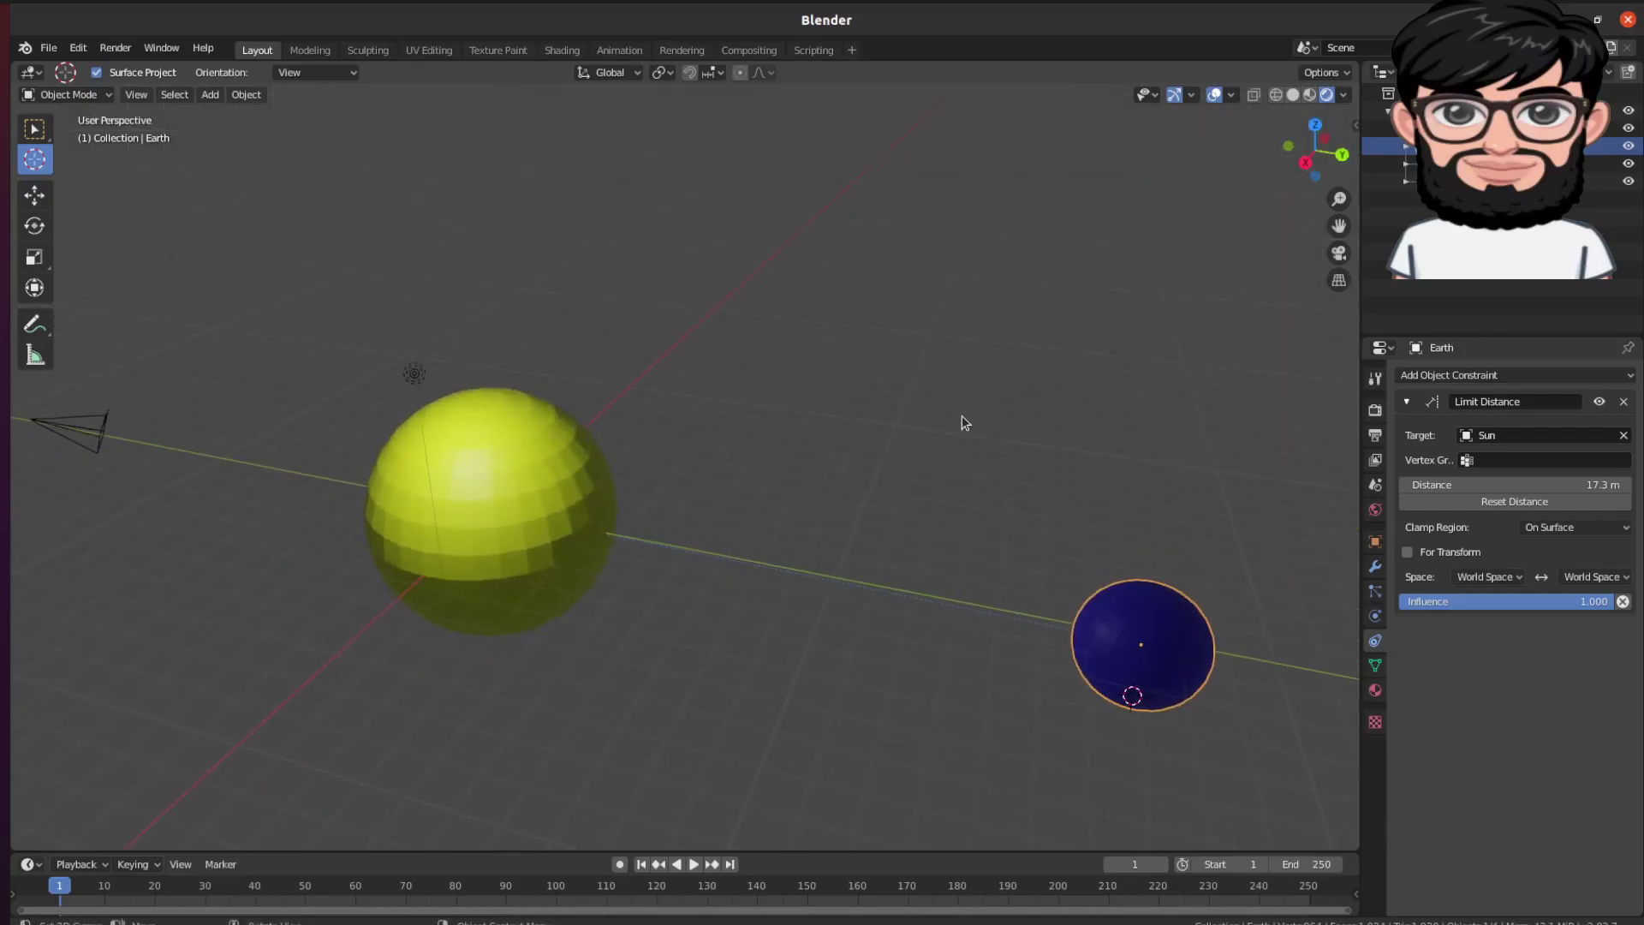
pyautogui.scroll(-4, 963, 414)
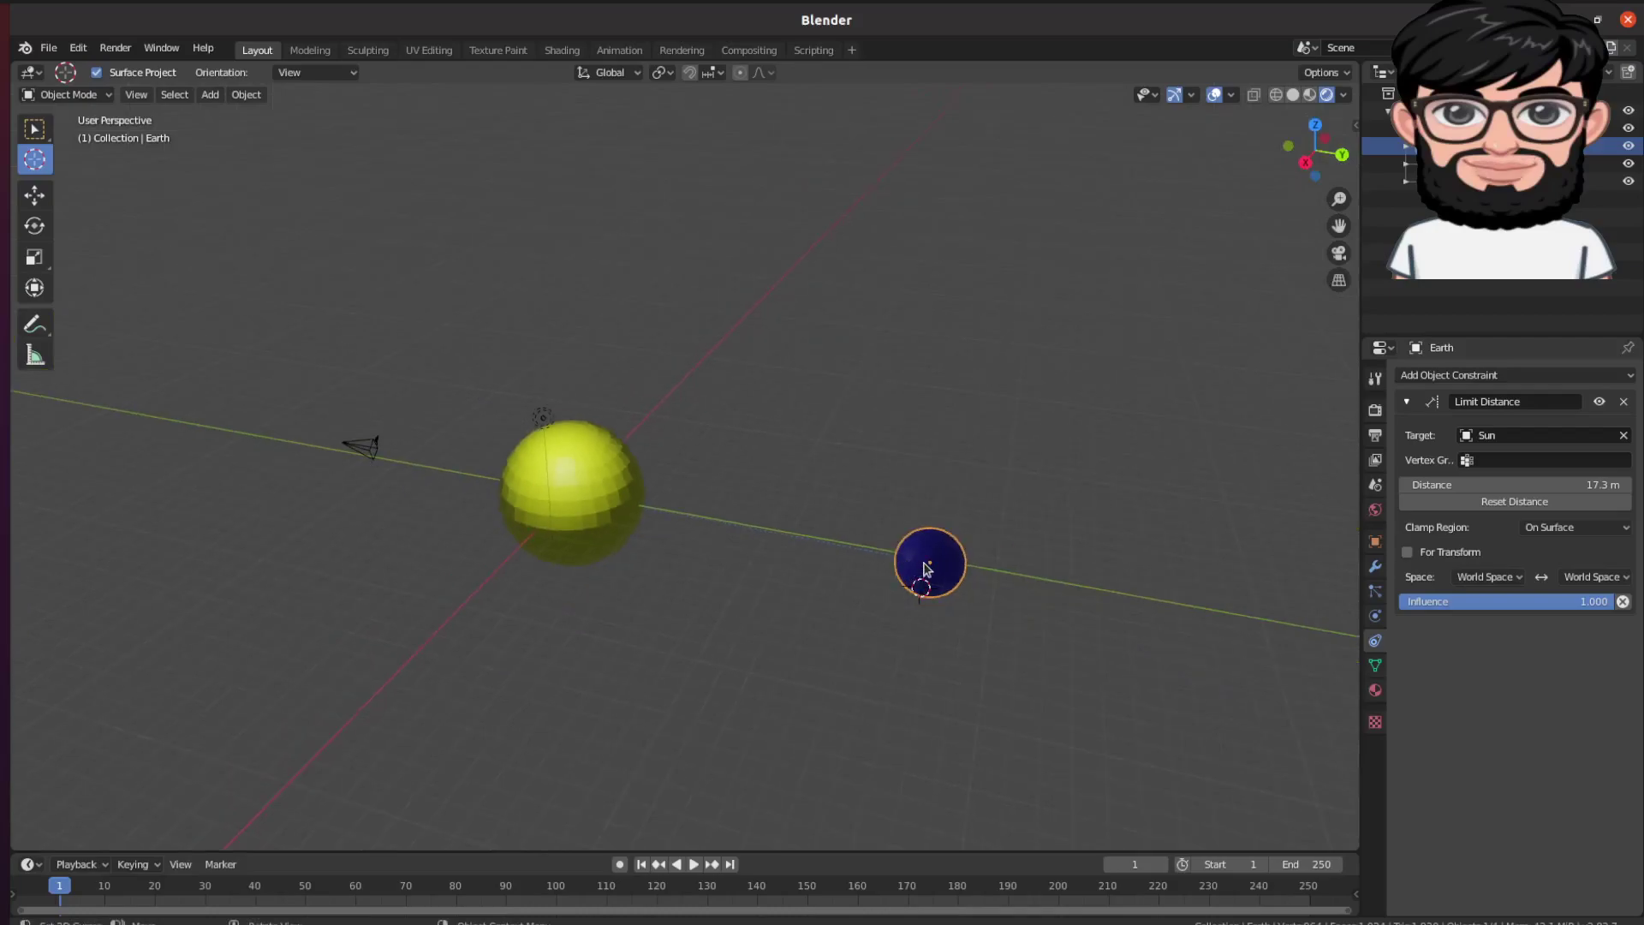
pyautogui.press('g')
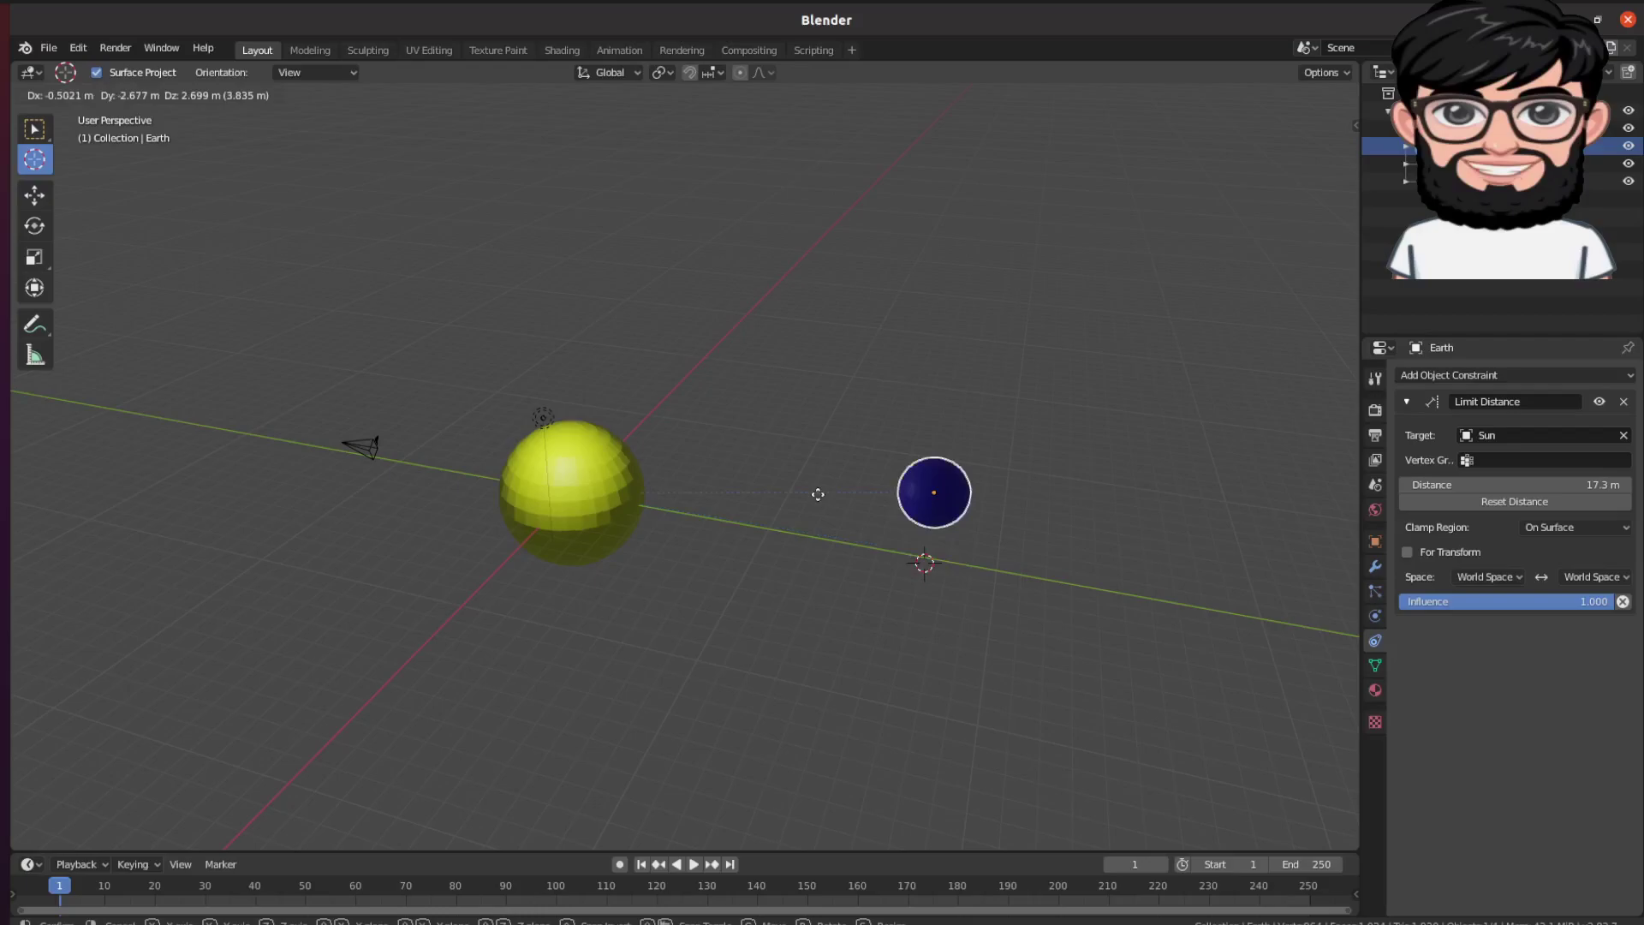
pyautogui.click(628, 452)
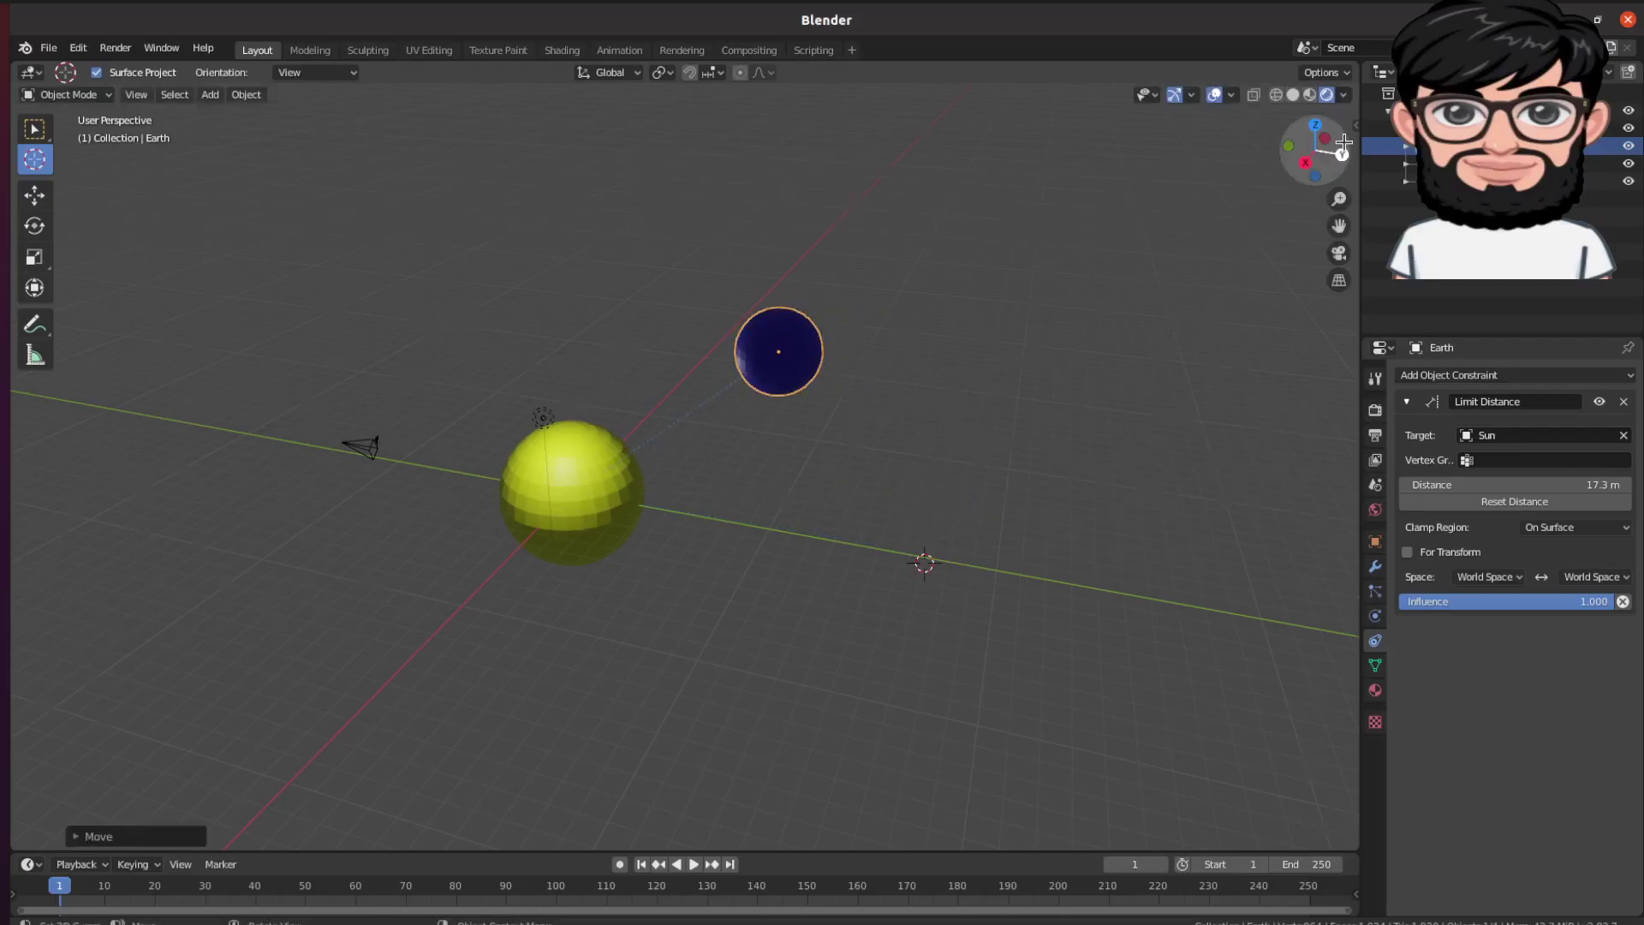
pyautogui.moveTo(1343, 142)
pyautogui.mouseDown()
pyautogui.moveTo(1342, 201)
pyautogui.moveTo(1343, 154)
pyautogui.moveTo(1301, 157)
pyautogui.moveTo(1337, 143)
pyautogui.mouseUp()
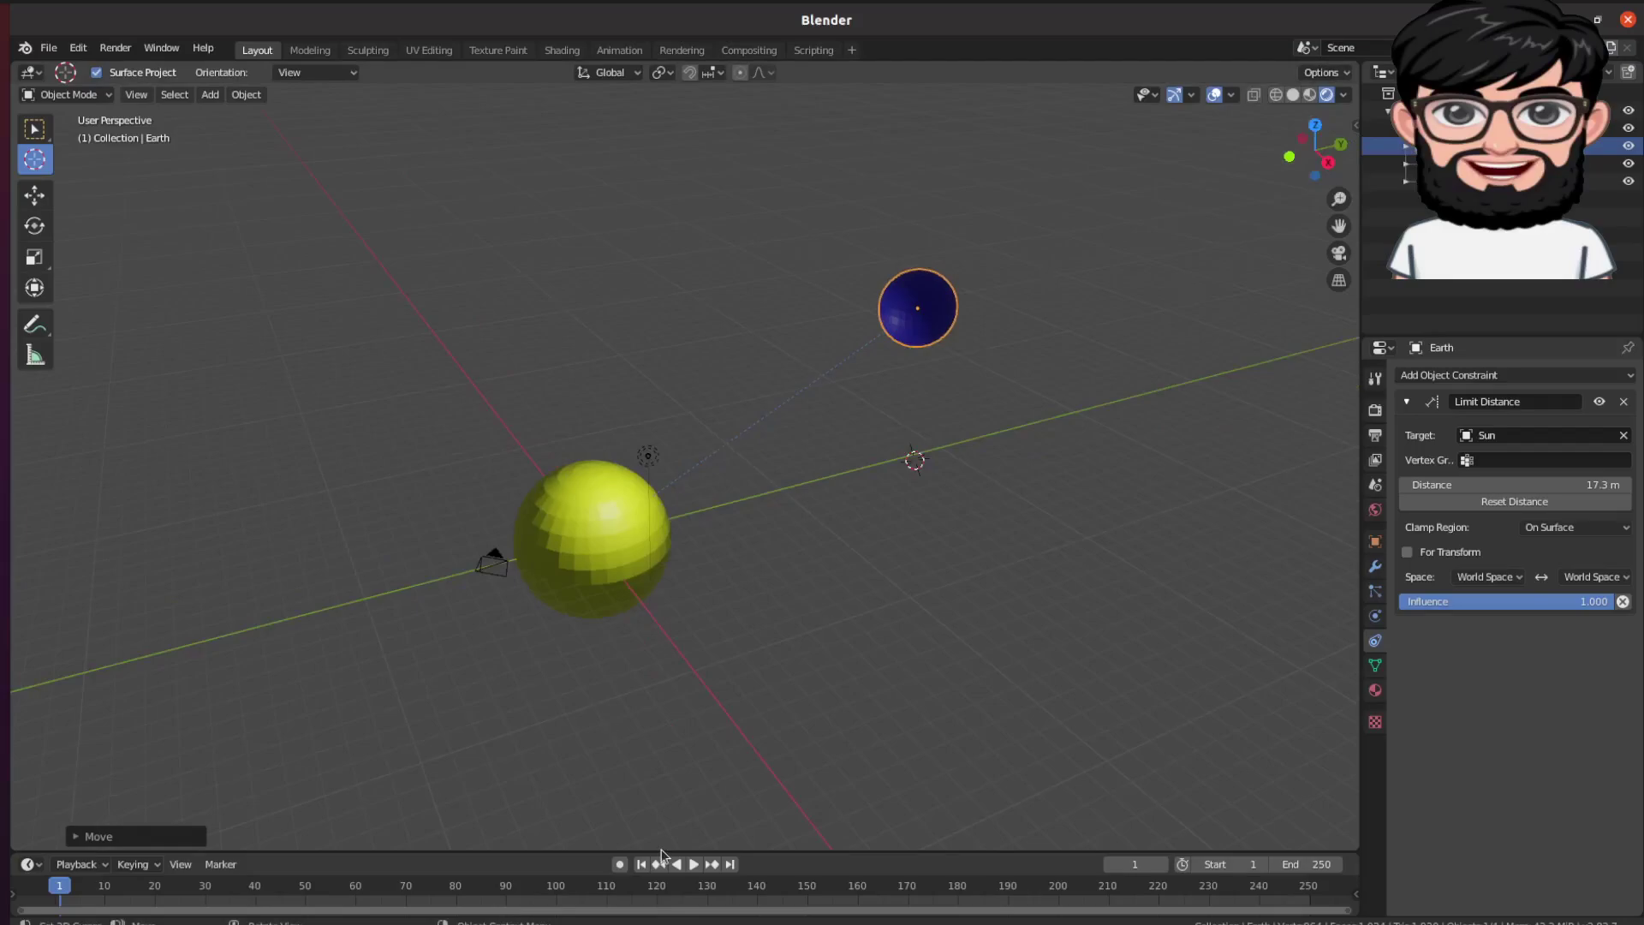
pyautogui.moveTo(665, 852); pyautogui.dragTo(665, 784)
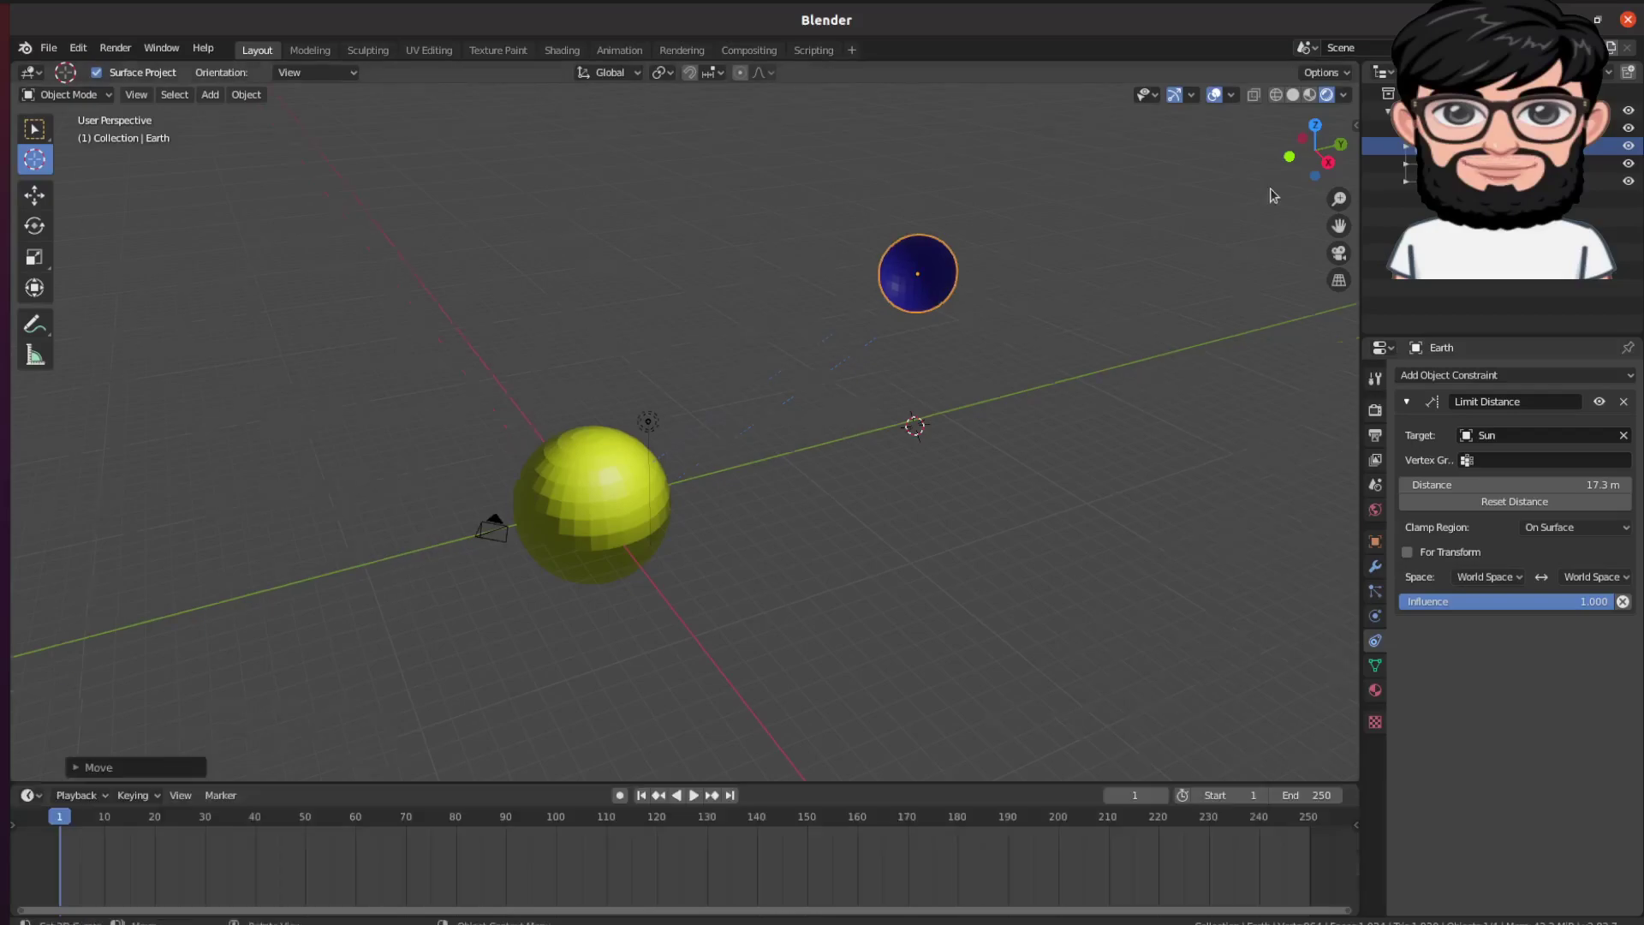
# In right view, place the Earth level to the Sun's right and keyframe its location at frame 1.
pyautogui.press('KP_3')
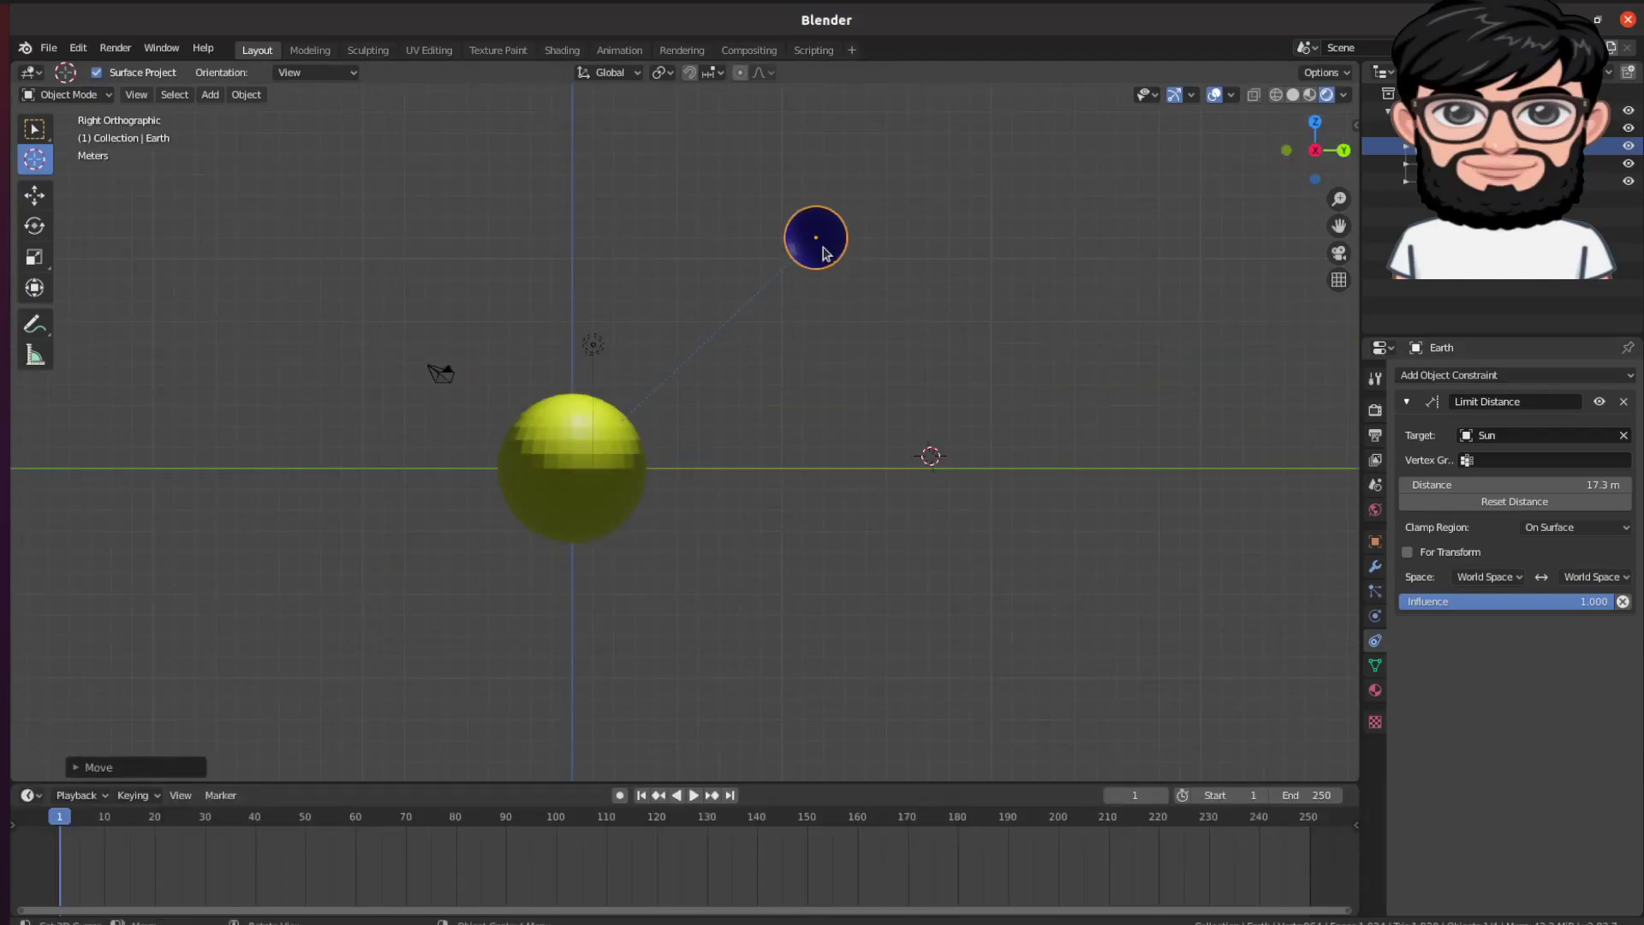
pyautogui.moveTo(825, 254); pyautogui.dragTo(999, 397)
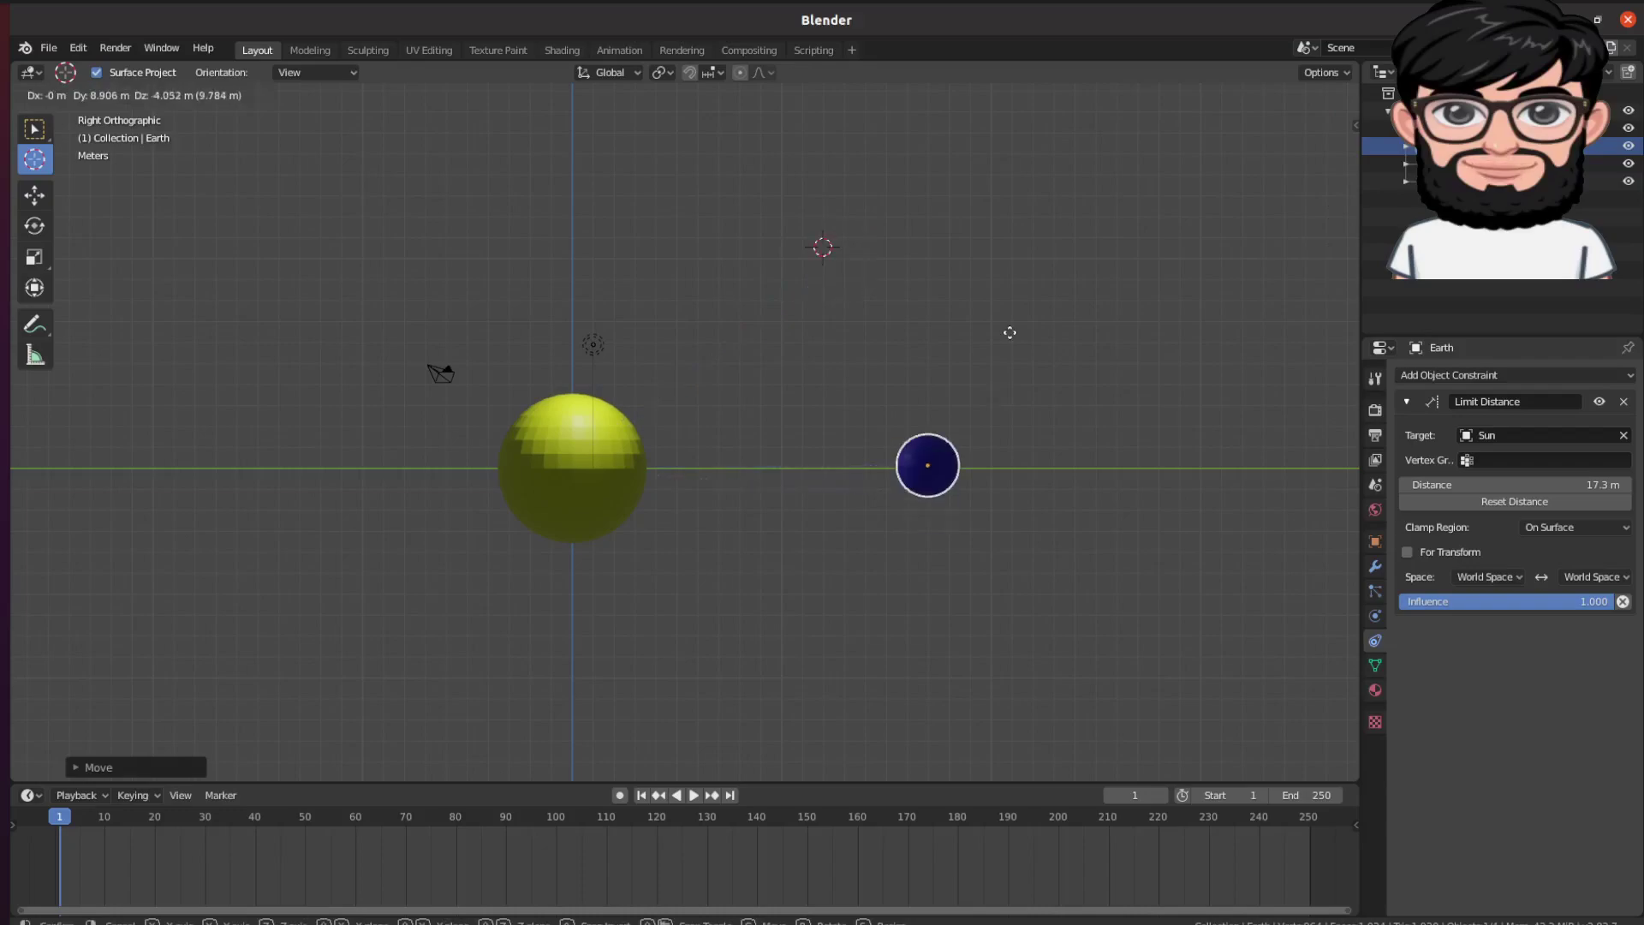
pyautogui.click(985, 347)
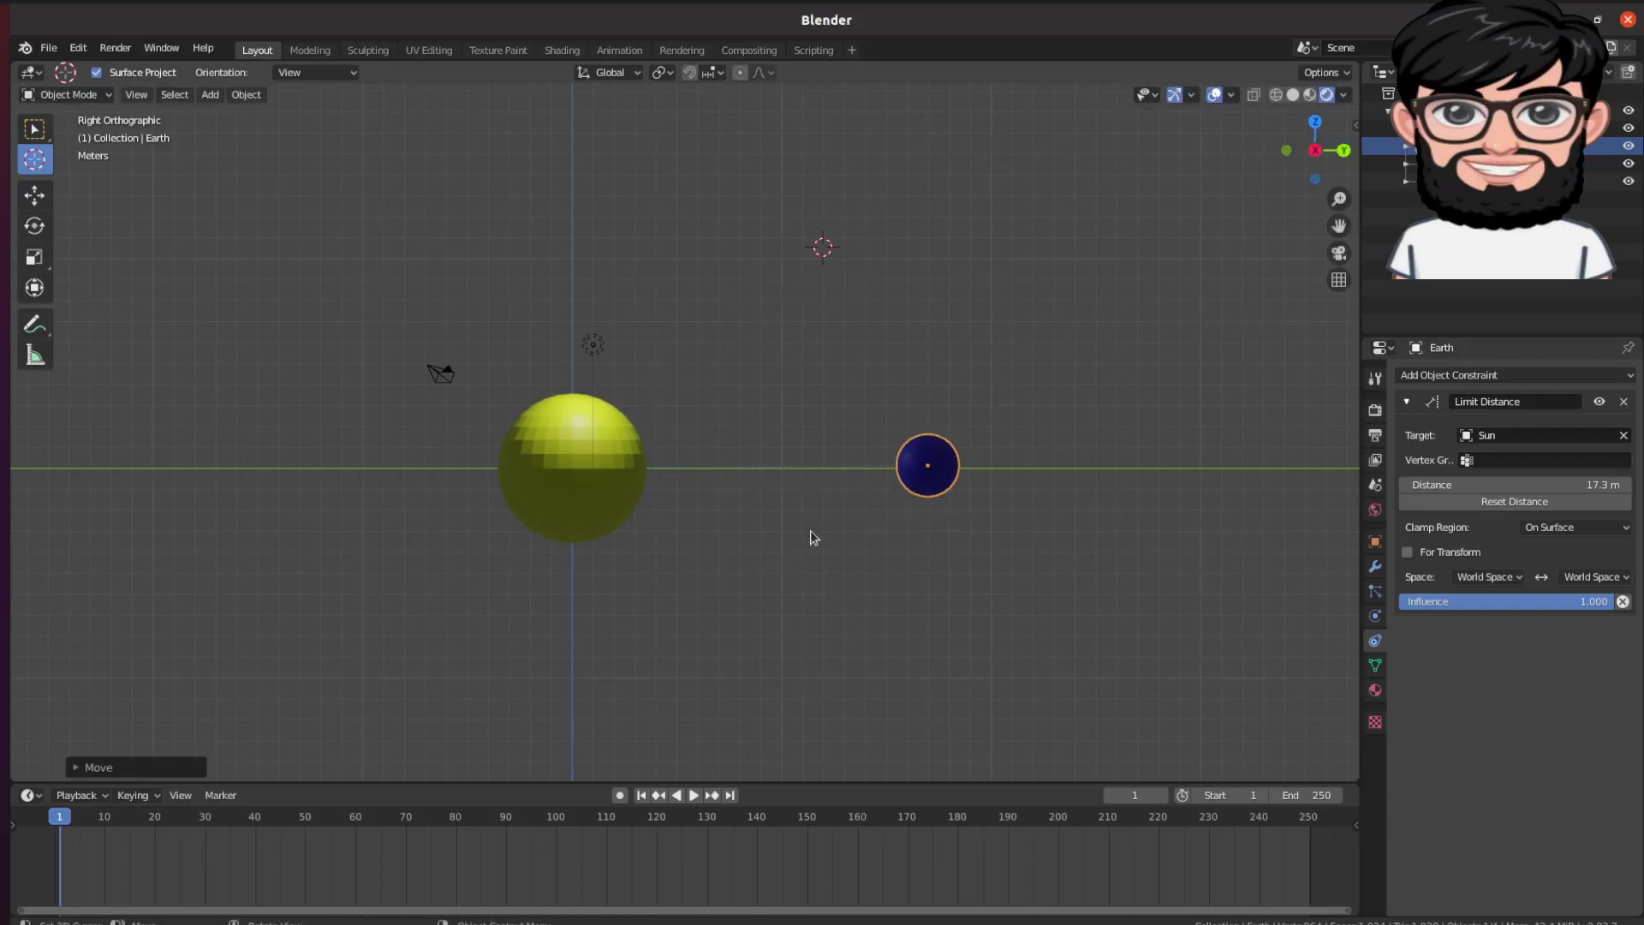
pyautogui.rightClick(827, 440)
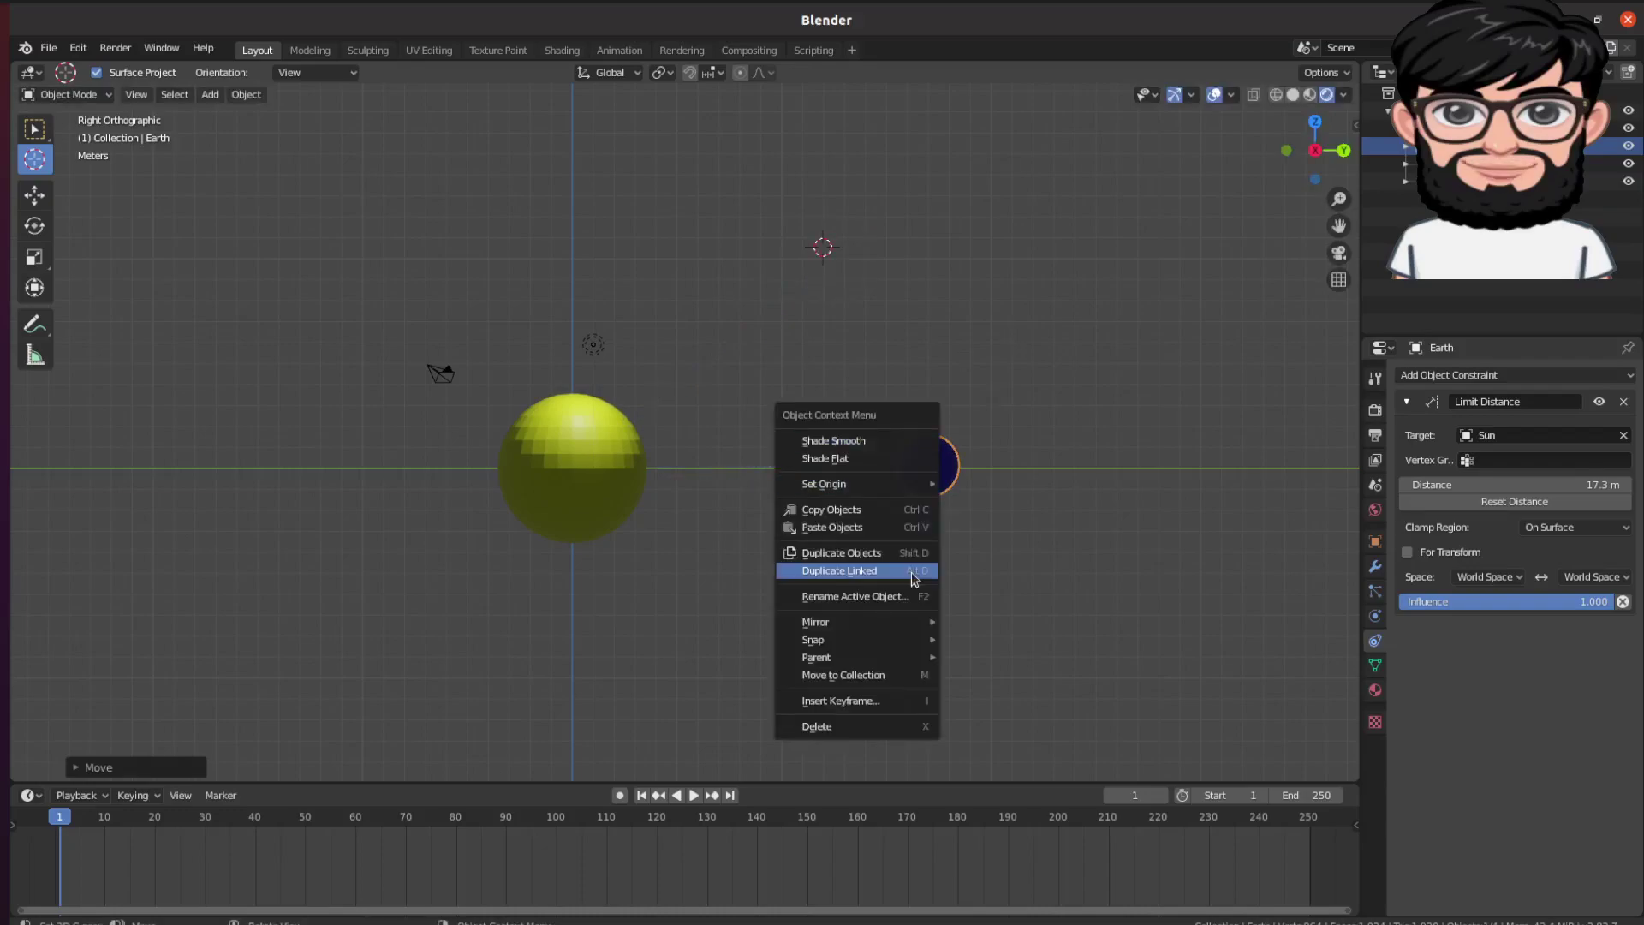
pyautogui.click(863, 702)
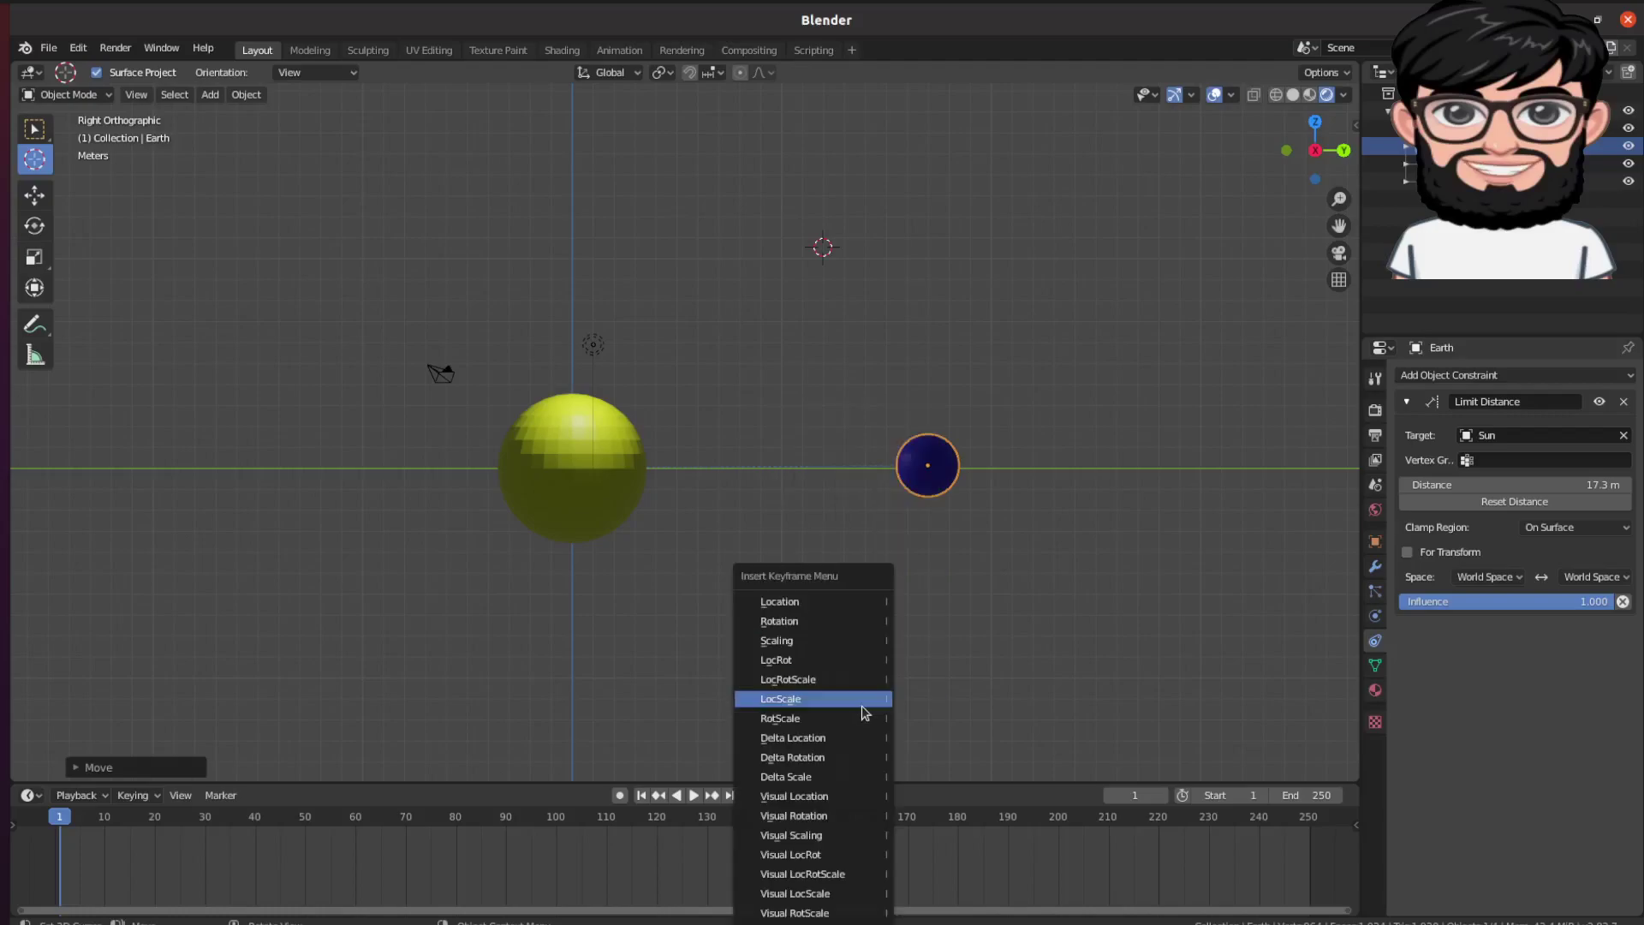
pyautogui.click(829, 607)
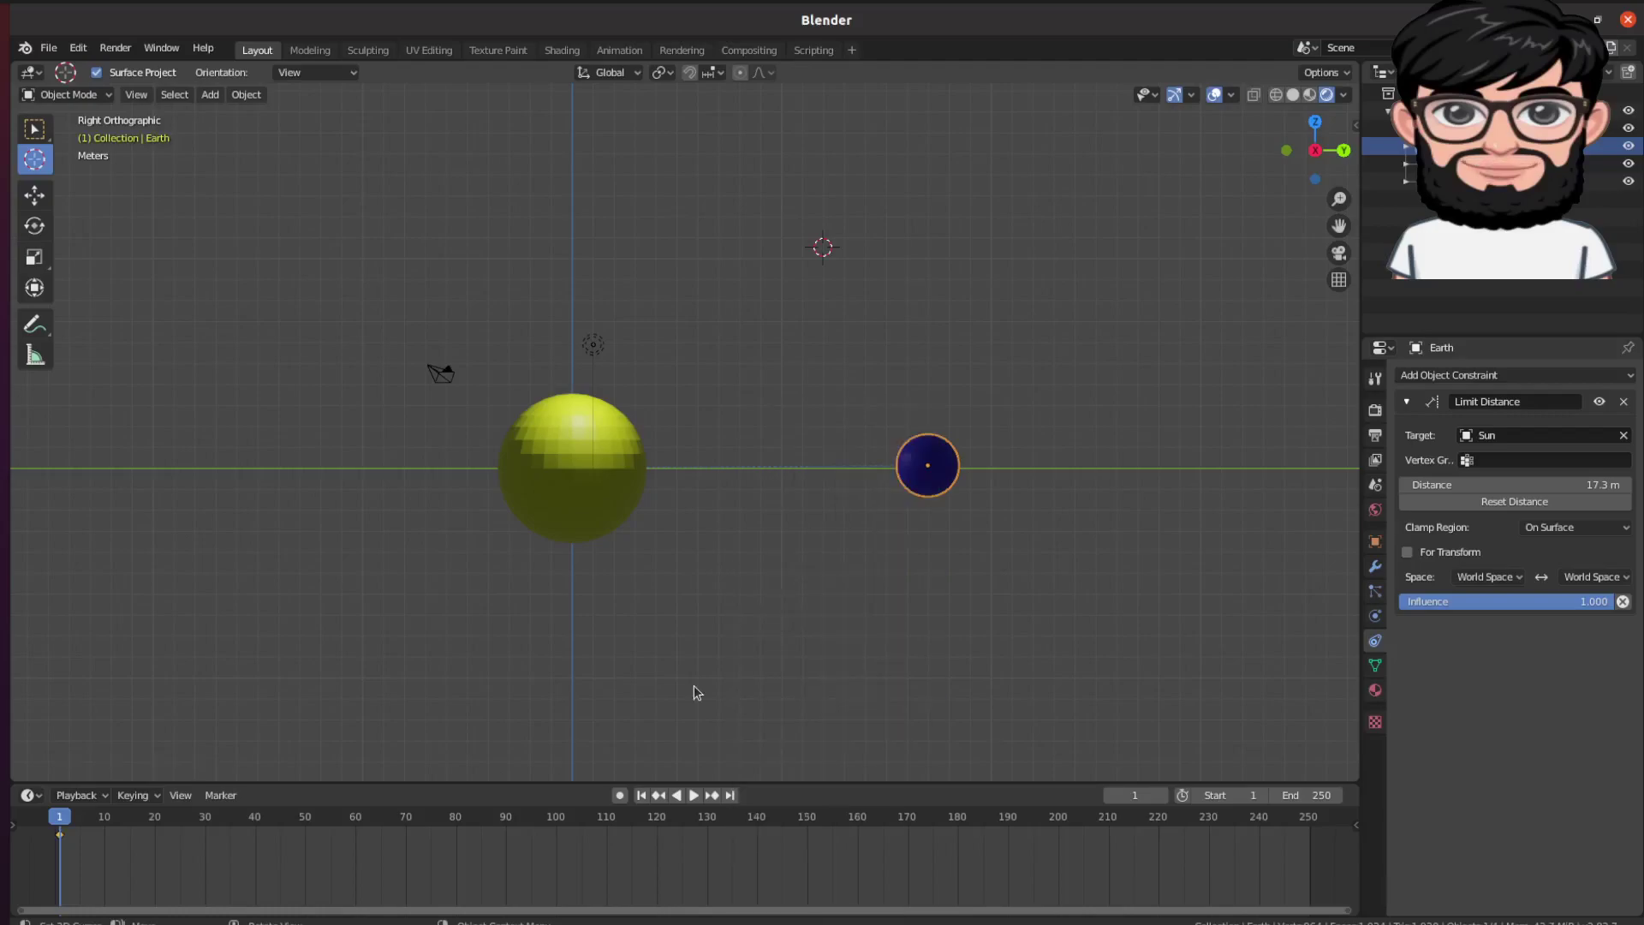
# At frame 20, move the Earth up-right of the Sun and keyframe its location.
pyautogui.click(151, 818)
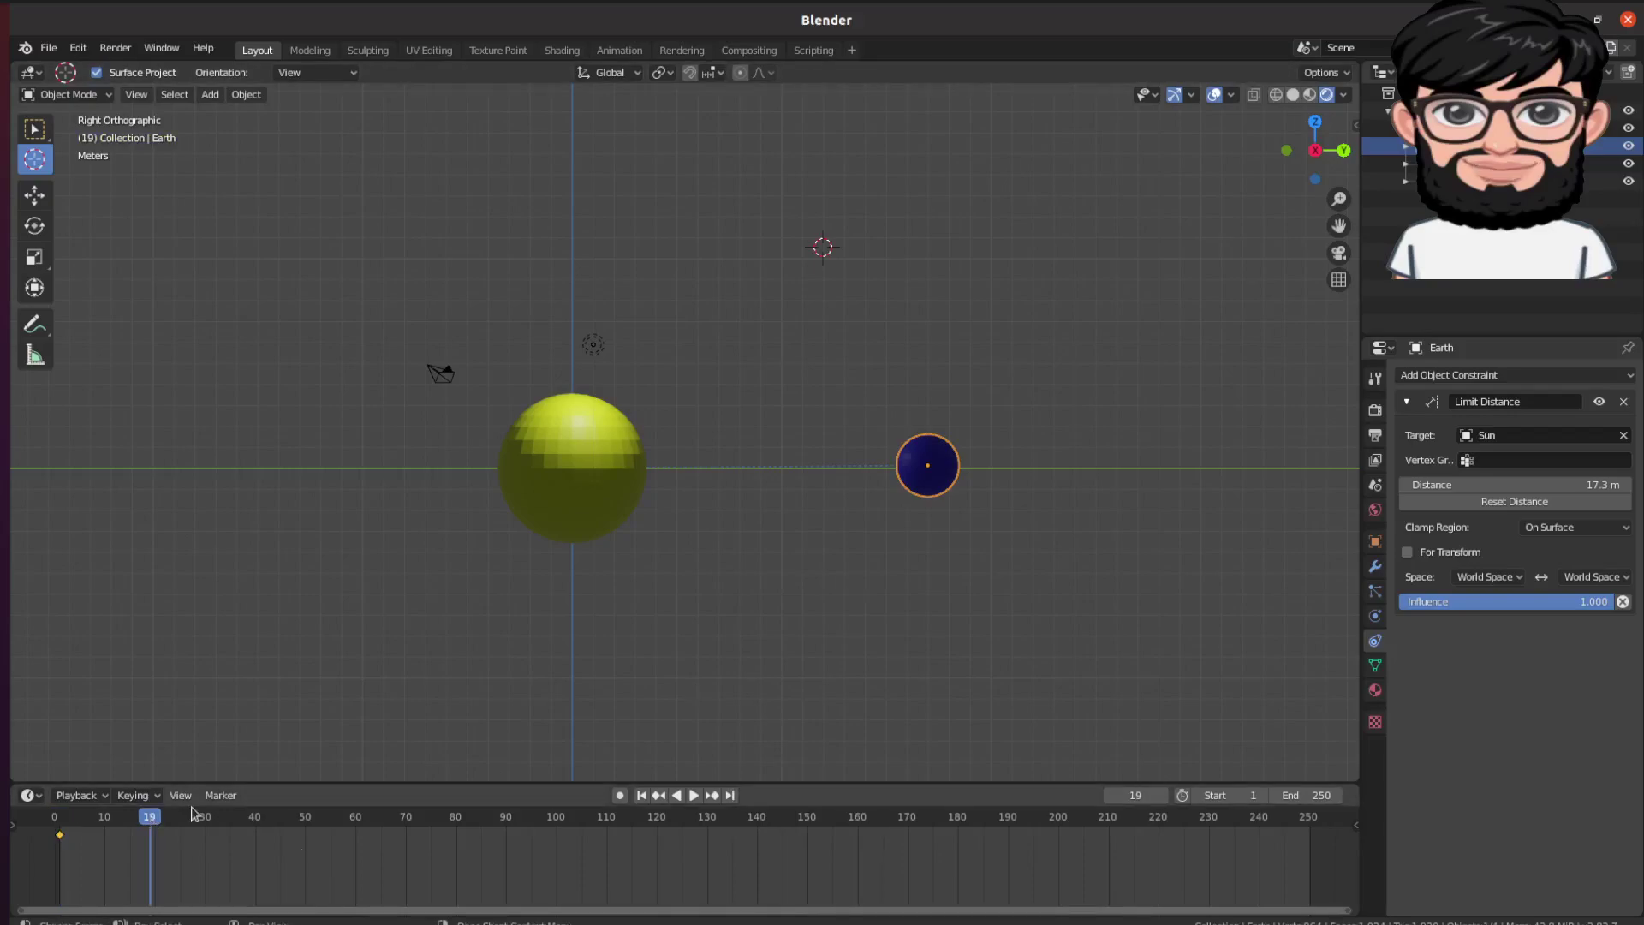
pyautogui.click(156, 819)
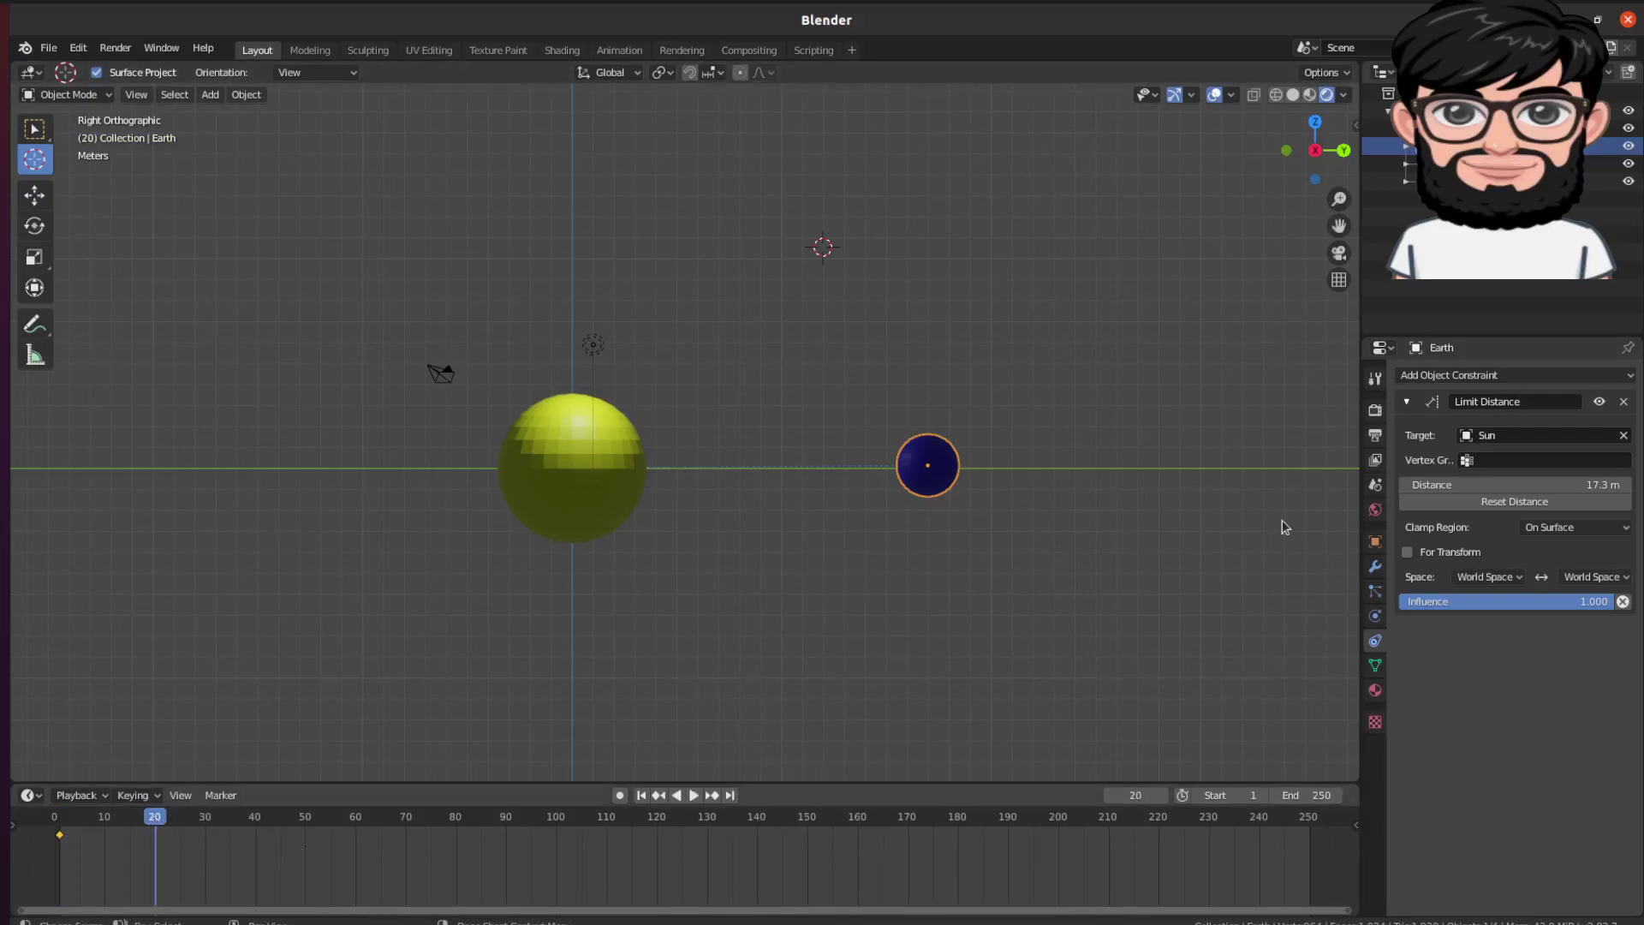
pyautogui.press('g')
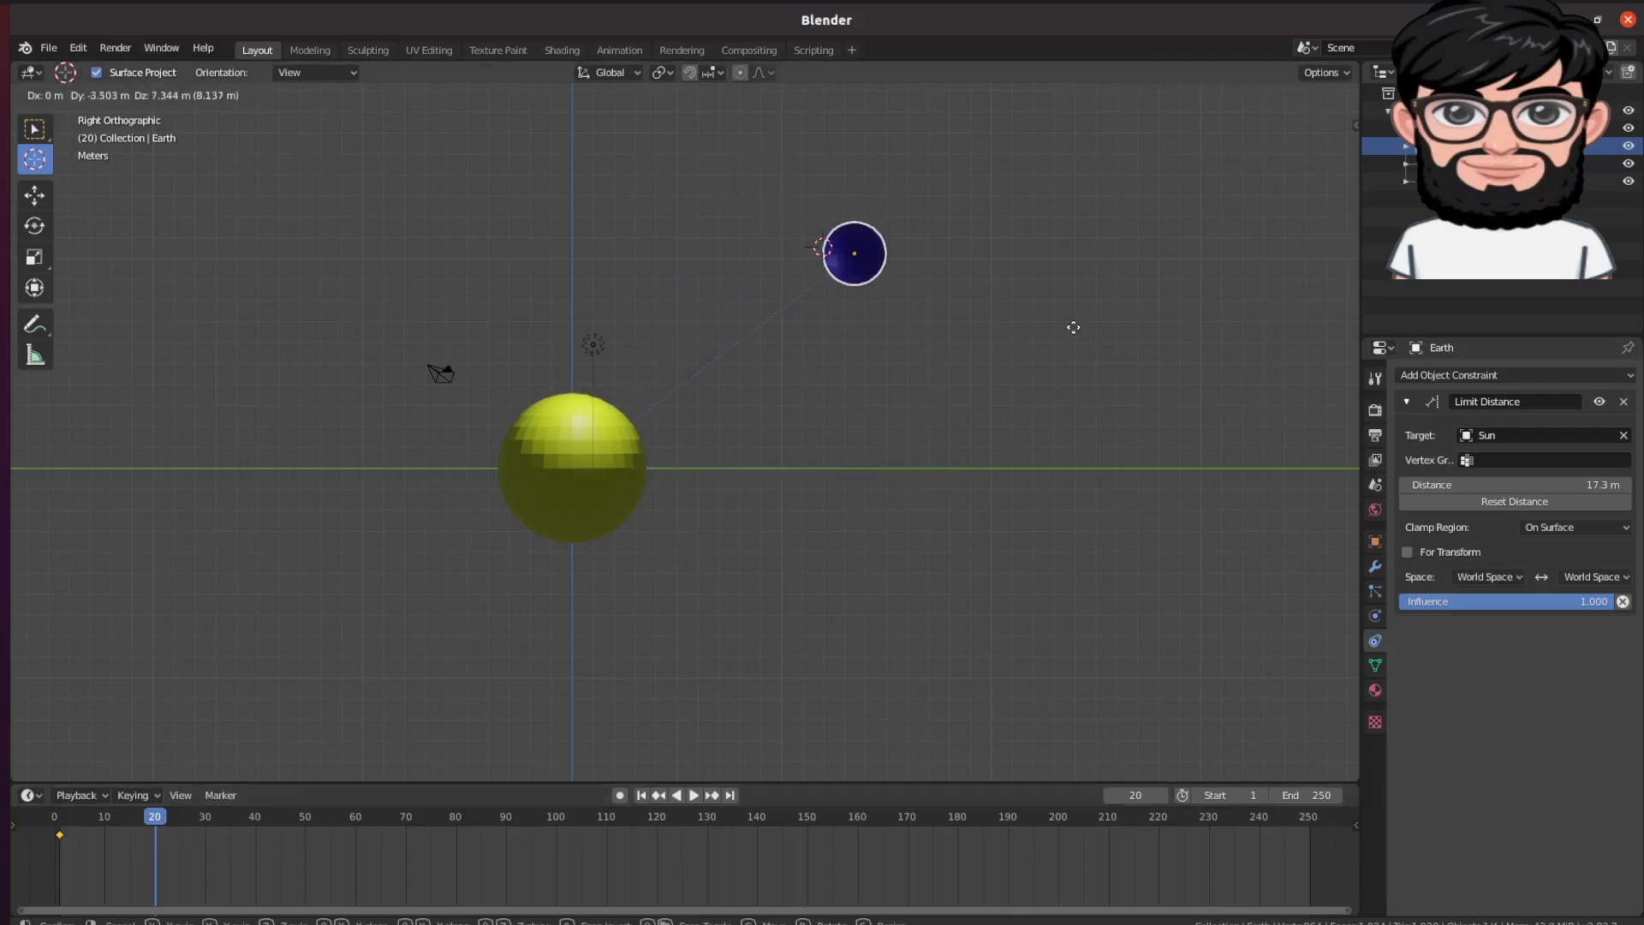
pyautogui.click(1063, 297)
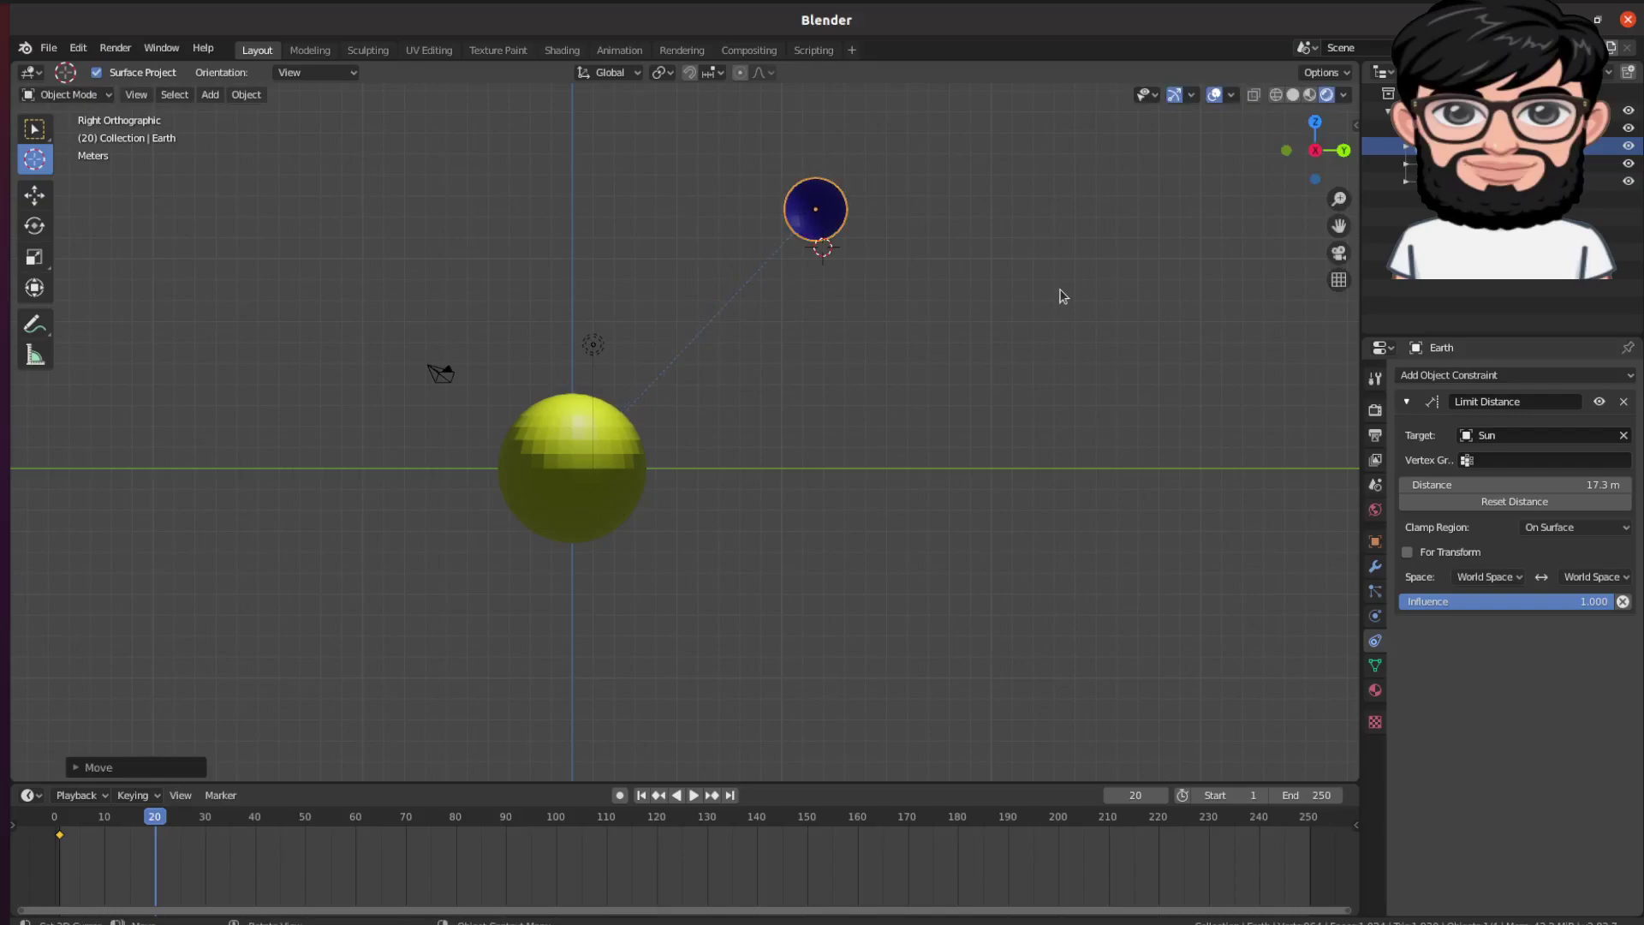
pyautogui.rightClick(793, 209)
pyautogui.click(798, 340)
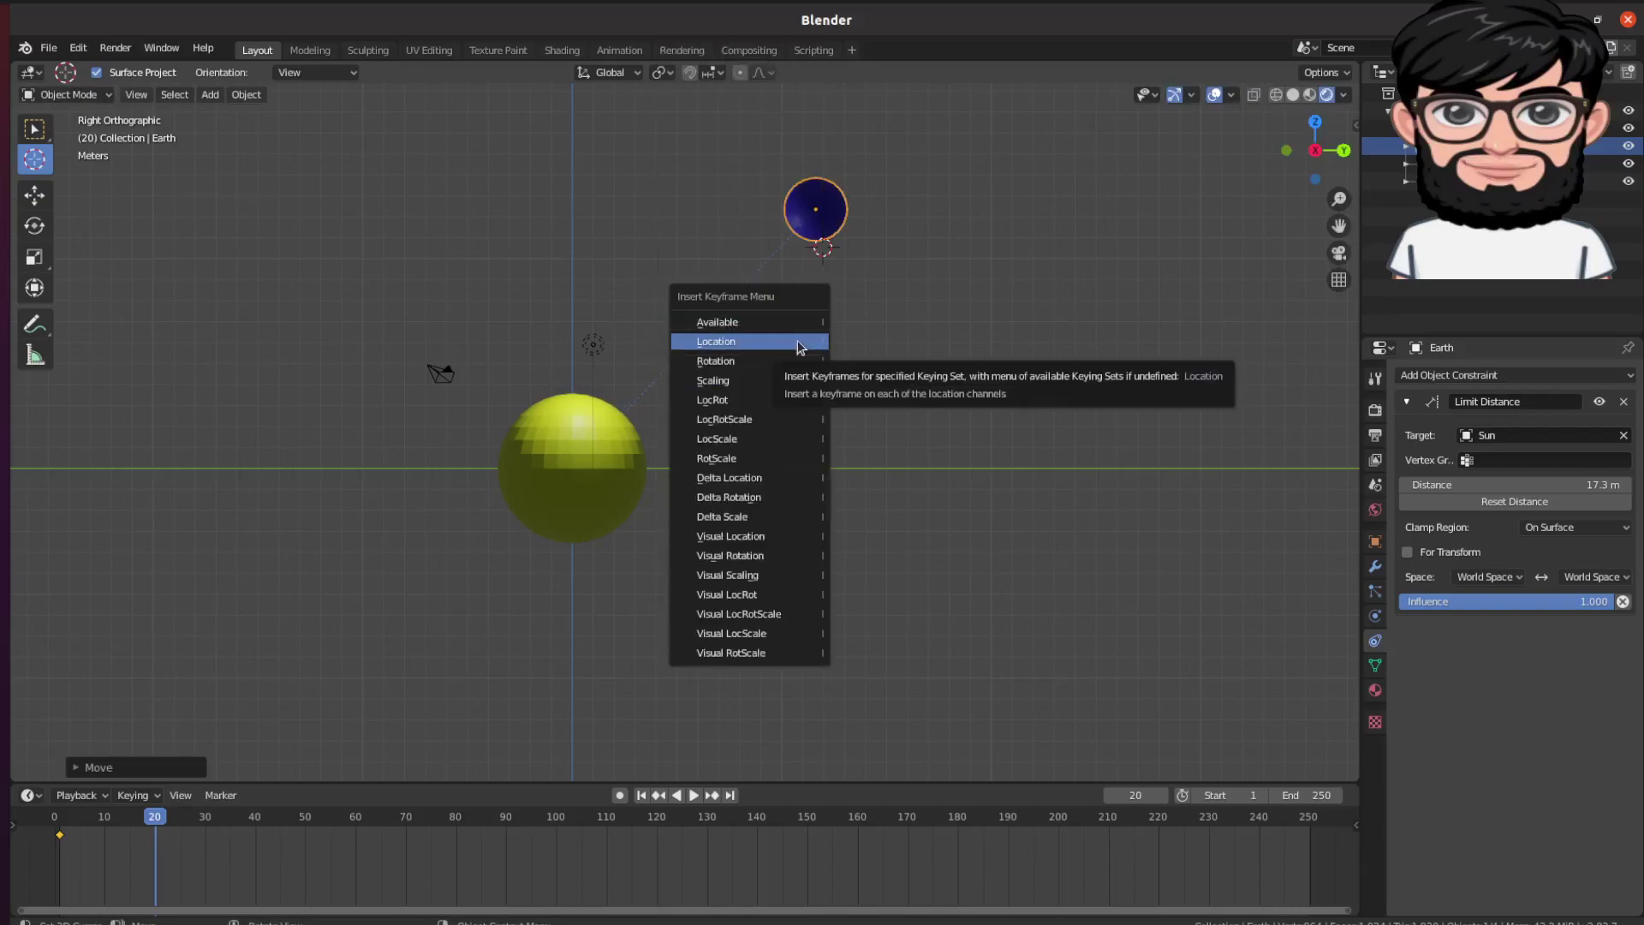
pyautogui.click(790, 346)
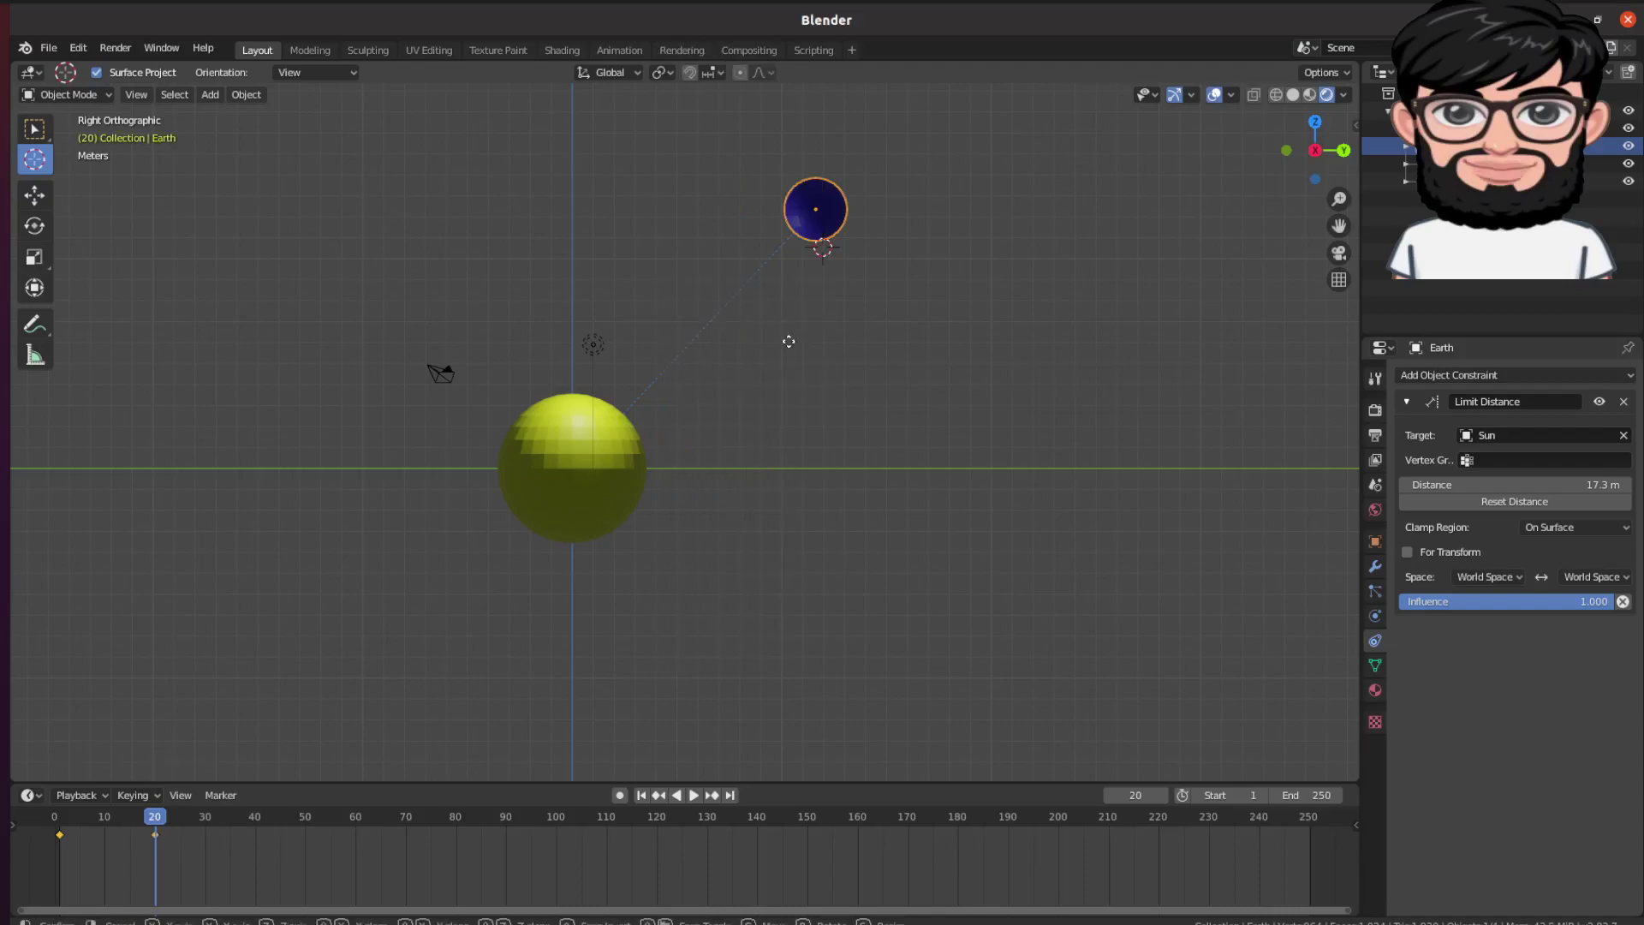
pyautogui.press('g')
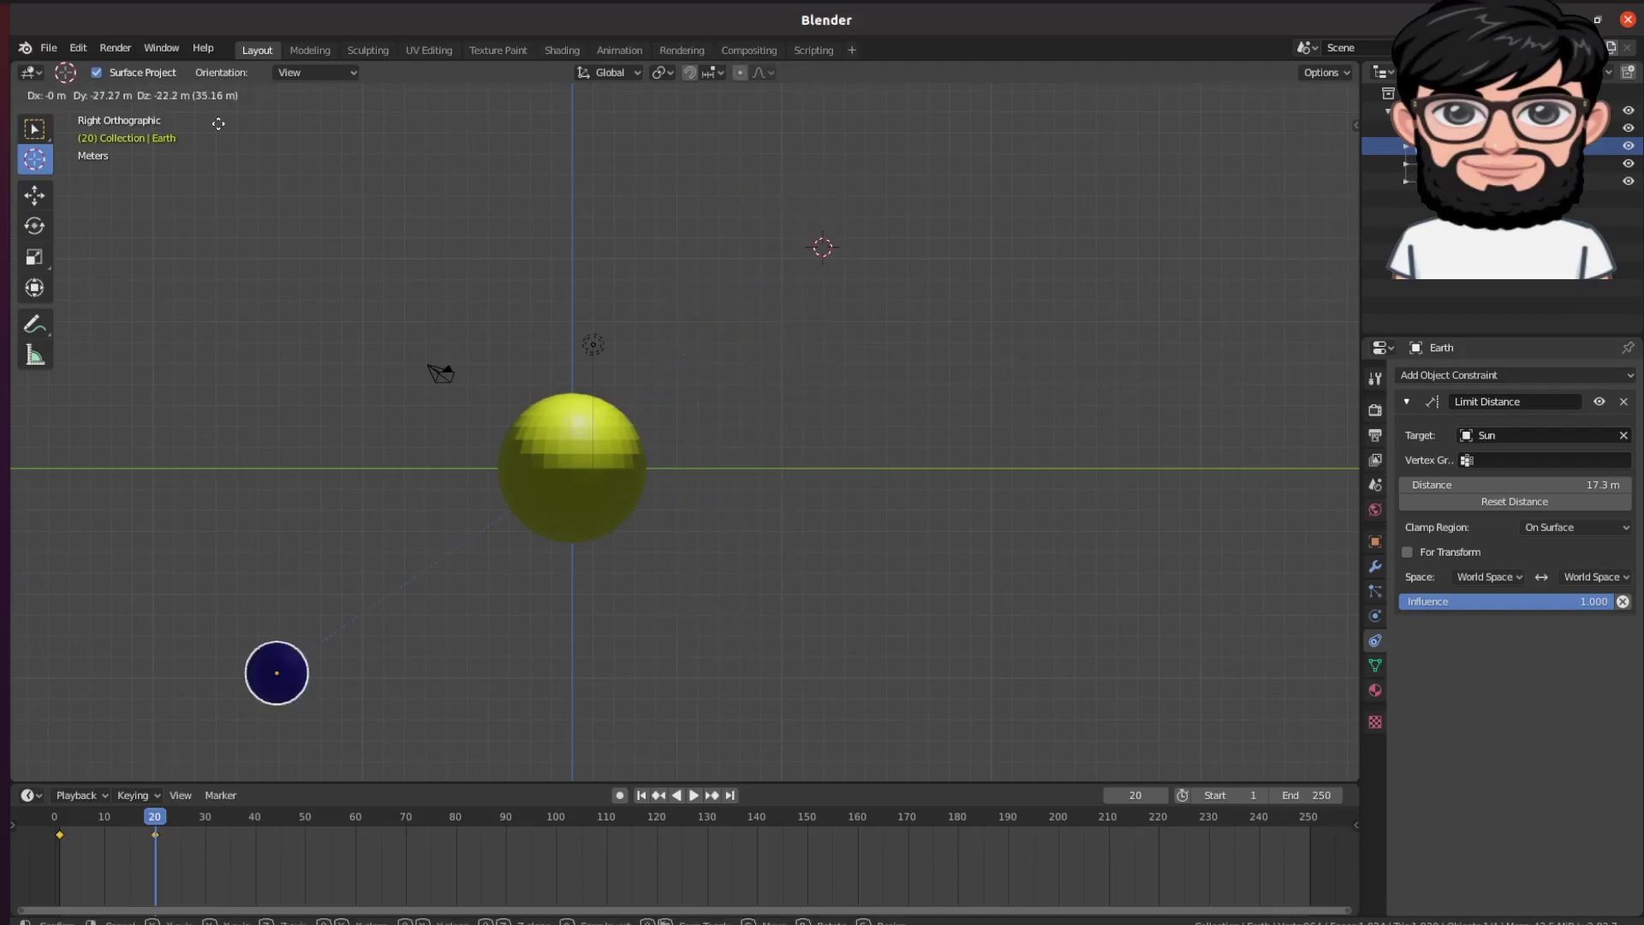
pyautogui.press('Escape')
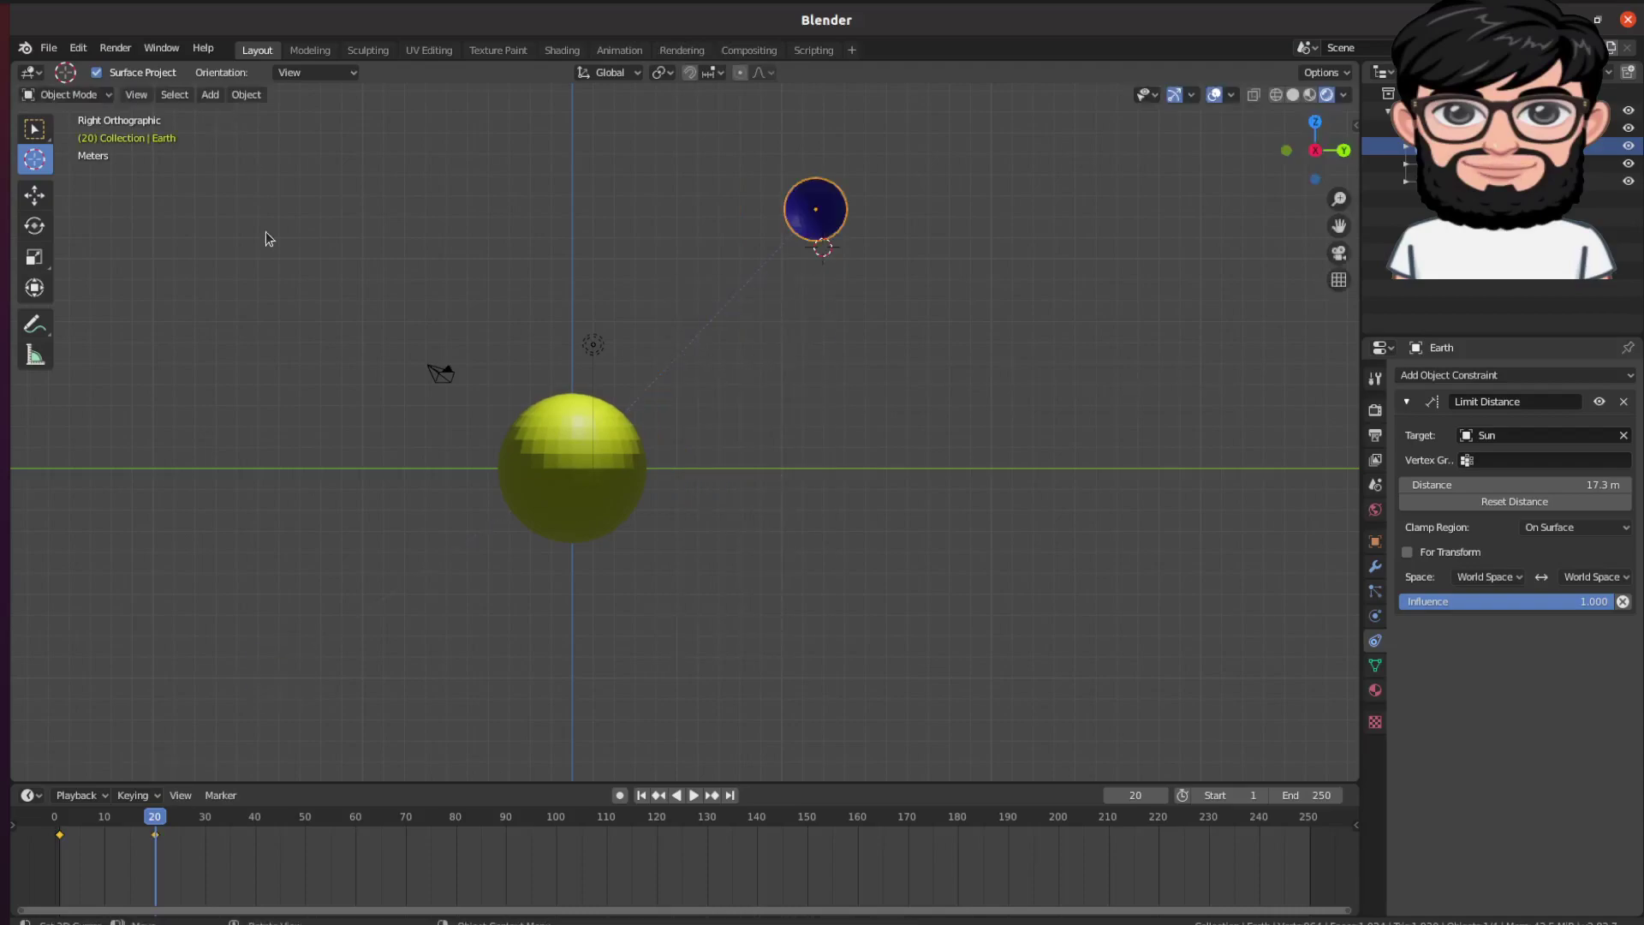
# At frame 40, place the Earth directly above the Sun and keyframe Available channels.
pyautogui.click(255, 818)
pyautogui.press('g')
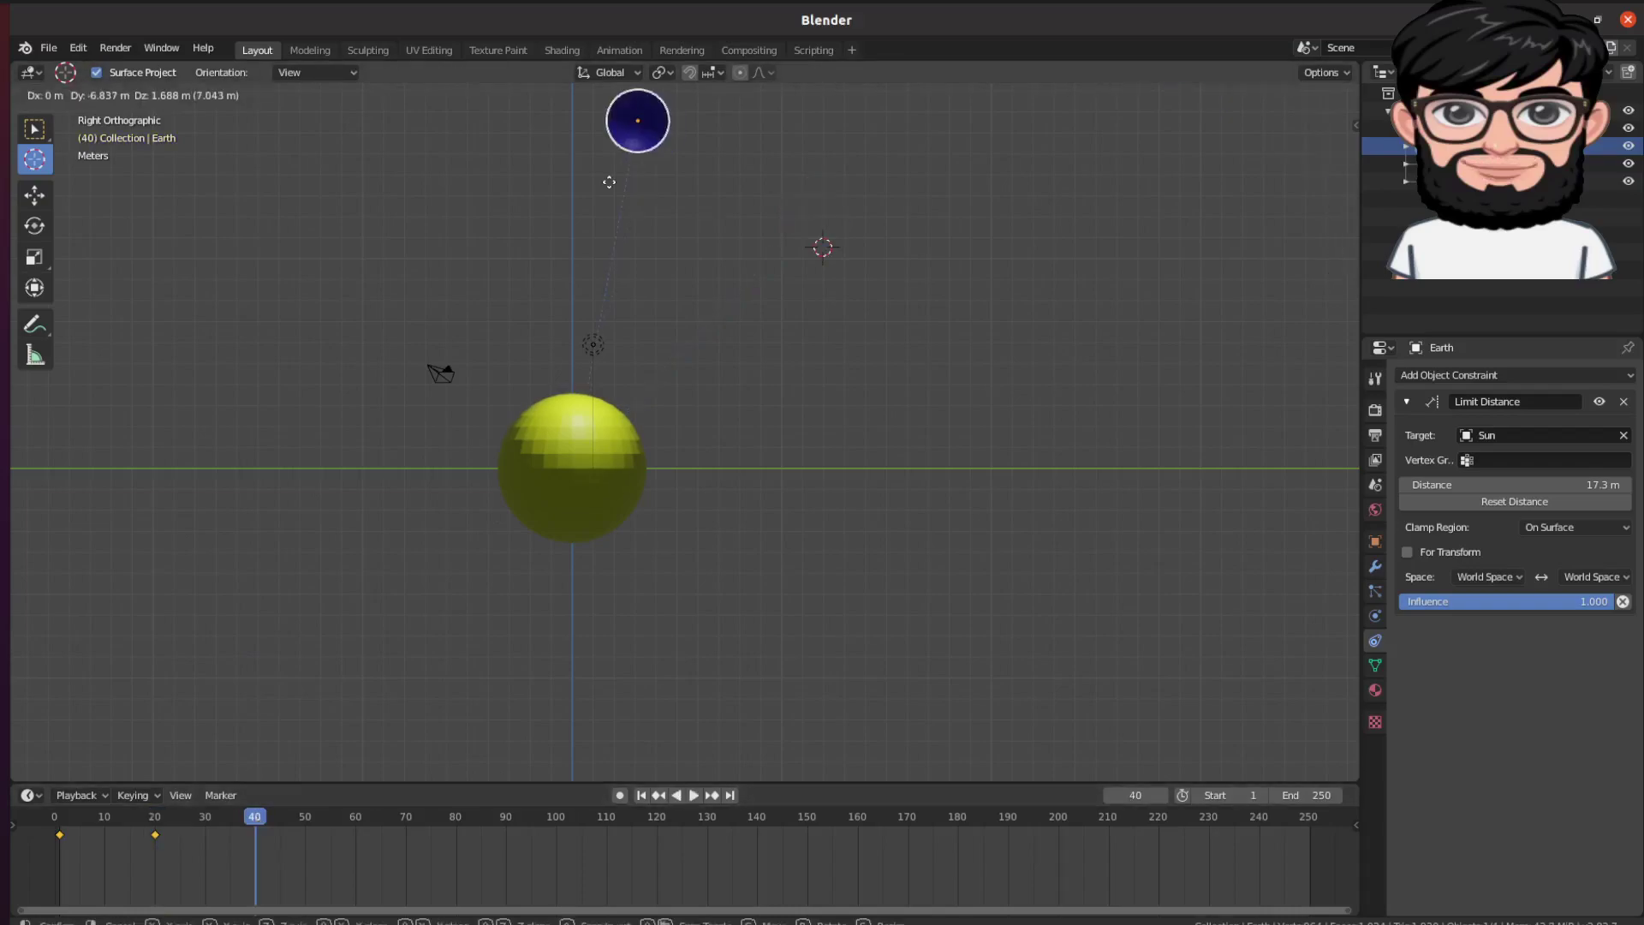
pyautogui.click(609, 168)
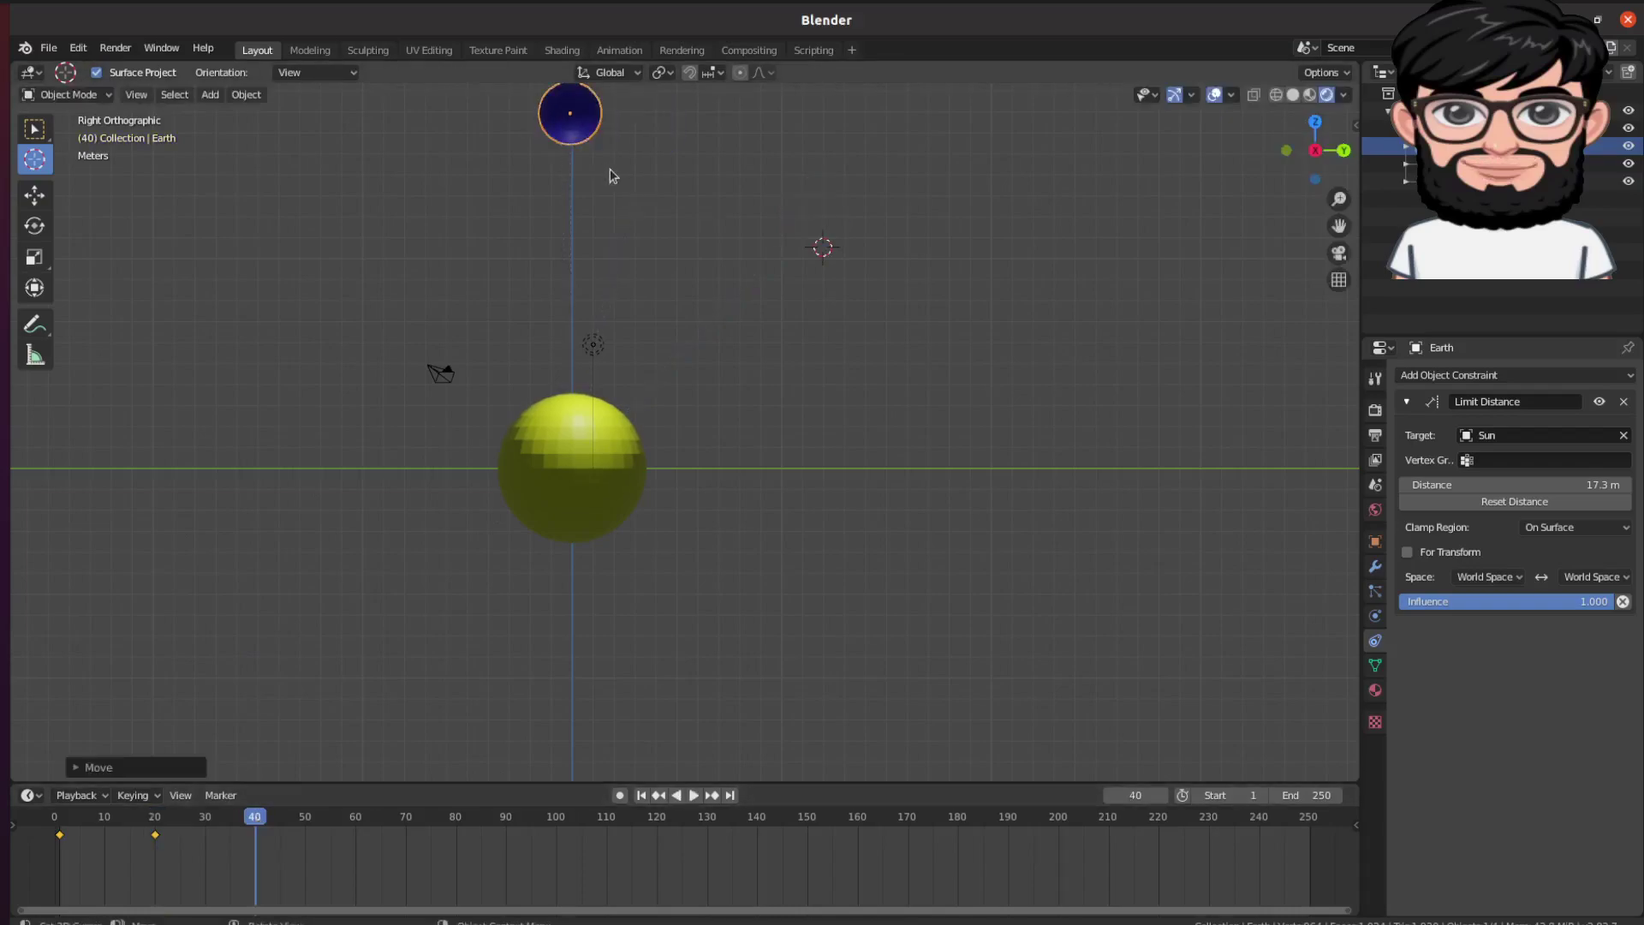
pyautogui.rightClick(526, 315)
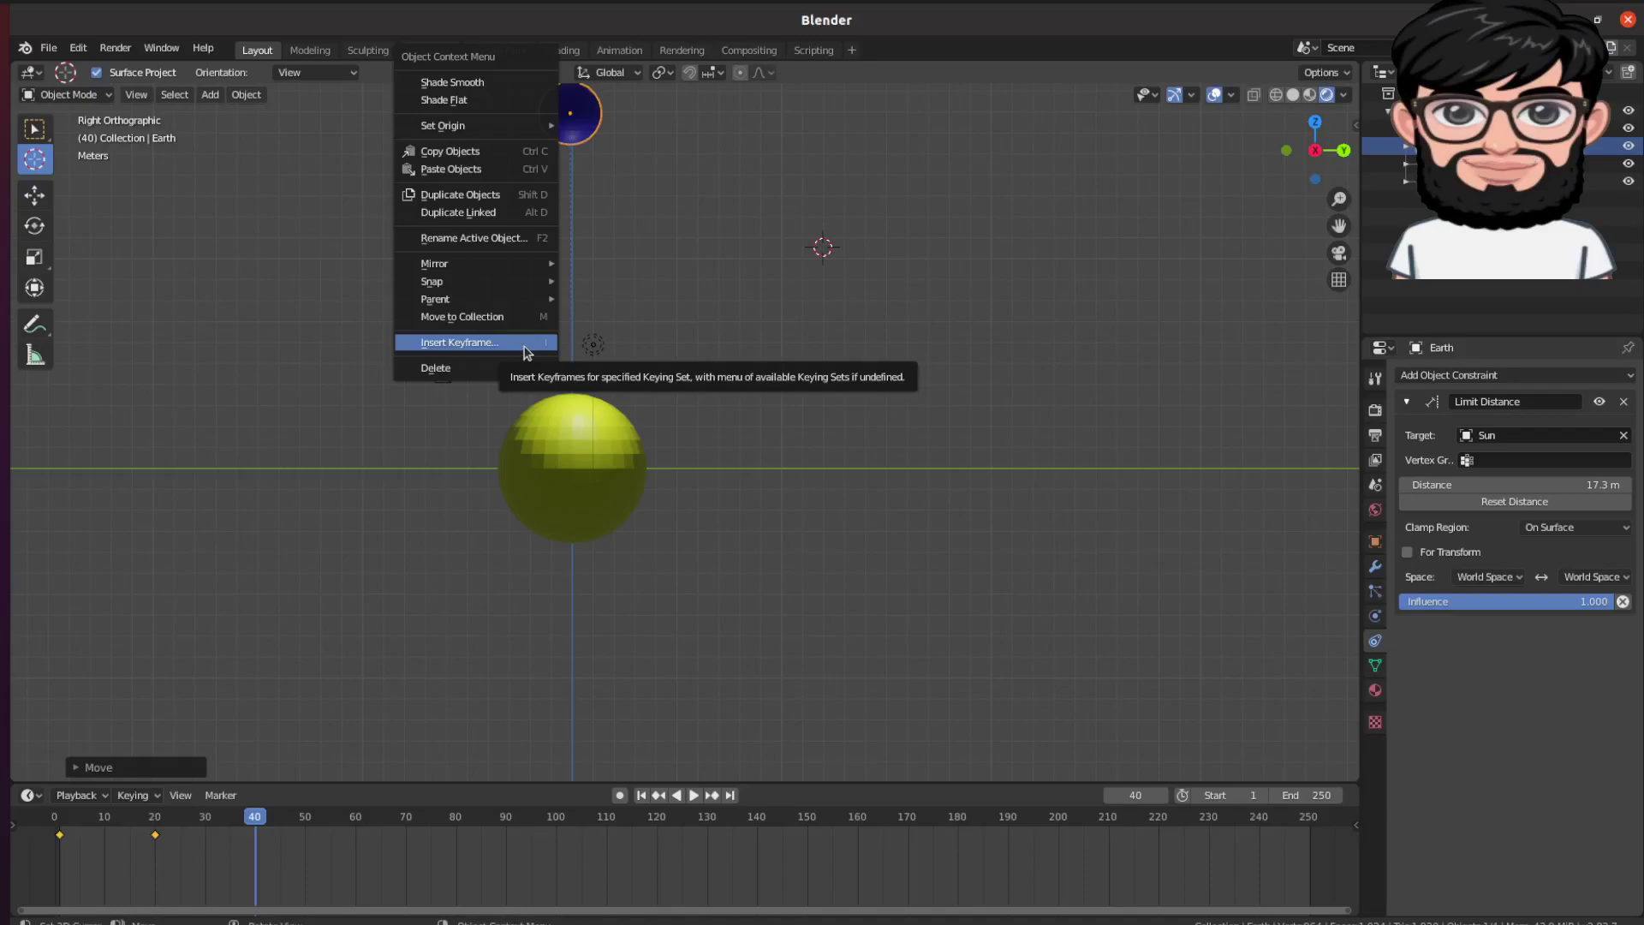
pyautogui.click(675, 314)
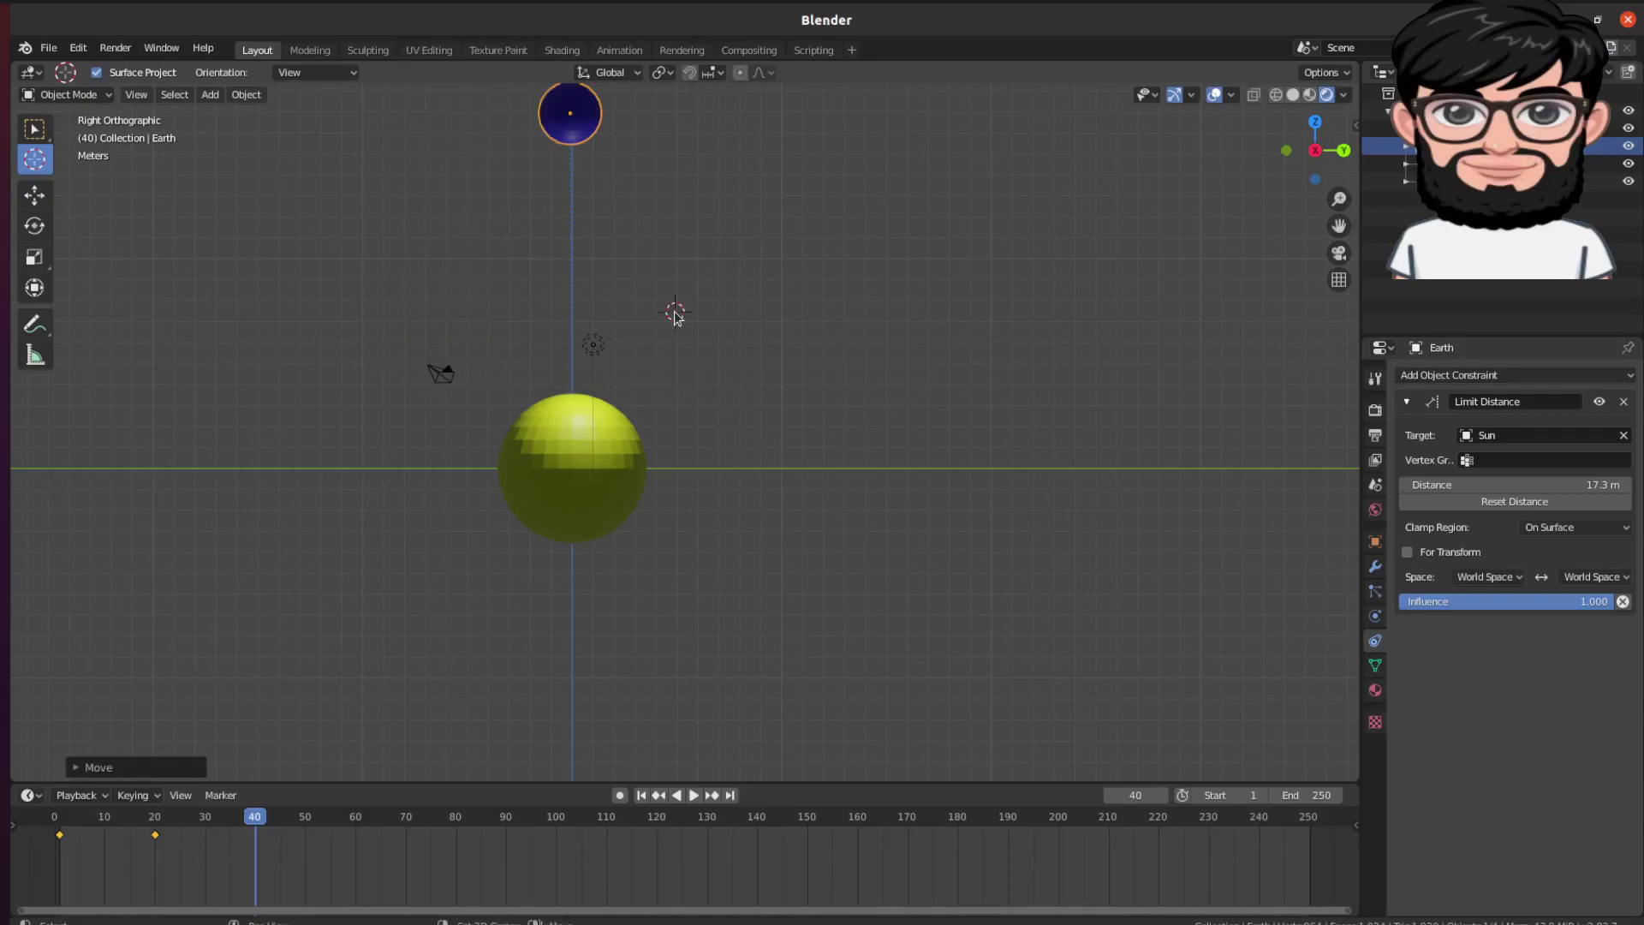
pyautogui.rightClick(572, 128)
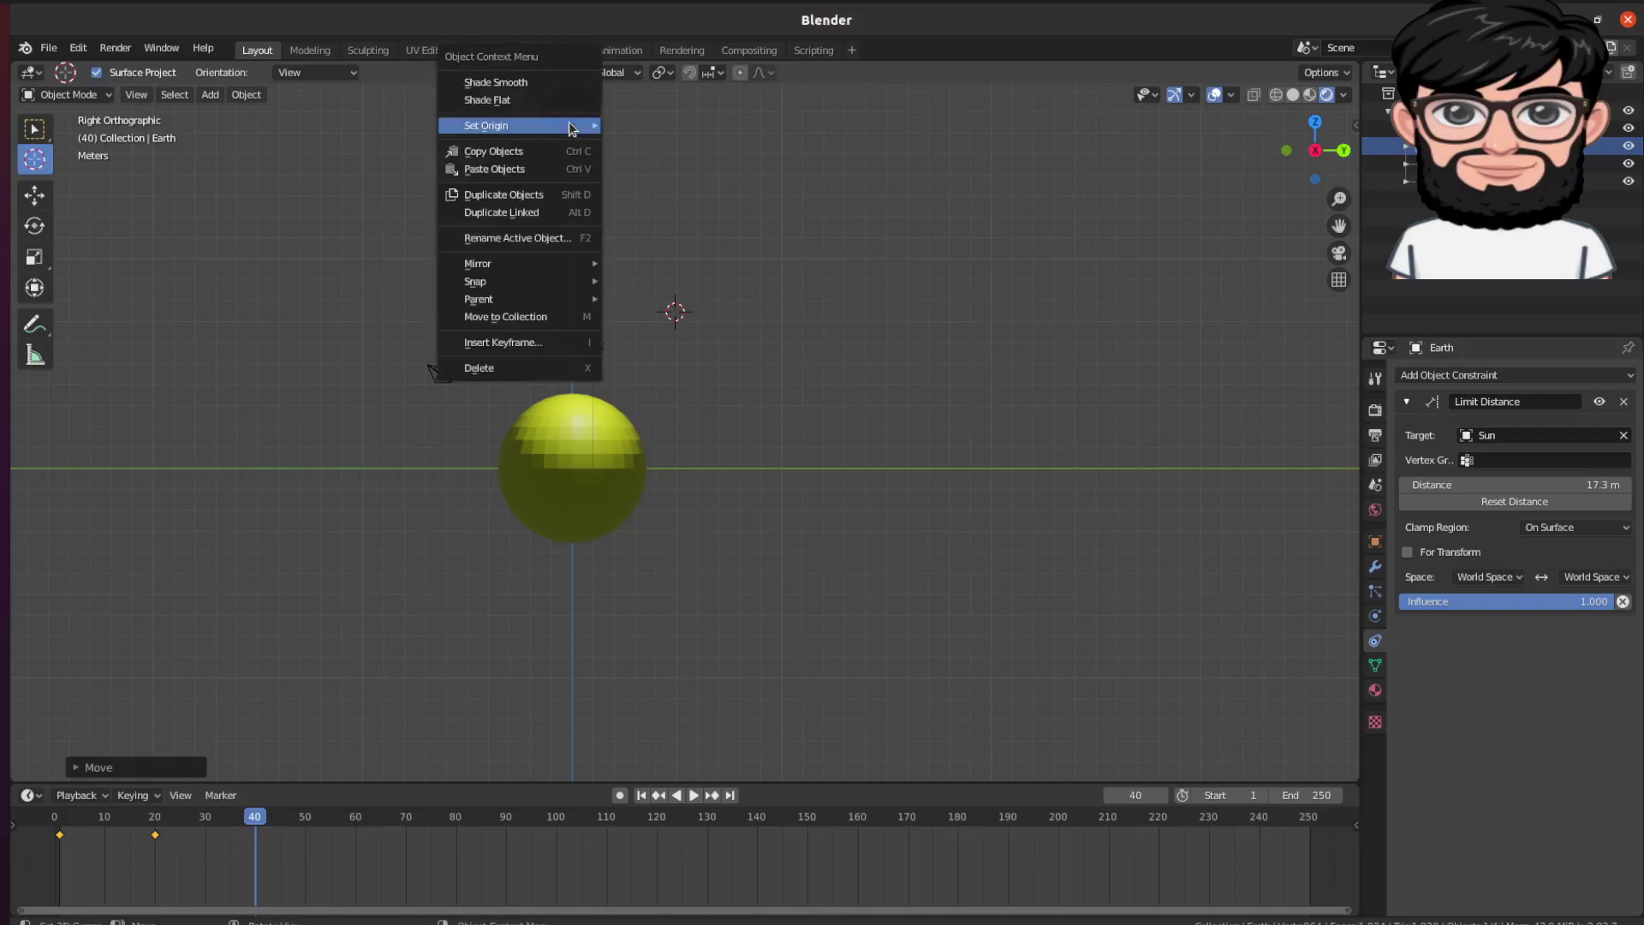
pyautogui.click(558, 339)
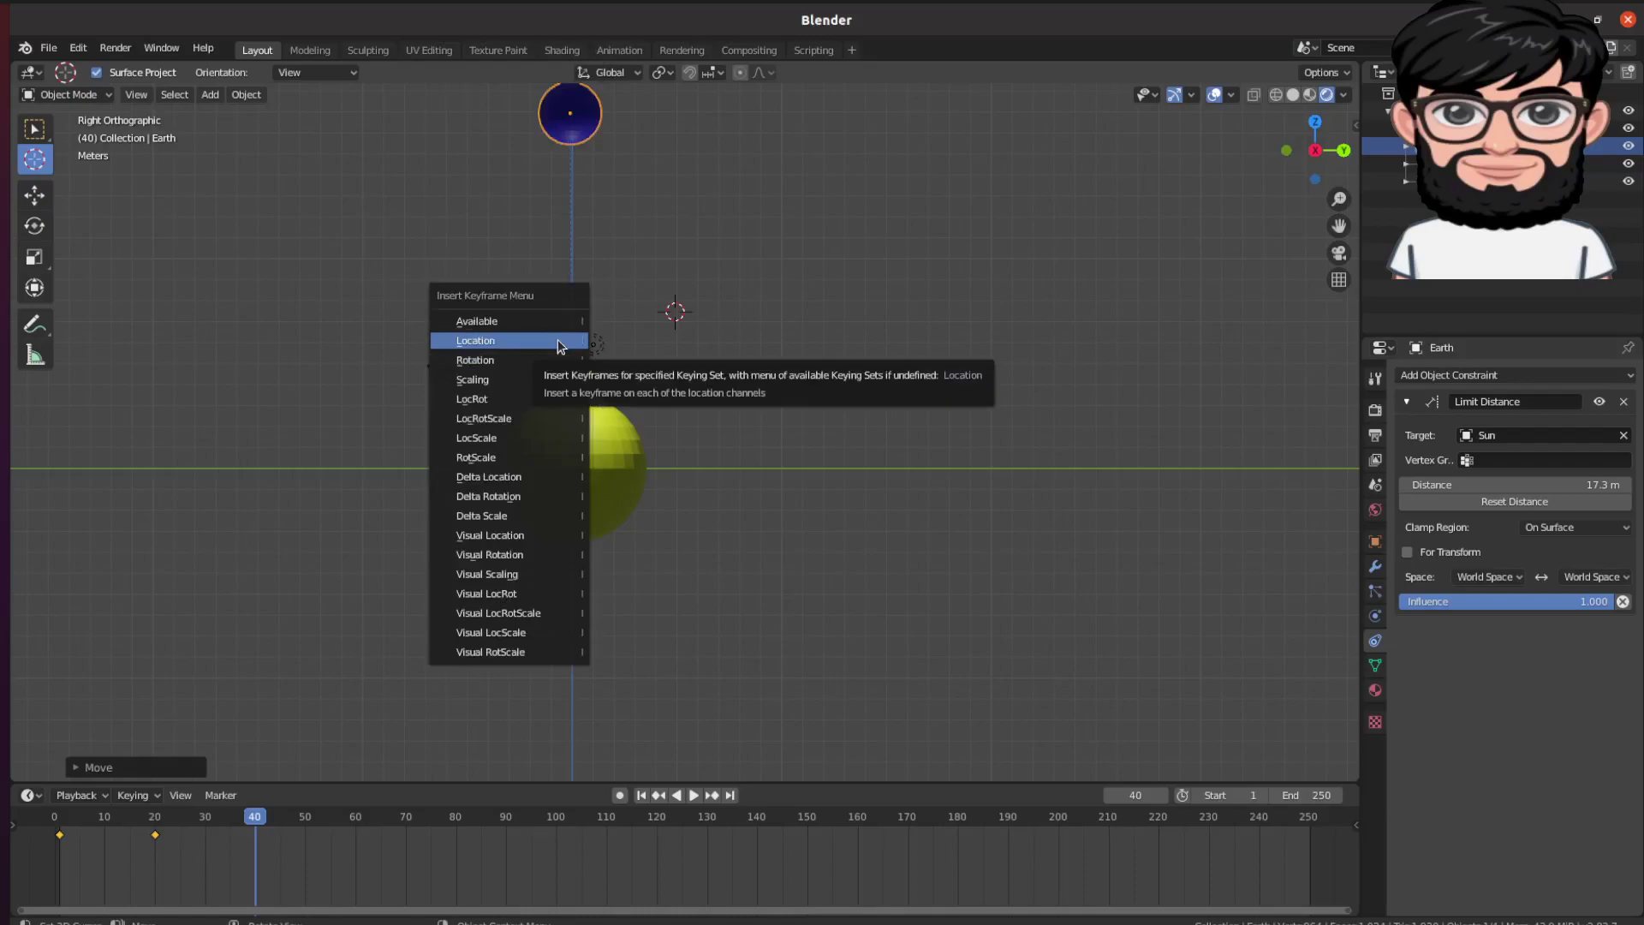
pyautogui.click(558, 322)
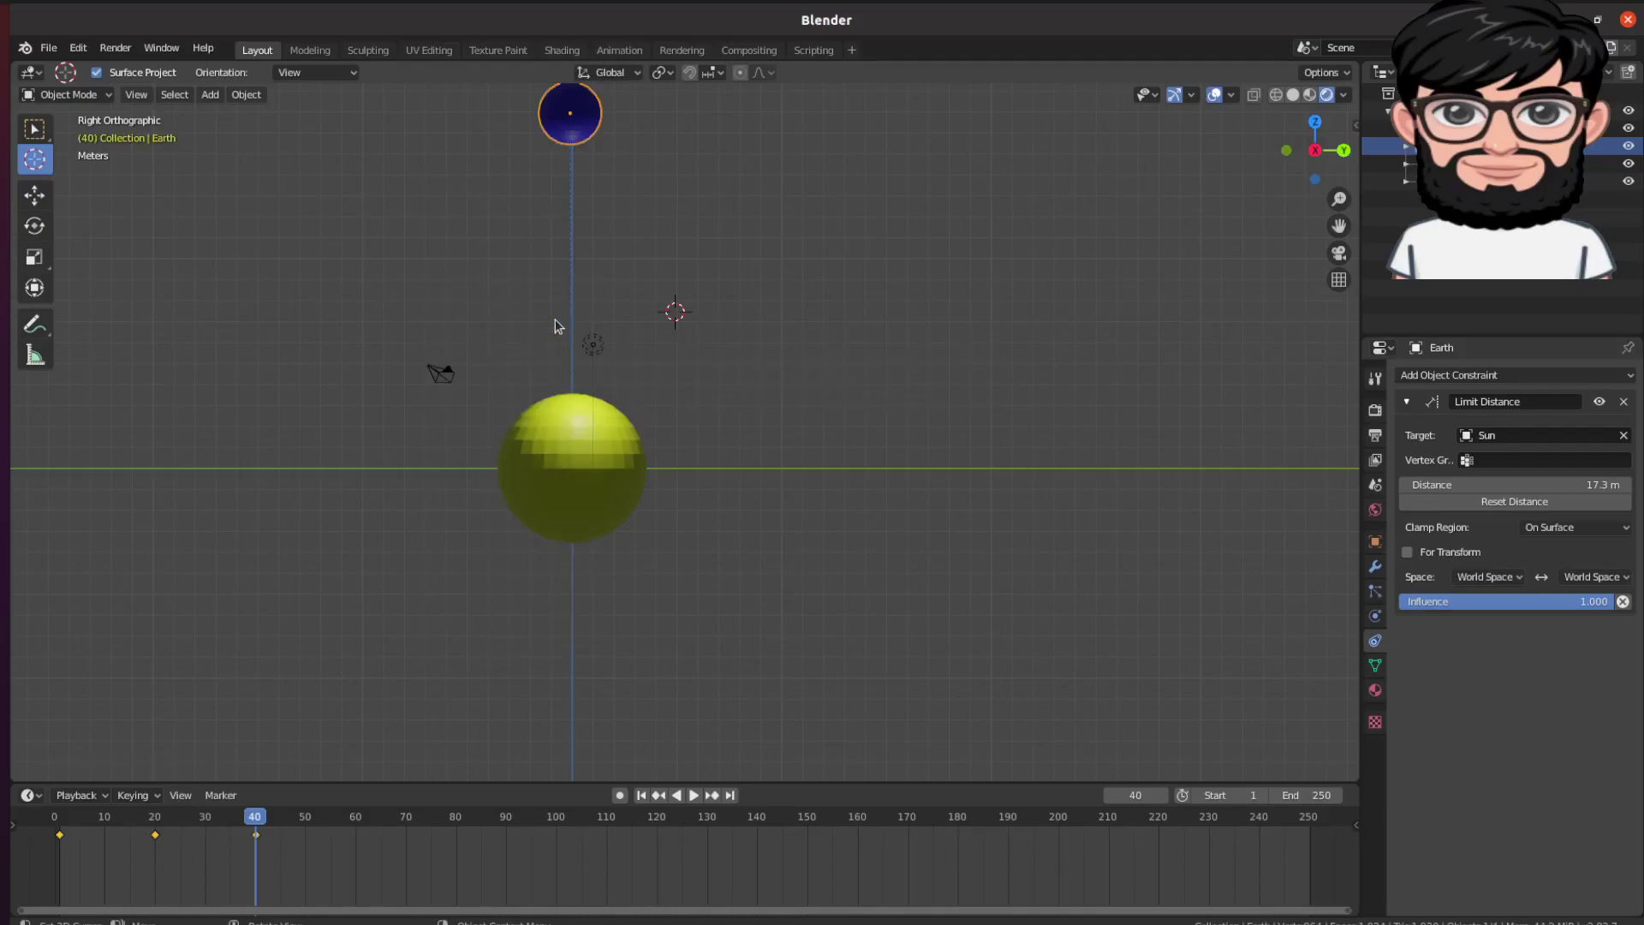
# At frame 60, place the Earth up-left of the Sun and keyframe Available channels.
pyautogui.click(356, 818)
pyautogui.press('g')
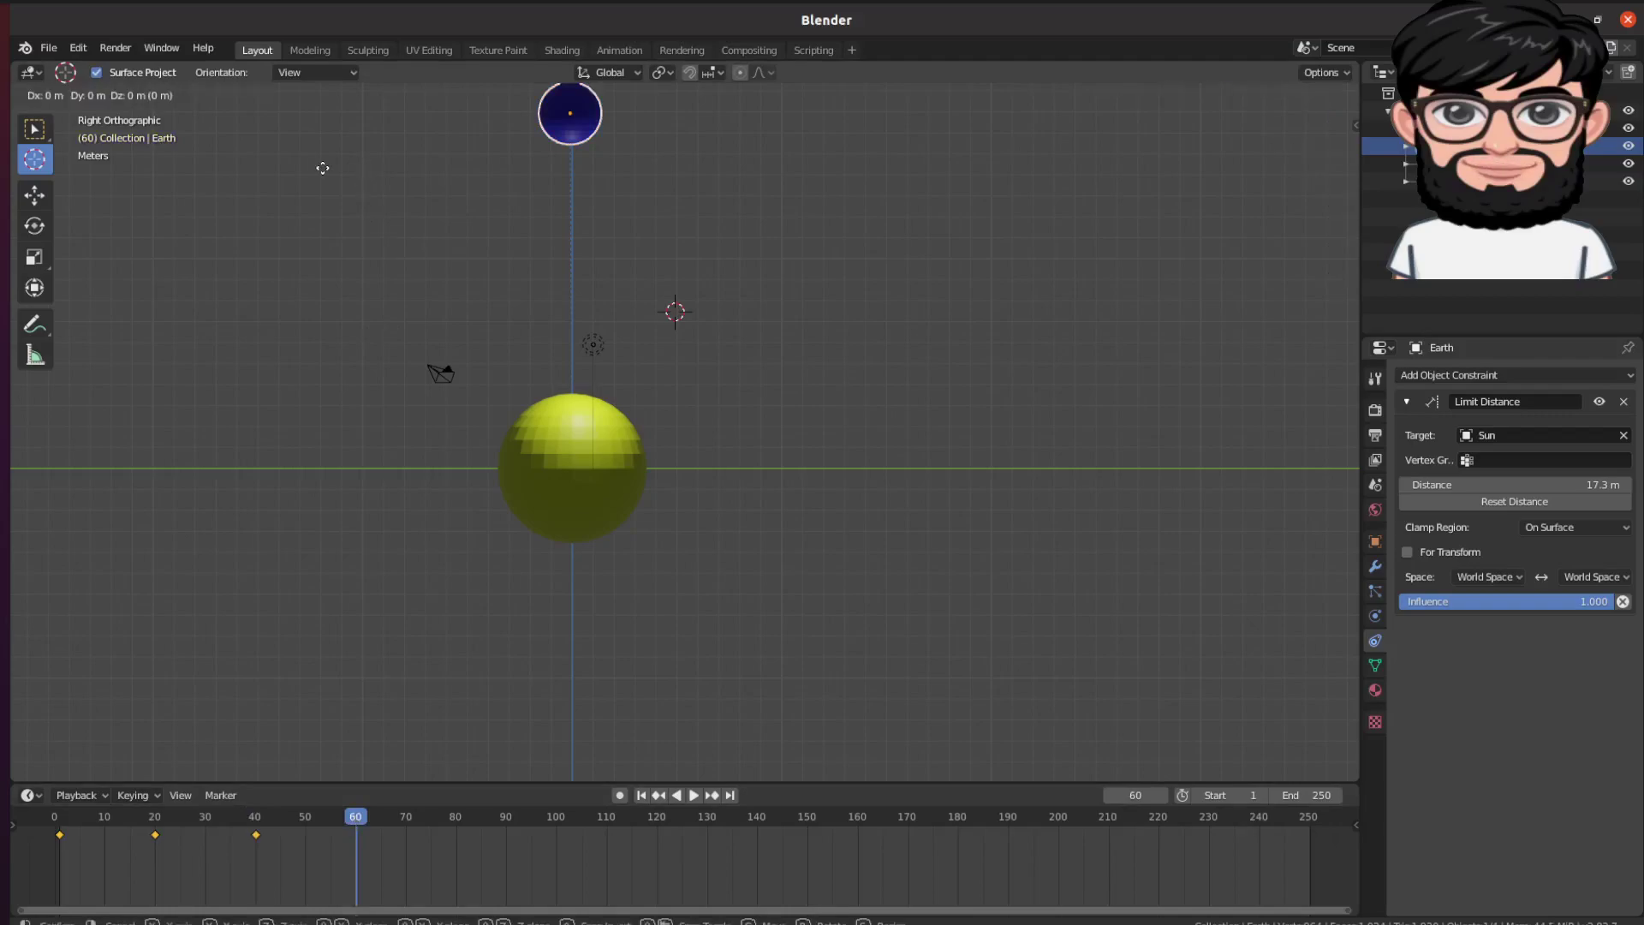
pyautogui.click(157, 238)
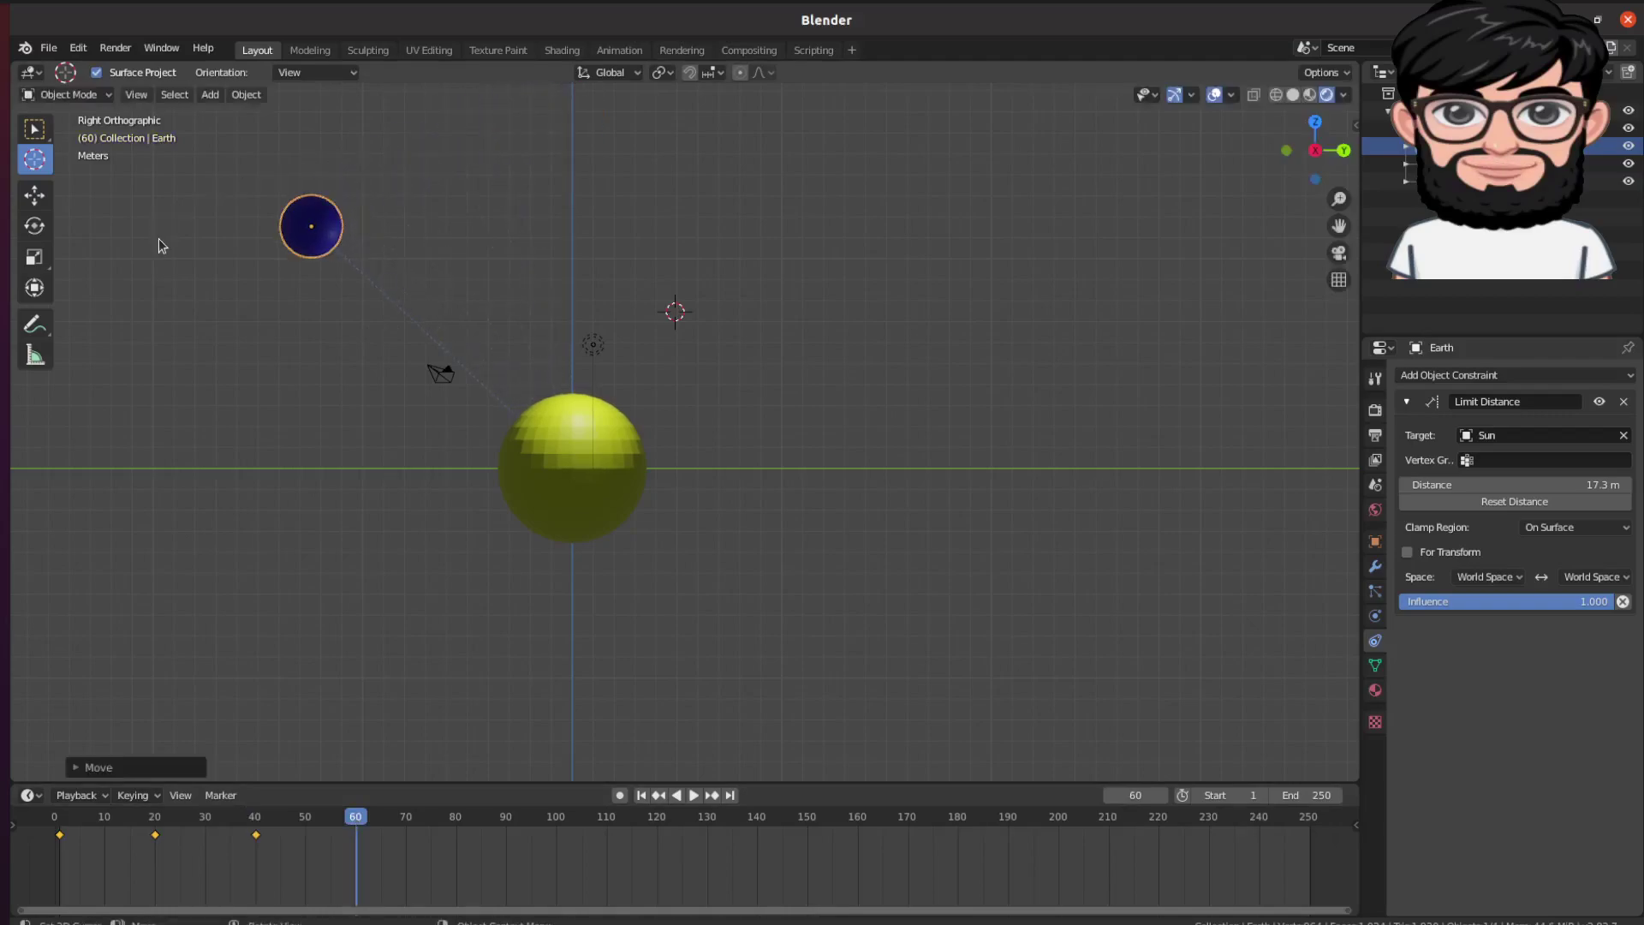
pyautogui.press('i')
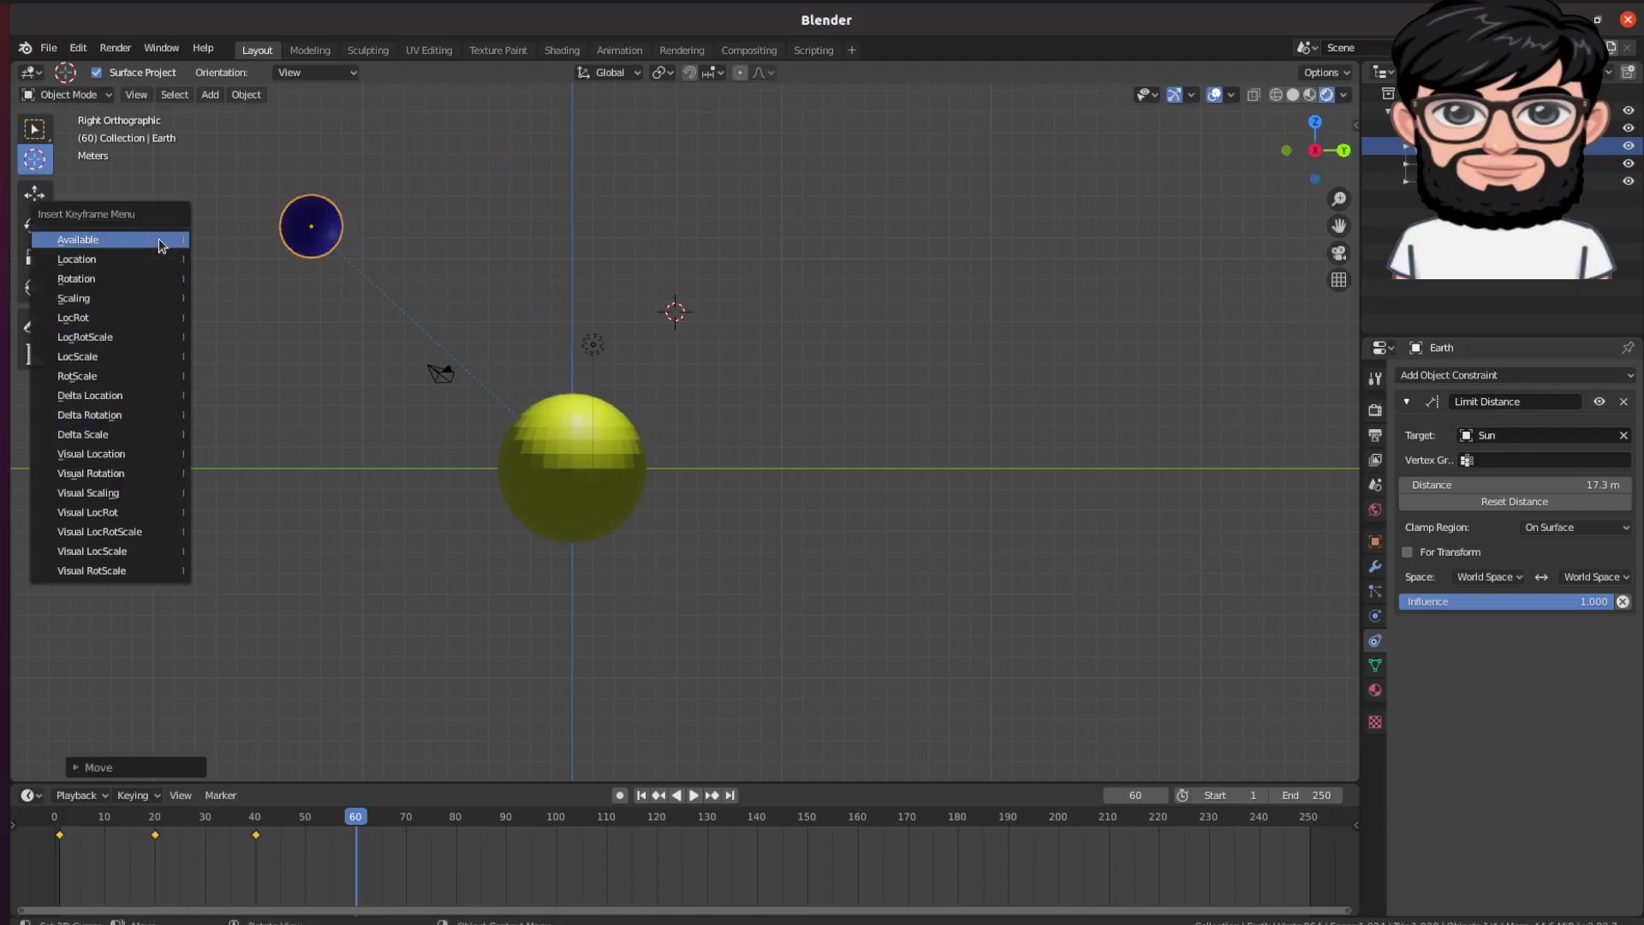
pyautogui.click(160, 246)
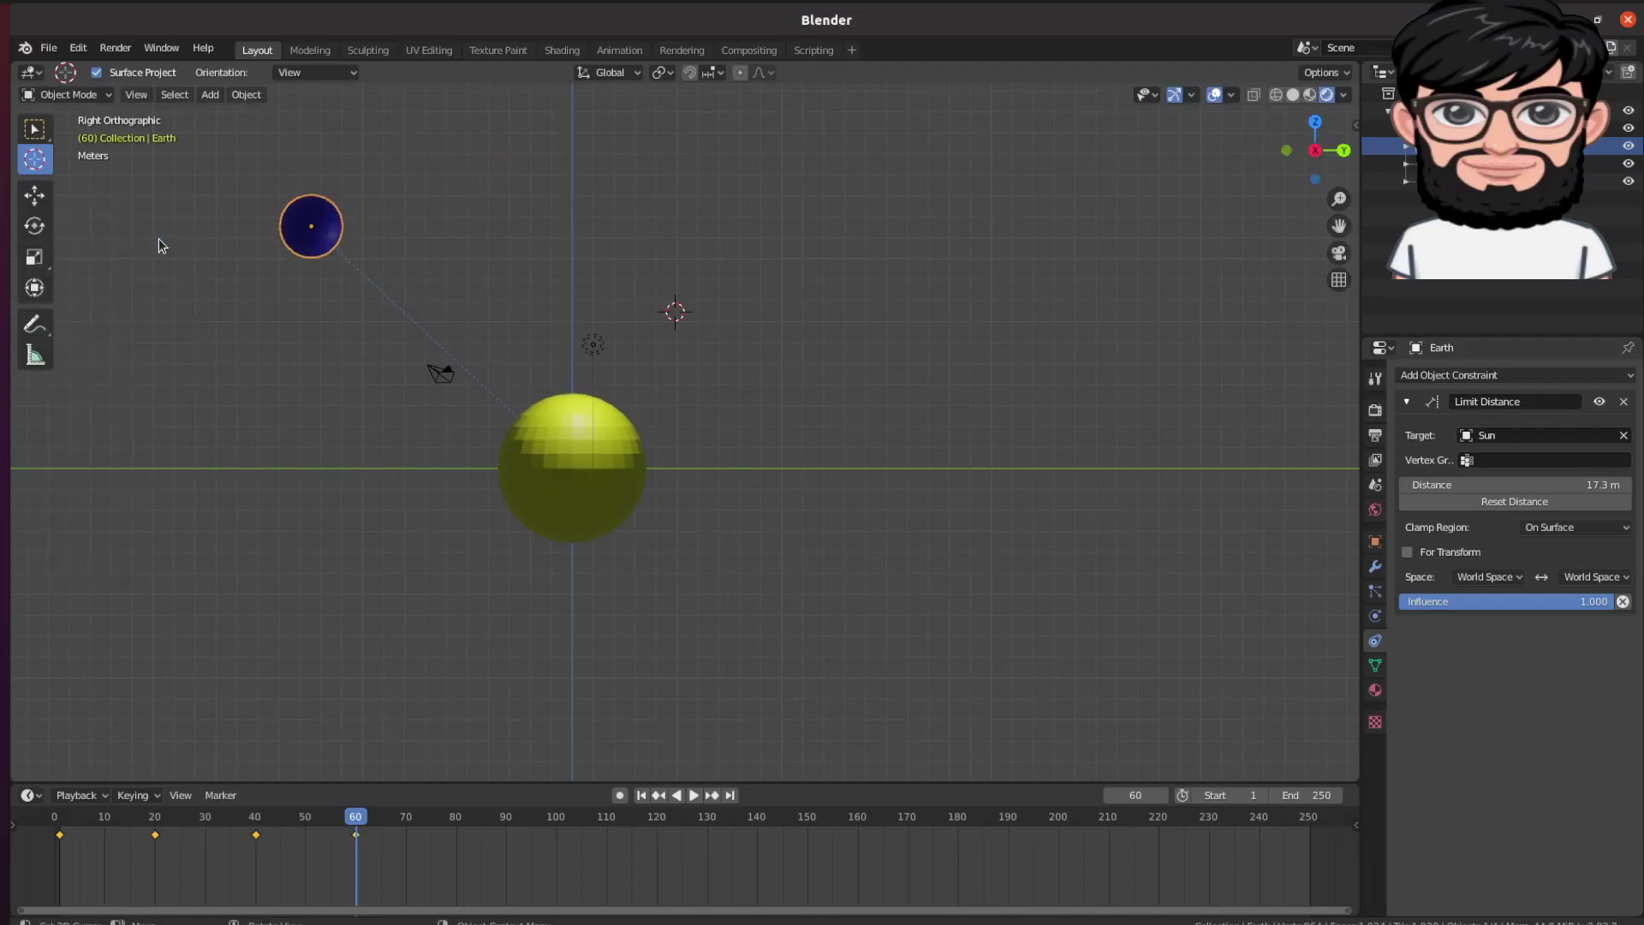
pyautogui.press('g')
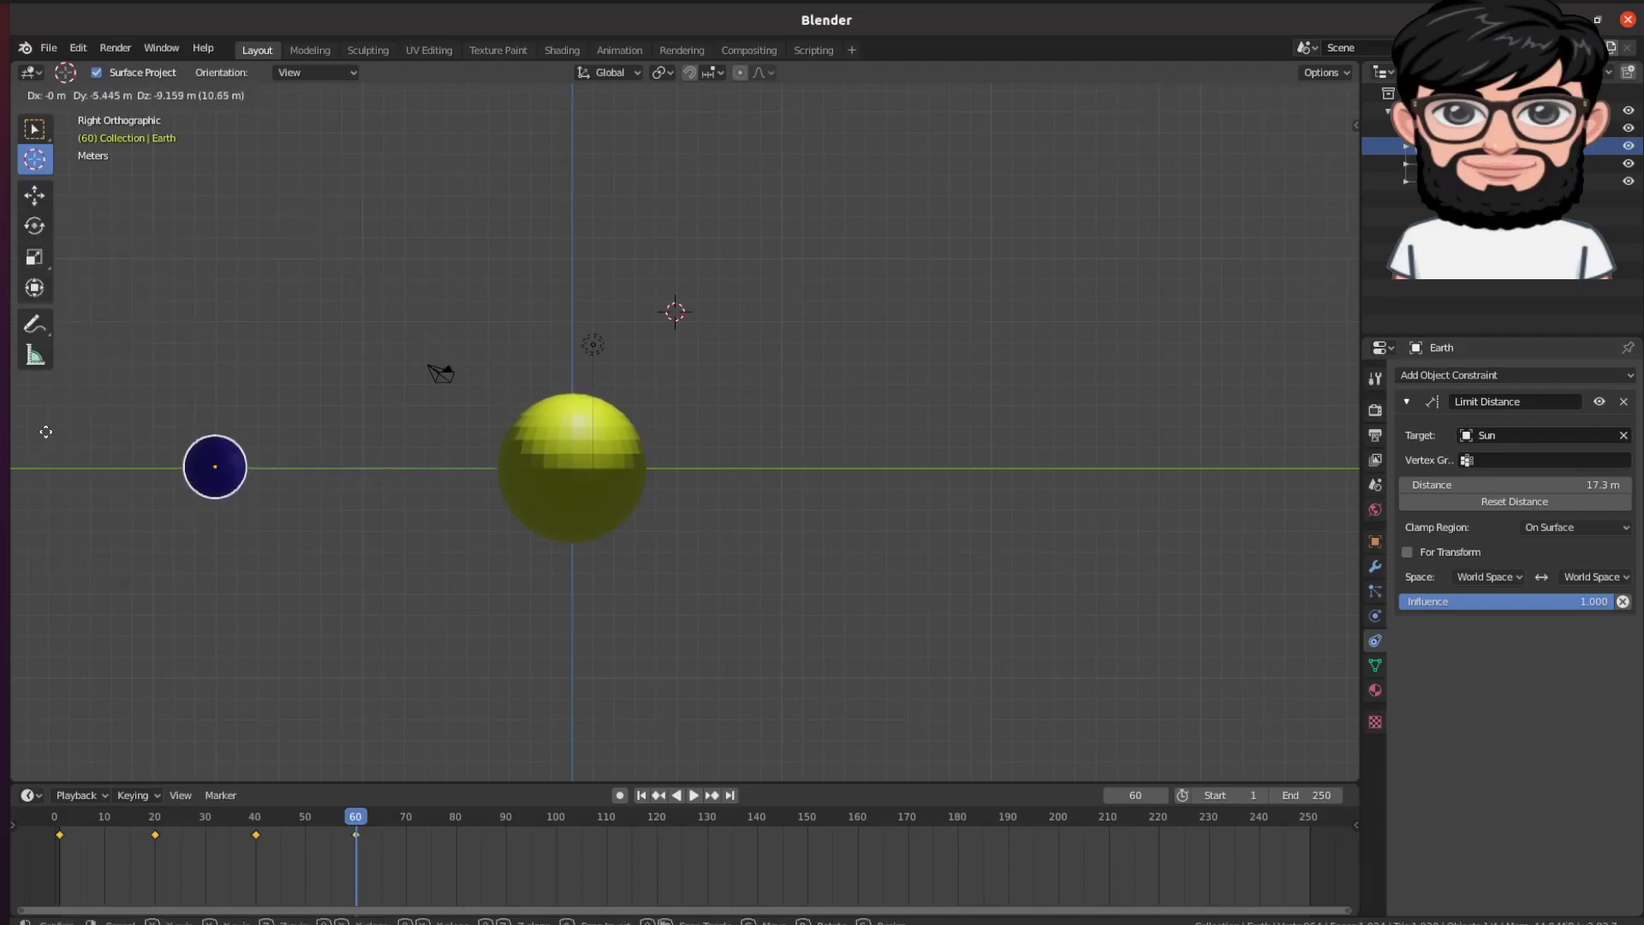
pyautogui.press('Escape')
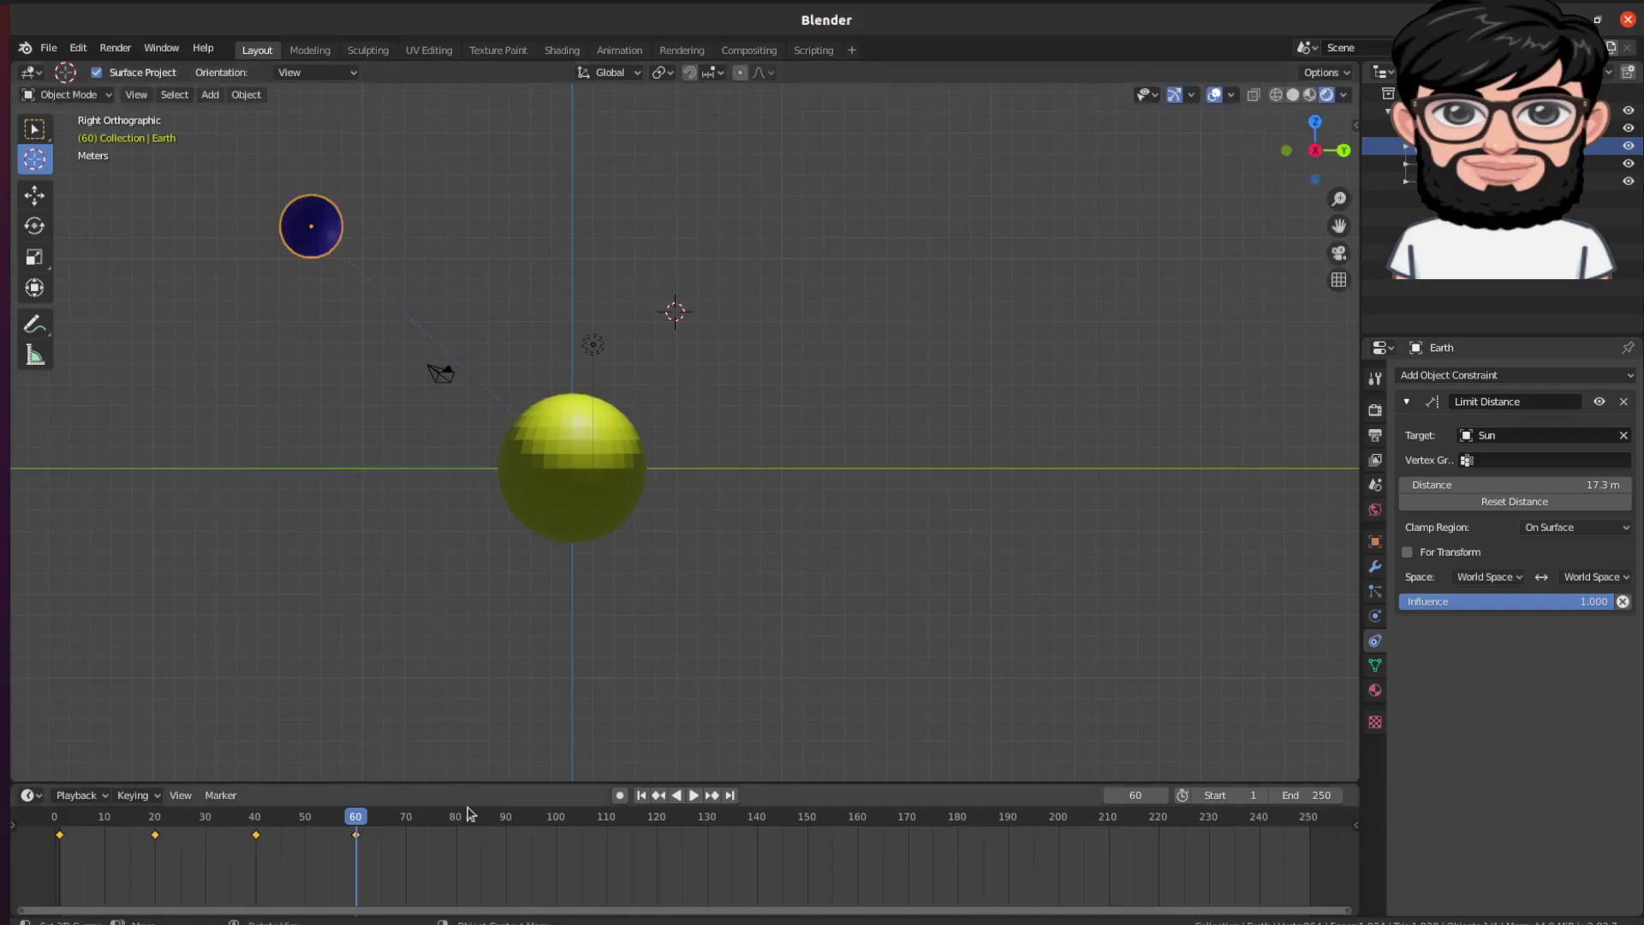
# Around frame 80, keyframe the Earth level with the Sun on its left.
pyautogui.click(455, 819)
pyautogui.press('g')
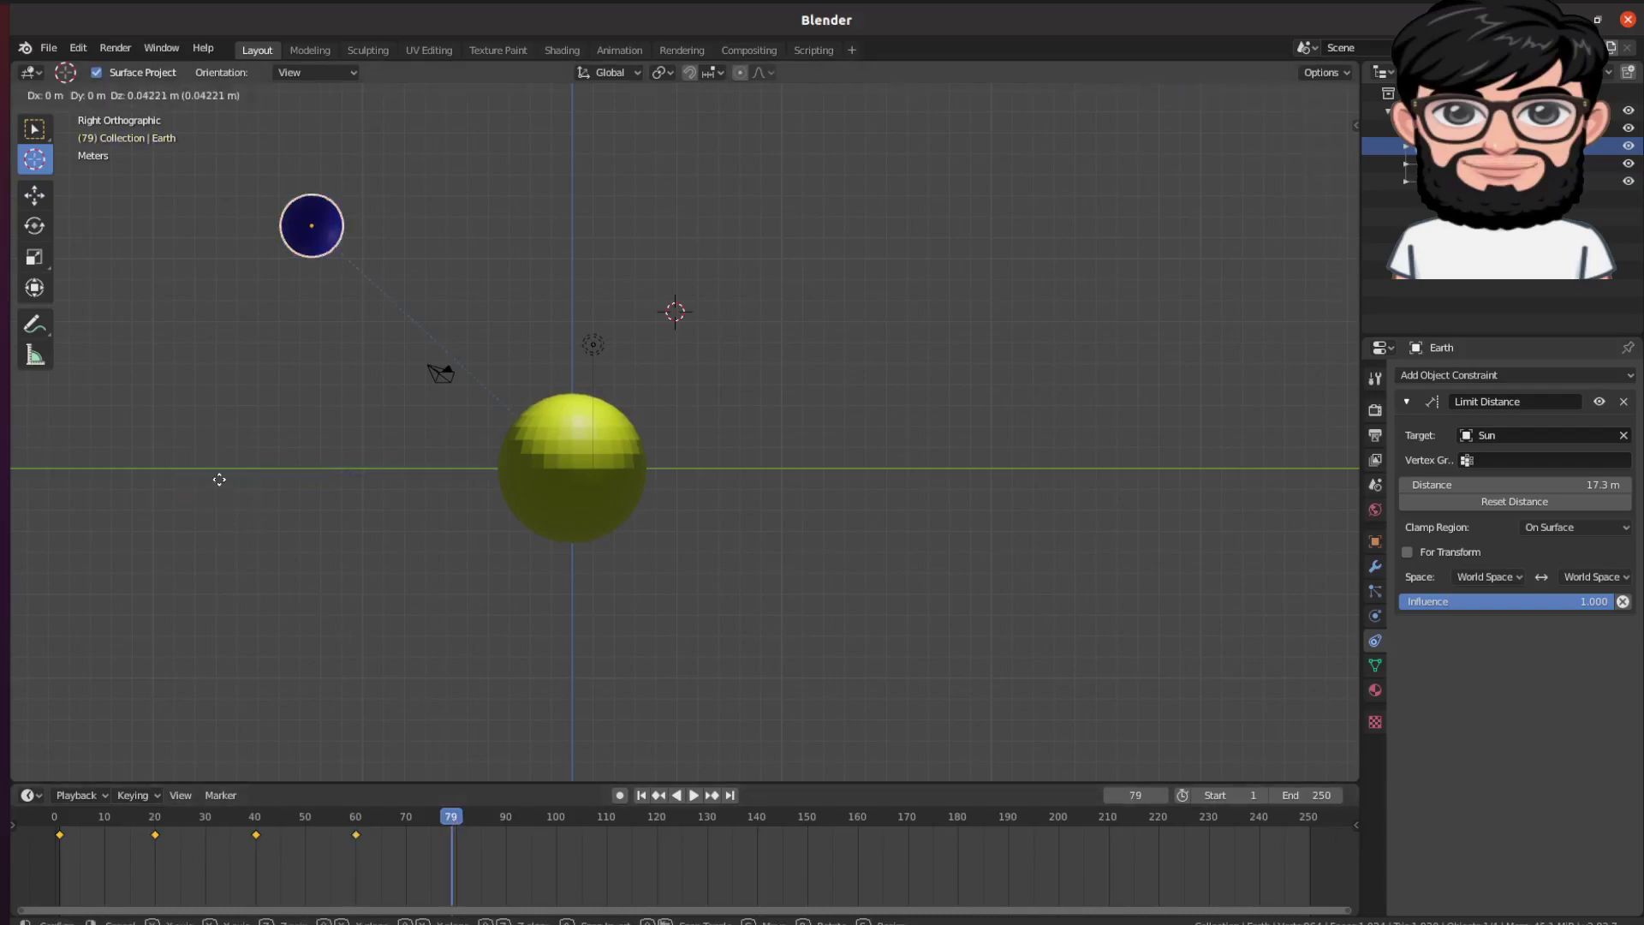
pyautogui.click(136, 678)
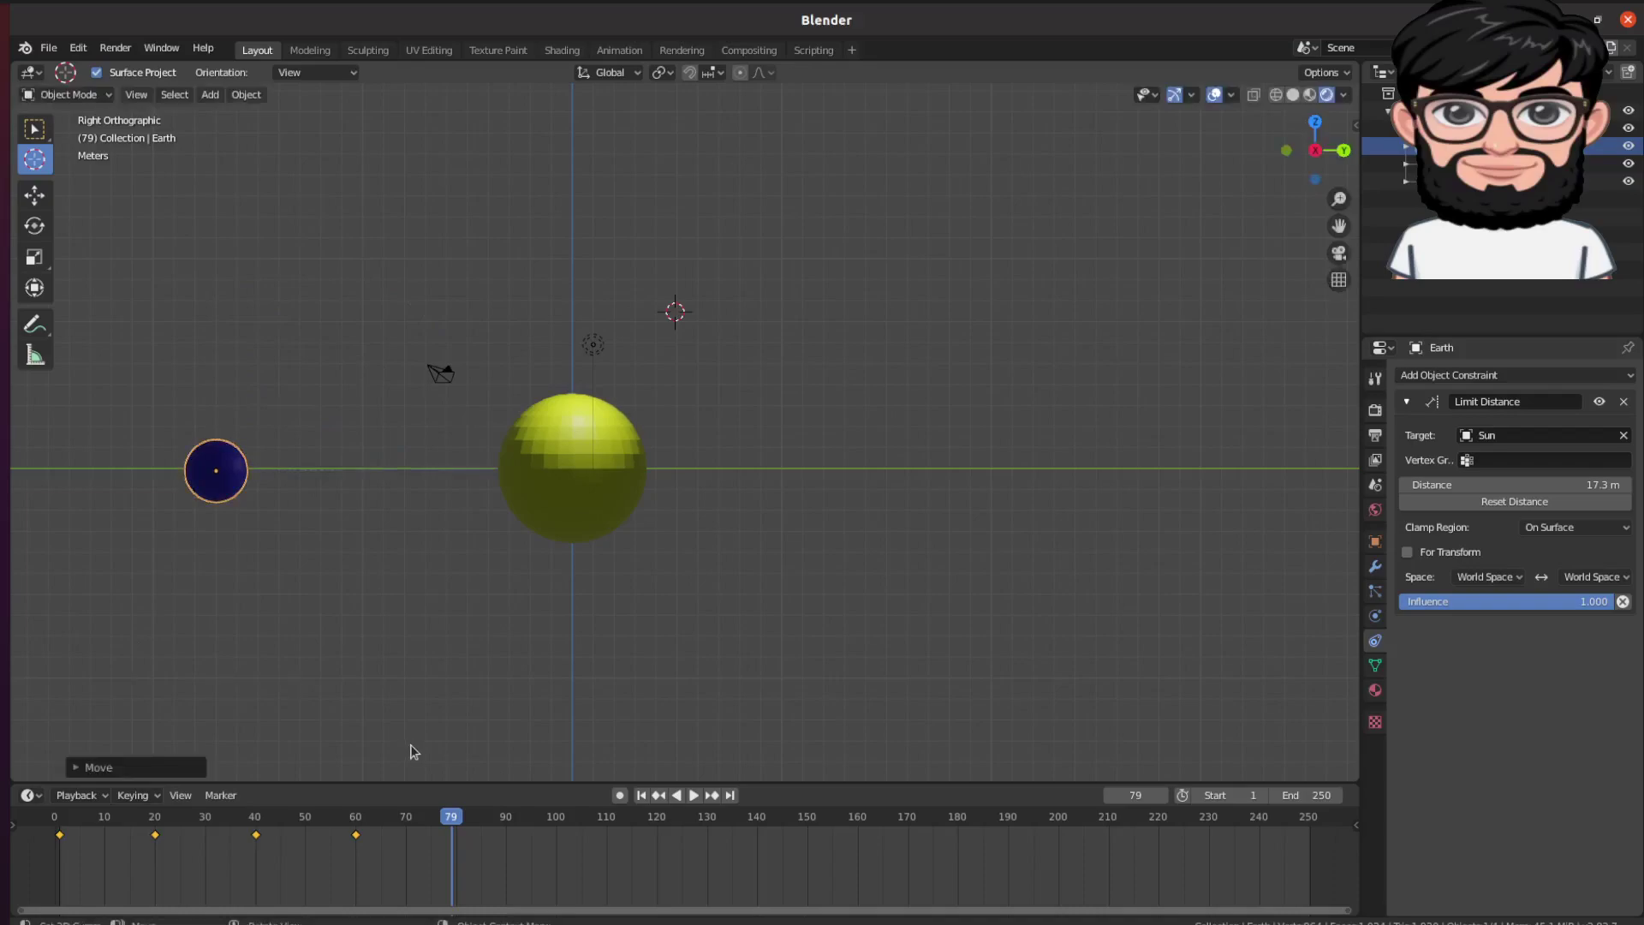
pyautogui.press('i')
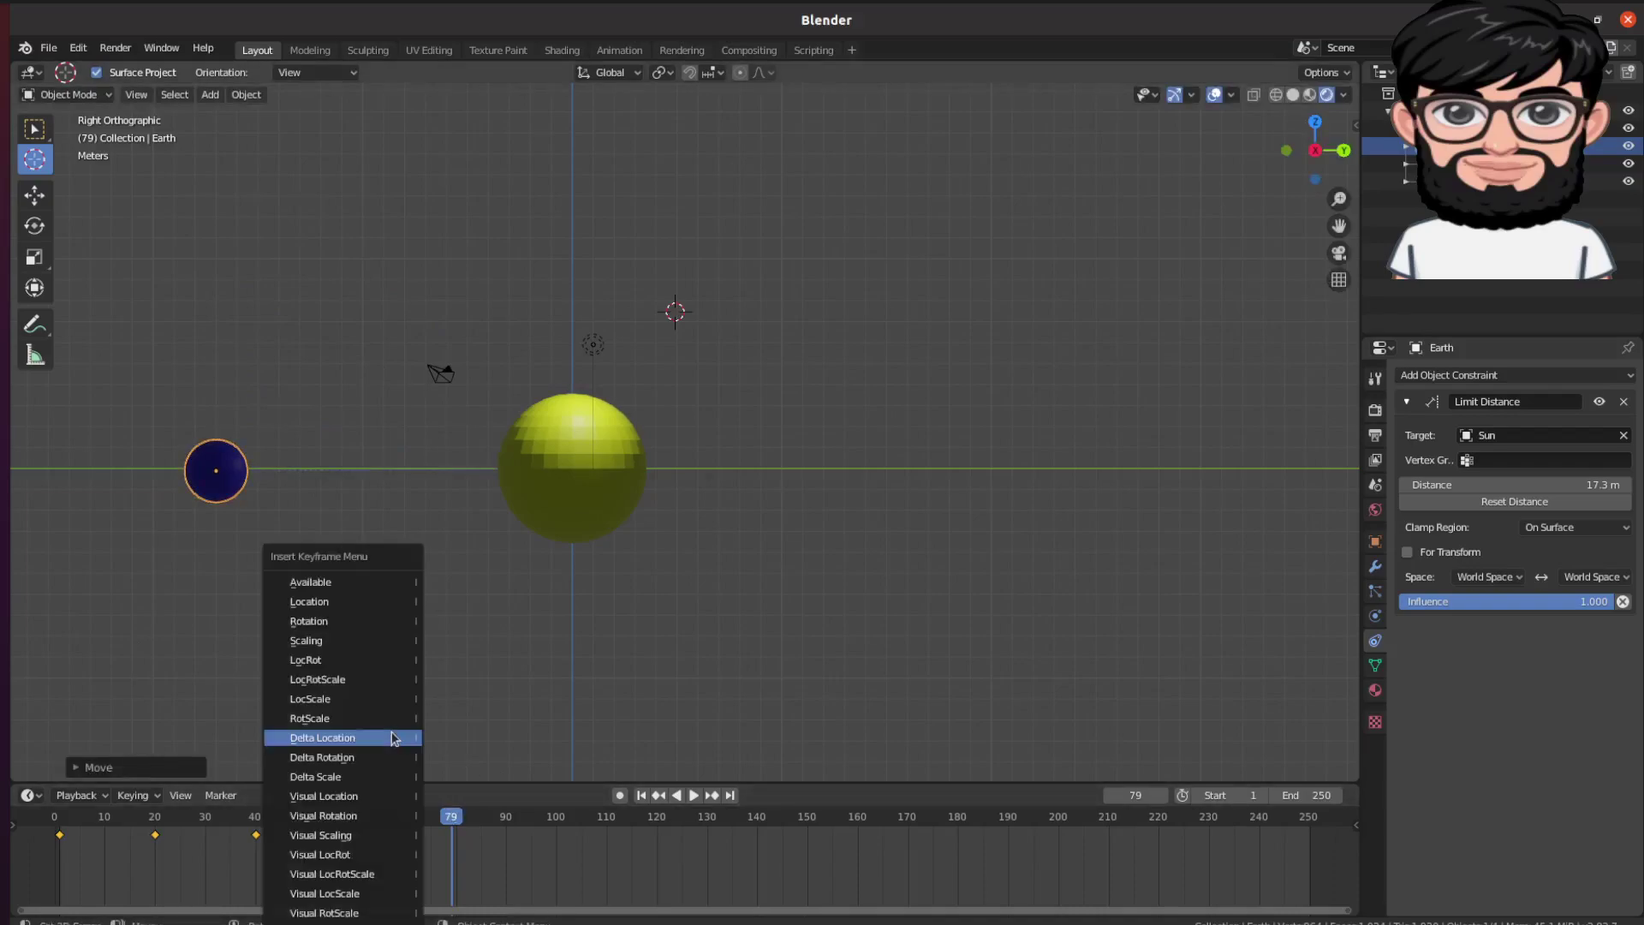
pyautogui.click(363, 591)
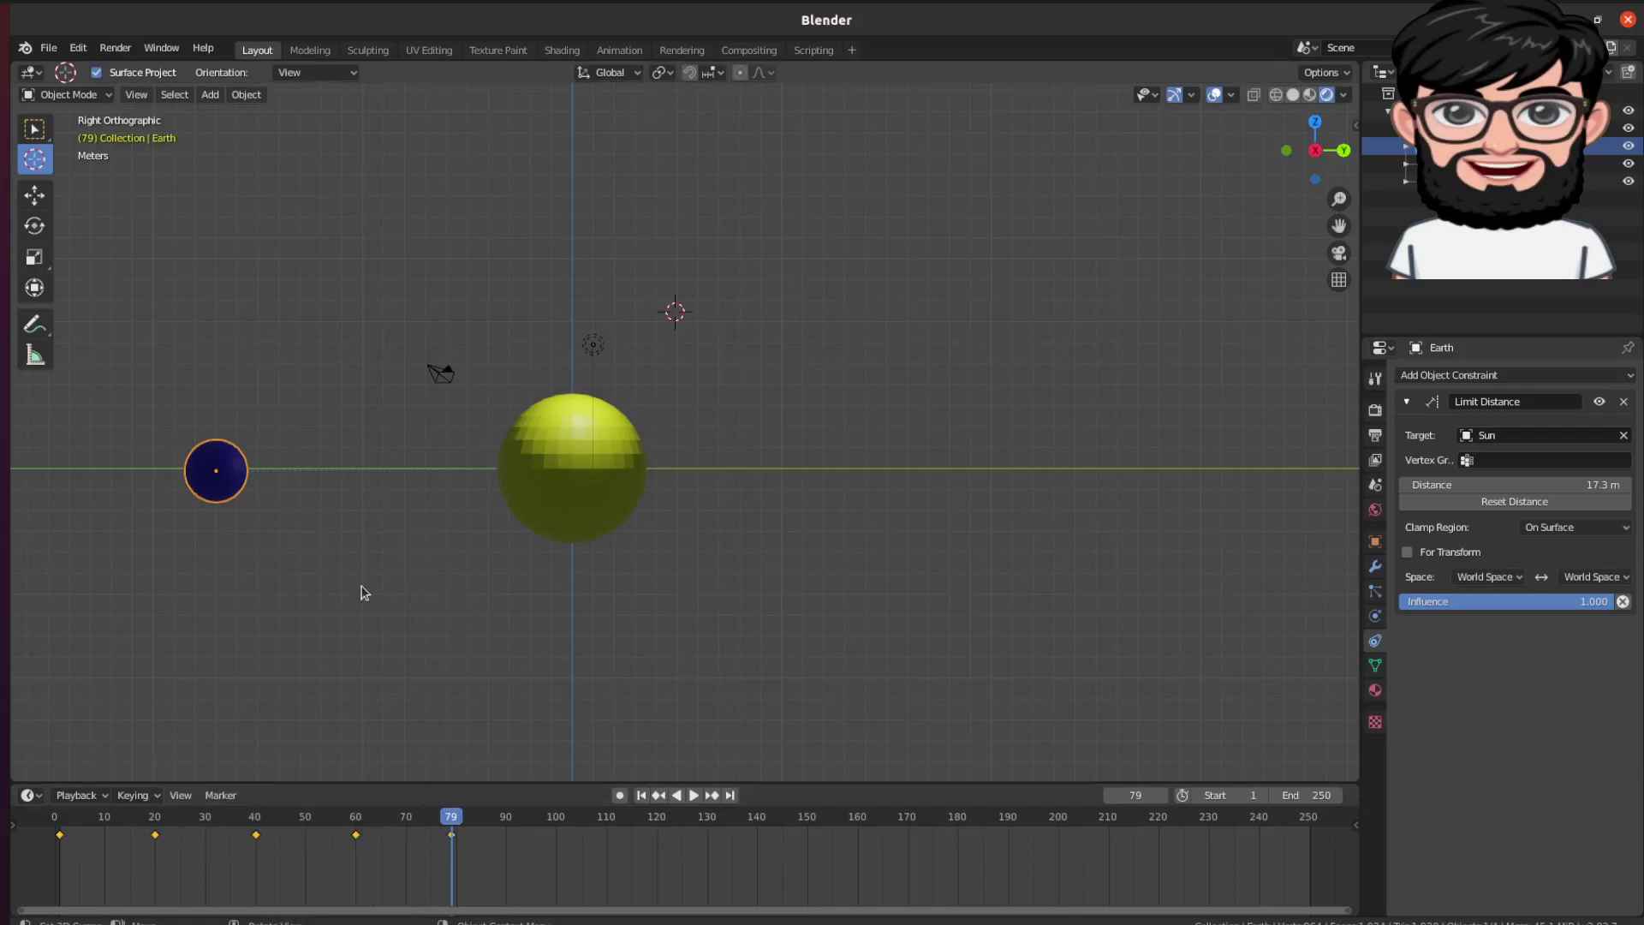
# At frame 100, keyframe the Earth below-left of the Sun, then go to frame 121.
pyautogui.click(555, 822)
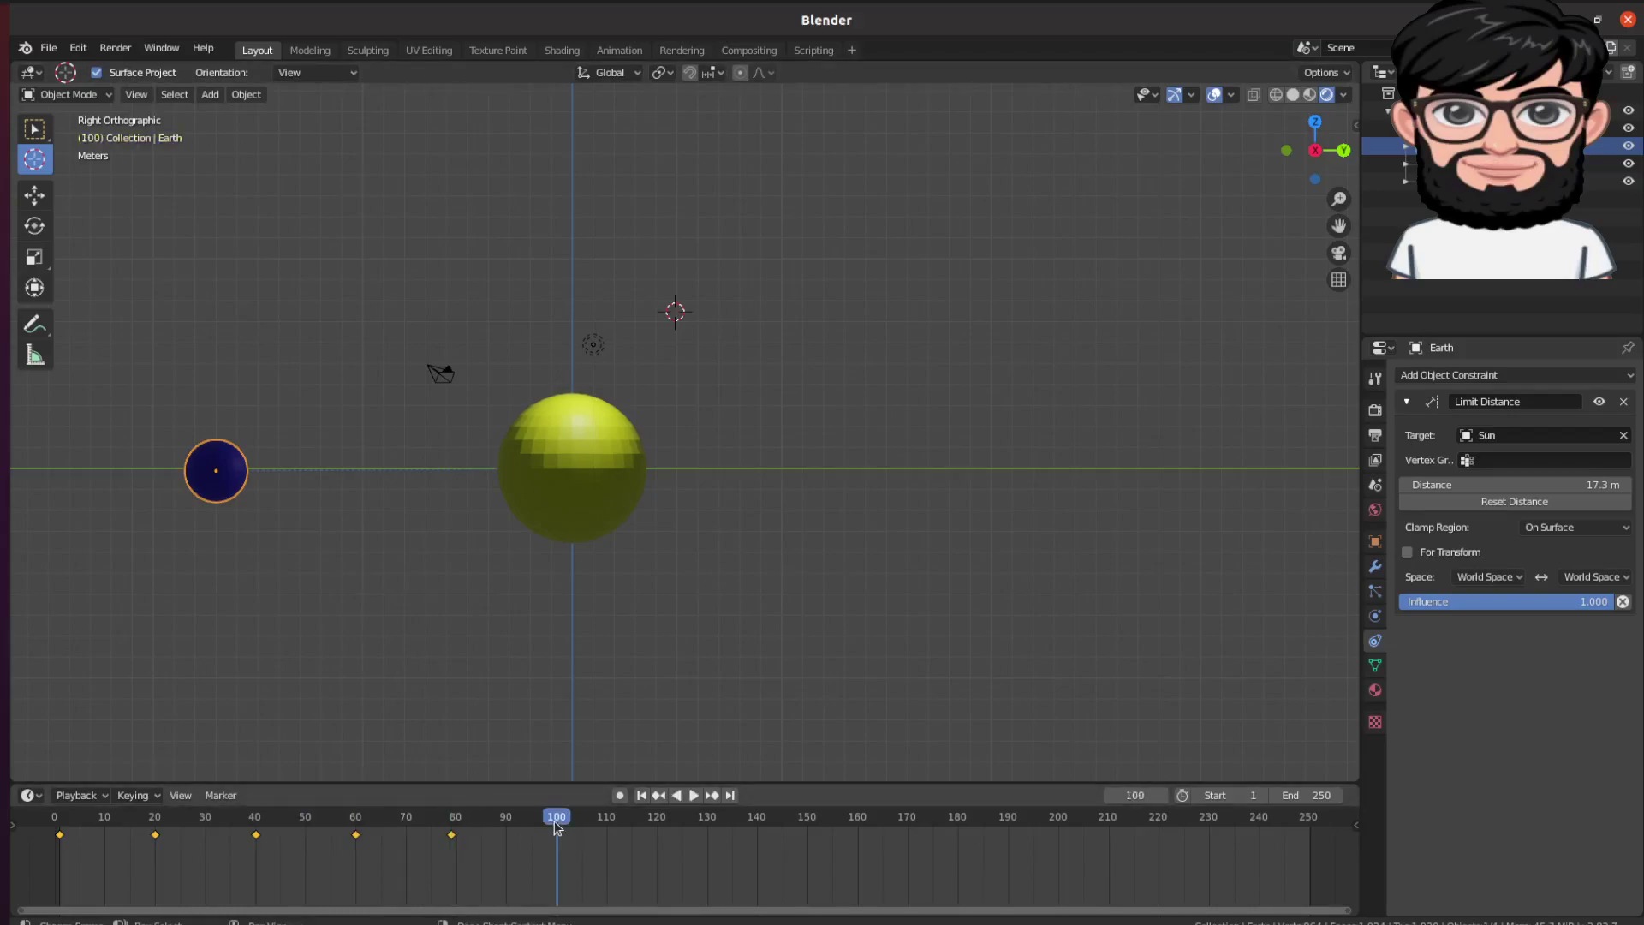
pyautogui.keyDown('shift'); pyautogui.rightClick(311, 671); pyautogui.keyUp('shift')
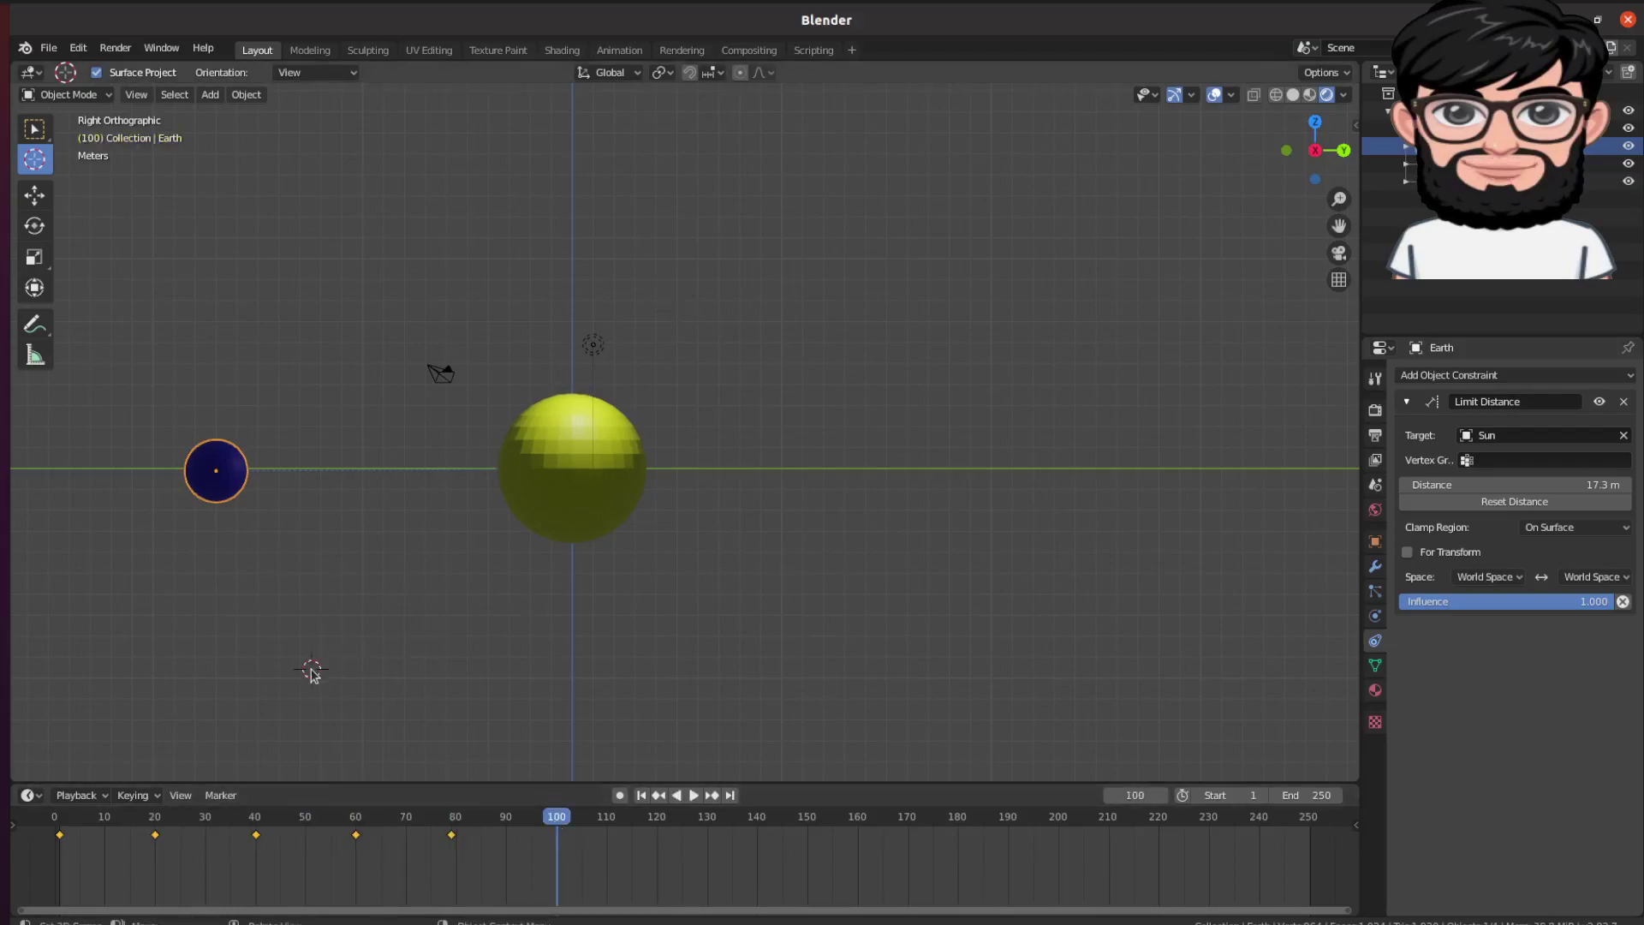
pyautogui.press('g')
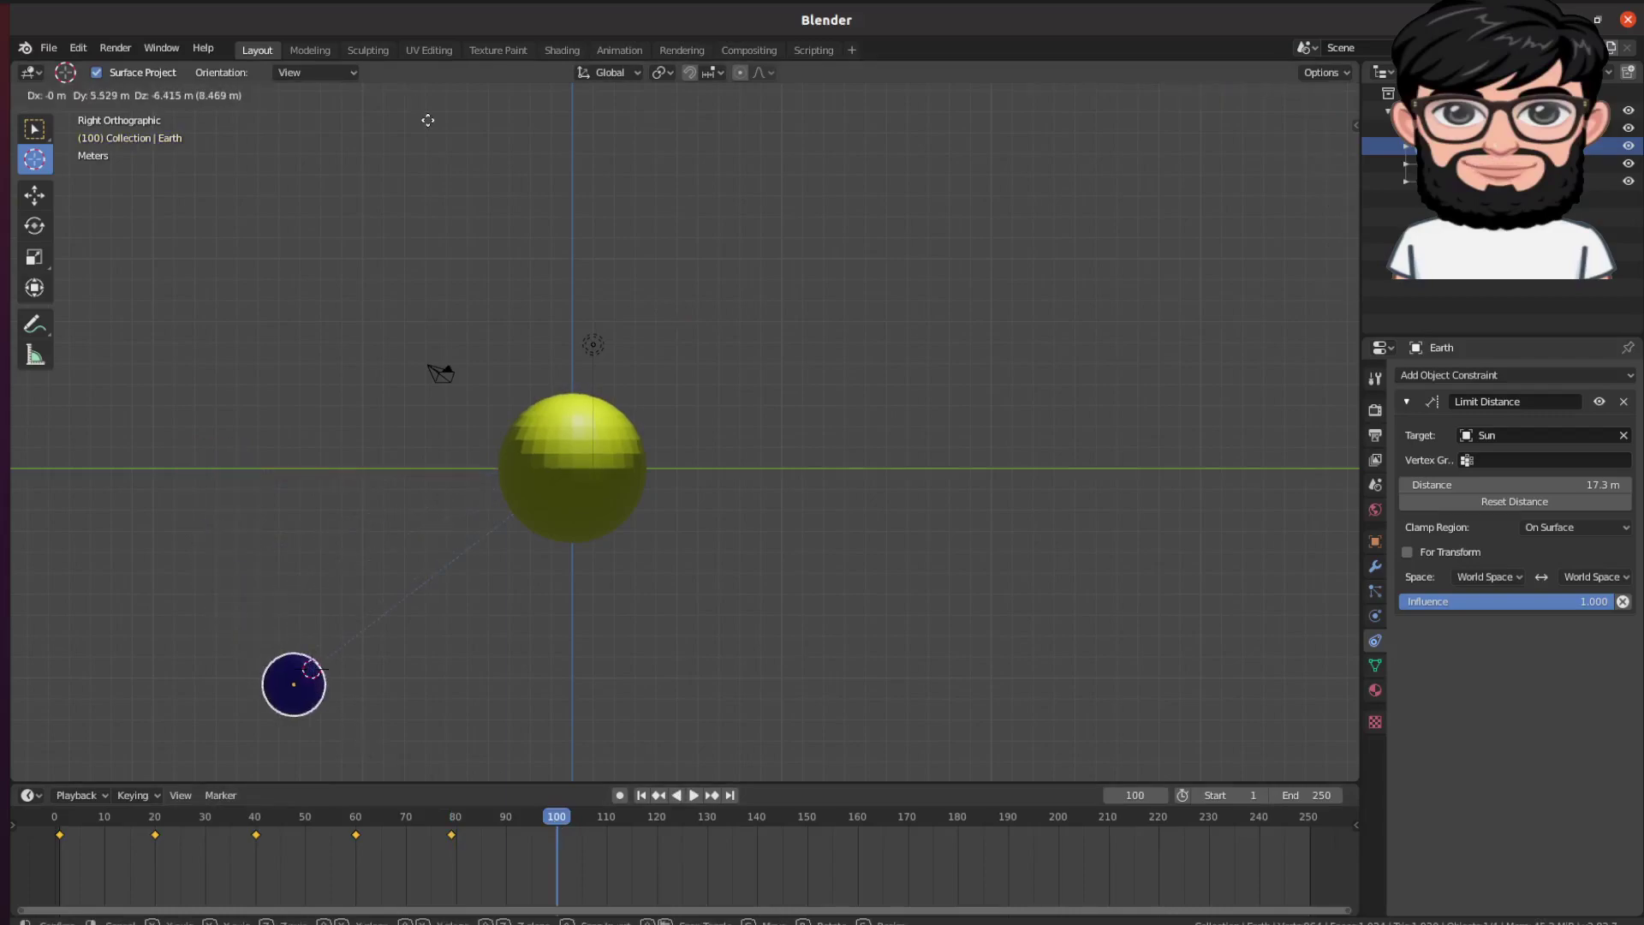
pyautogui.click(431, 130)
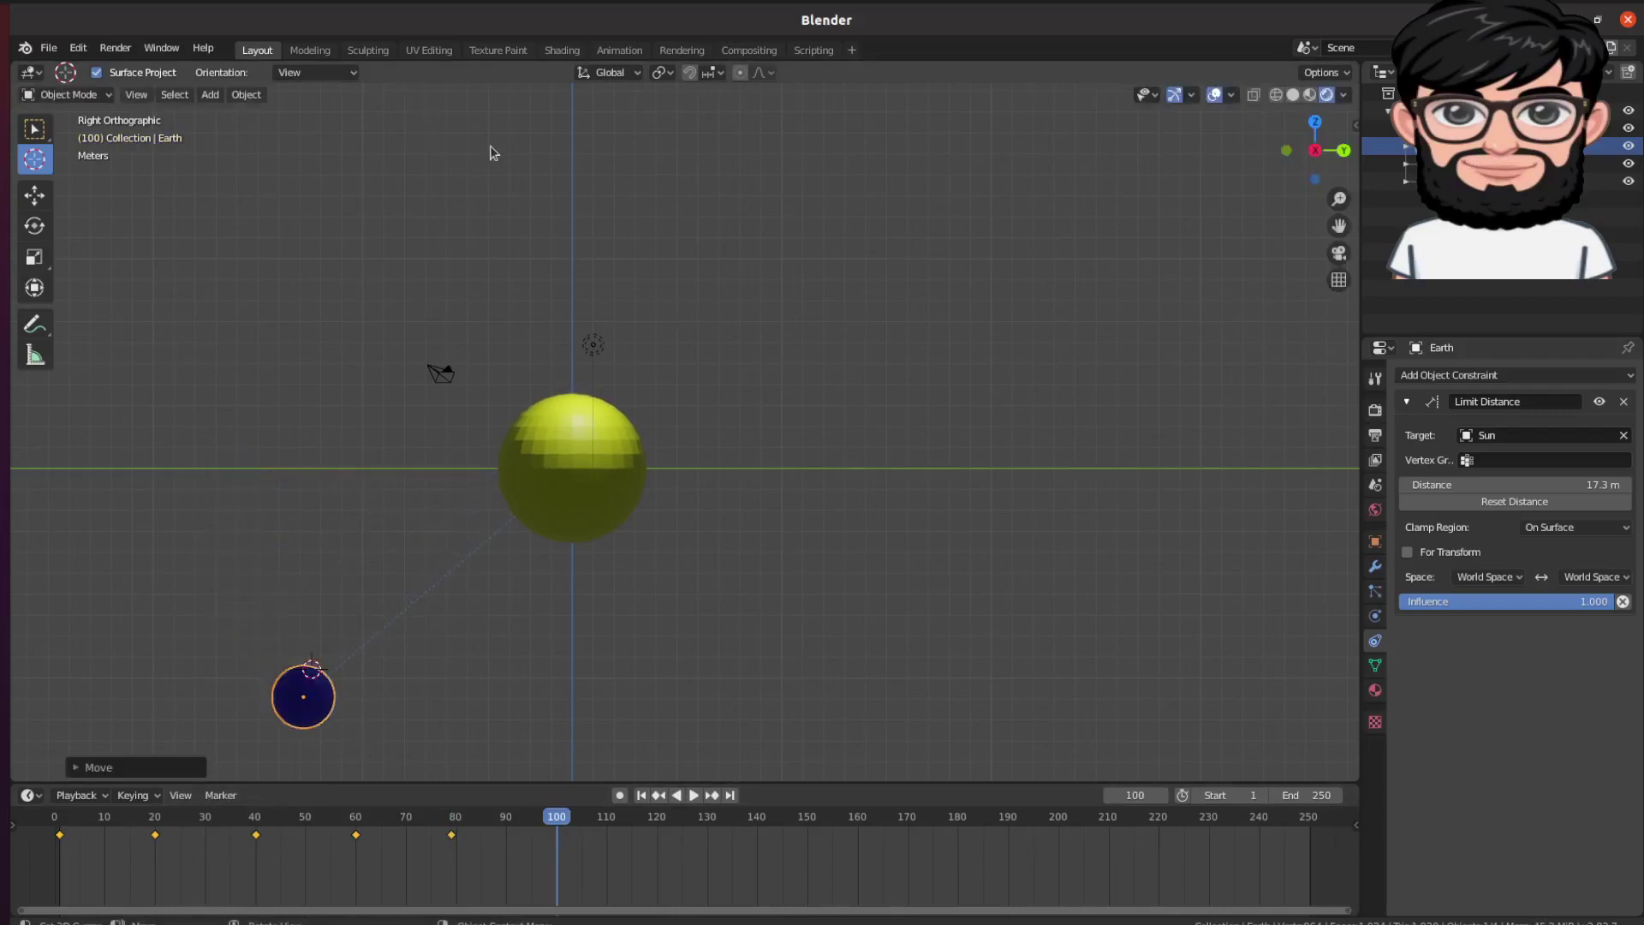
pyautogui.press('i')
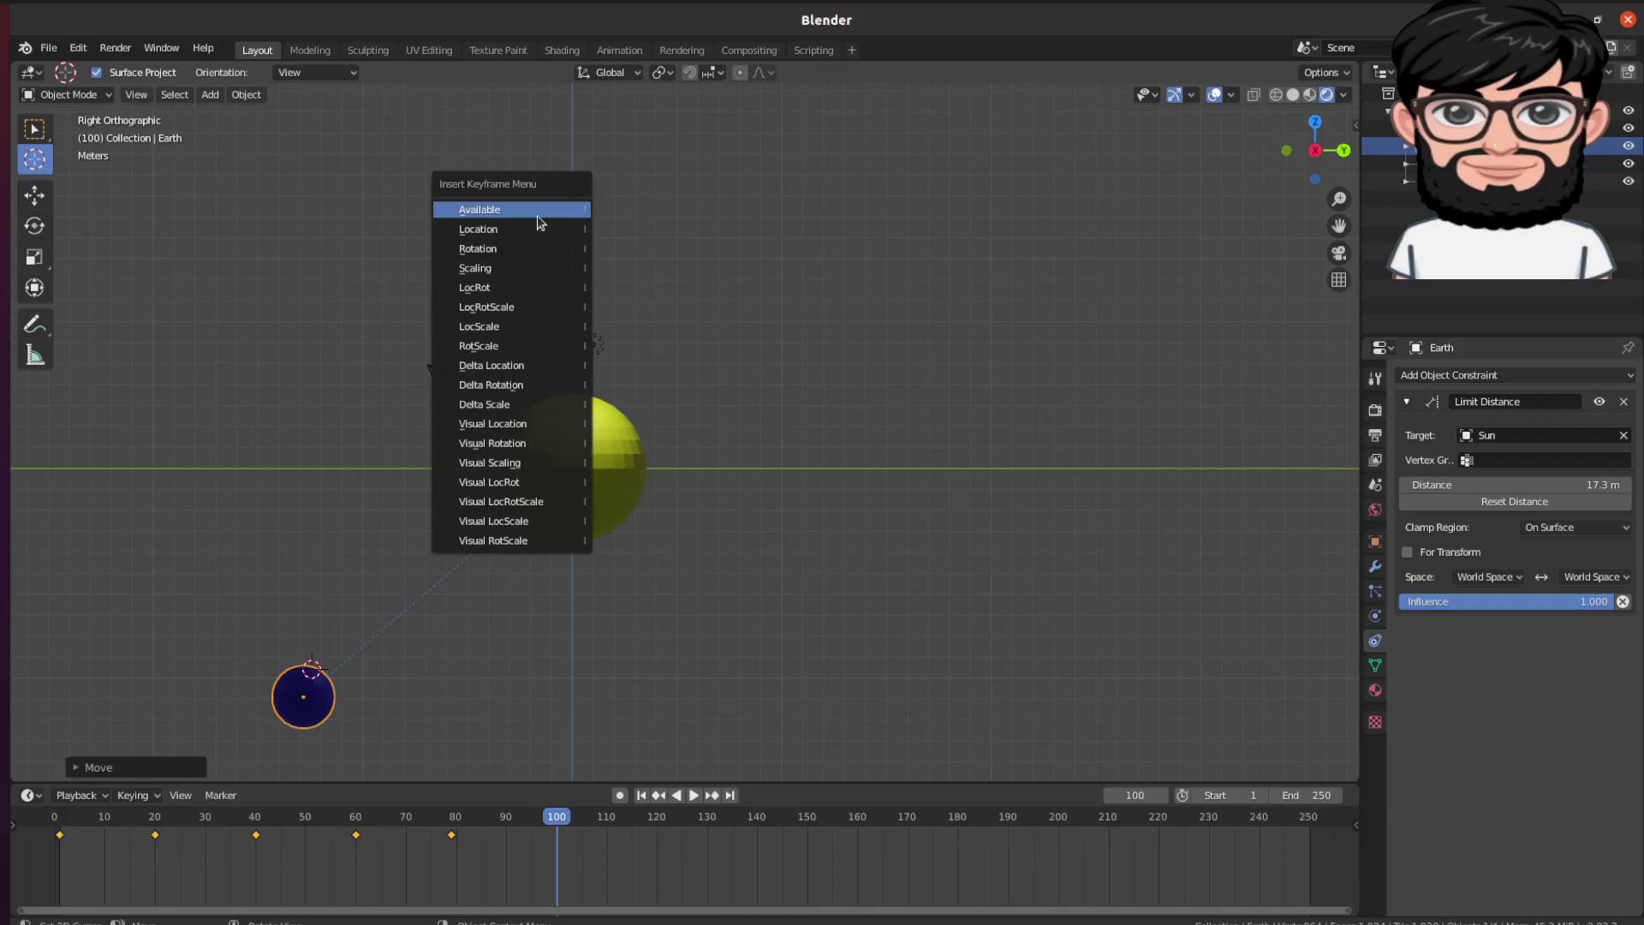
pyautogui.click(531, 213)
pyautogui.press('g')
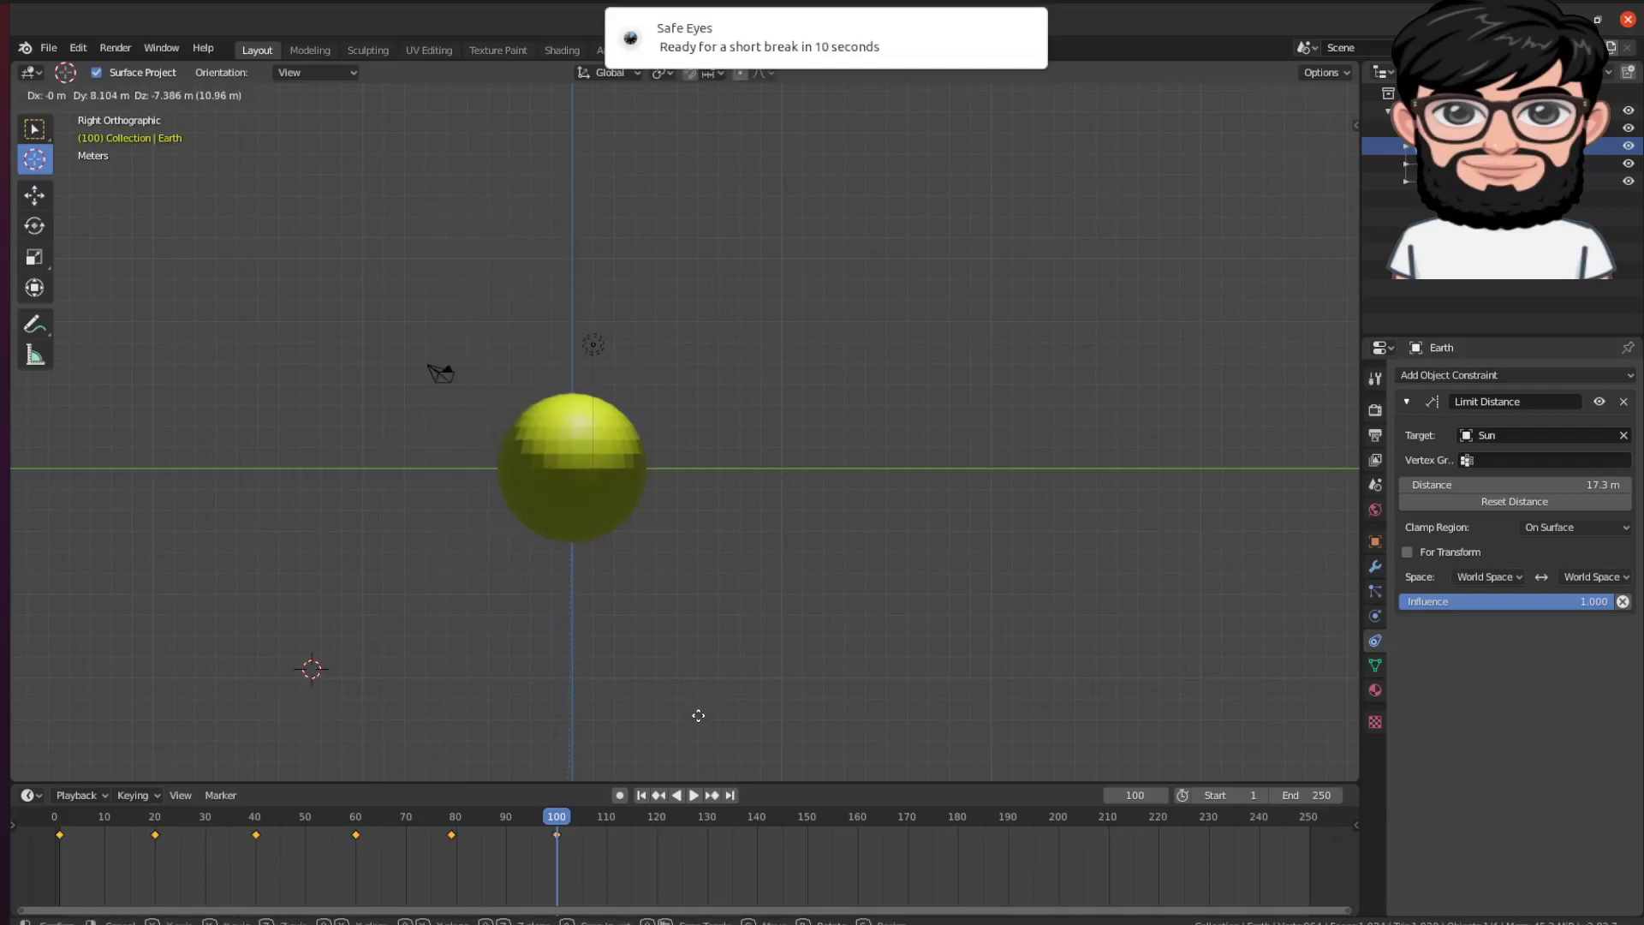
pyautogui.click(699, 716)
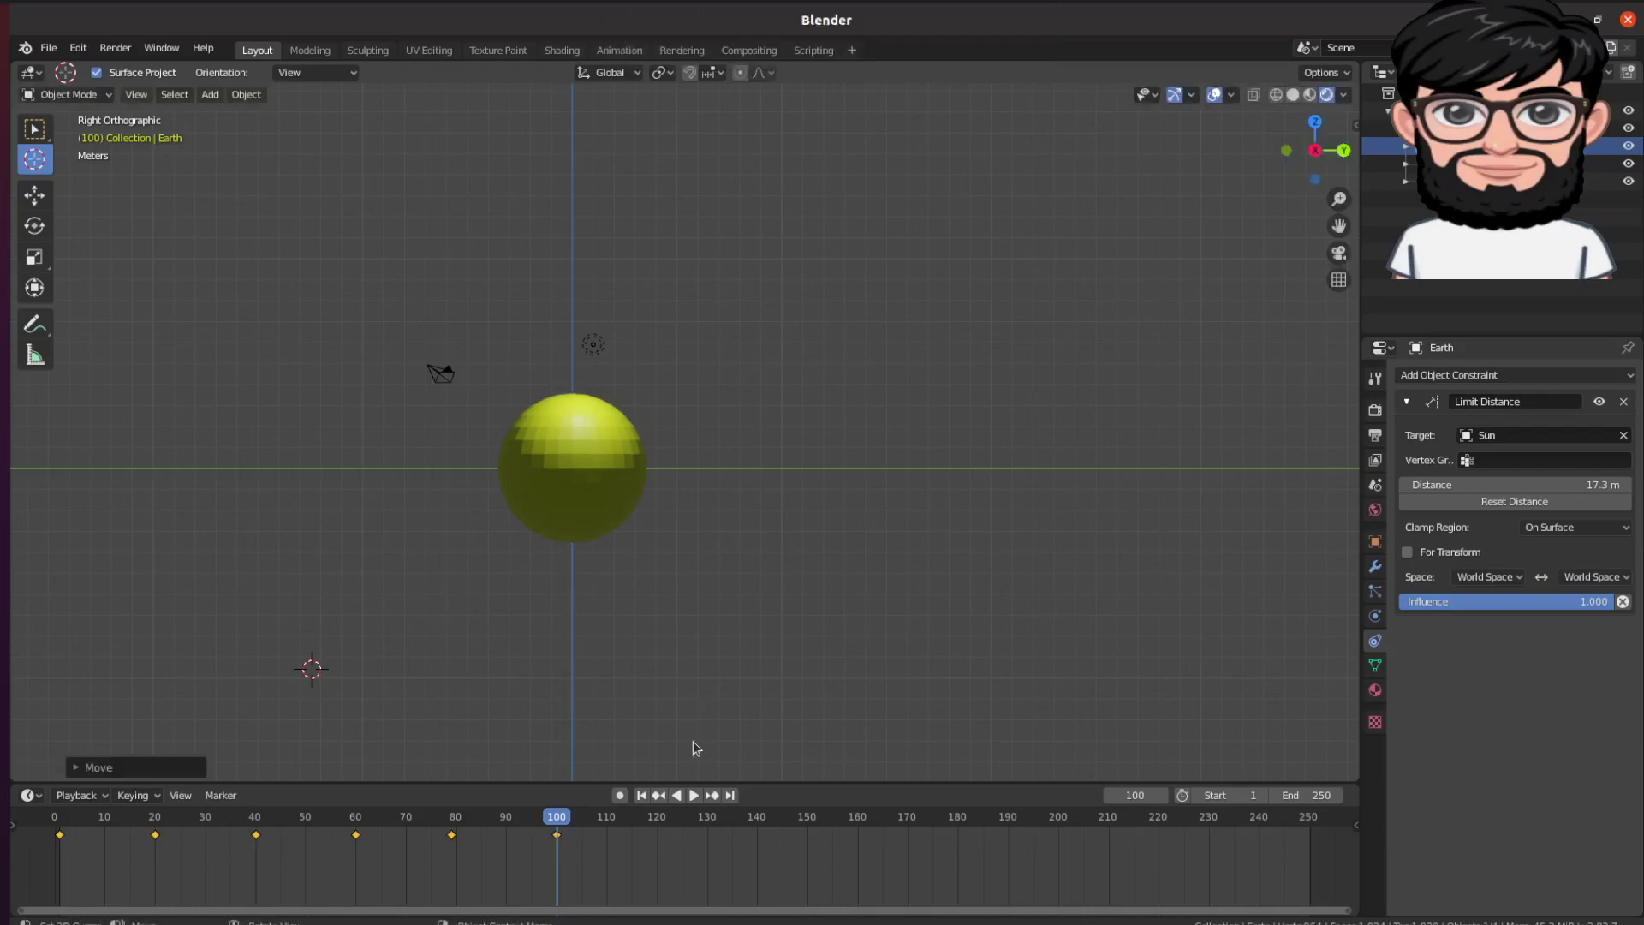
pyautogui.click(662, 817)
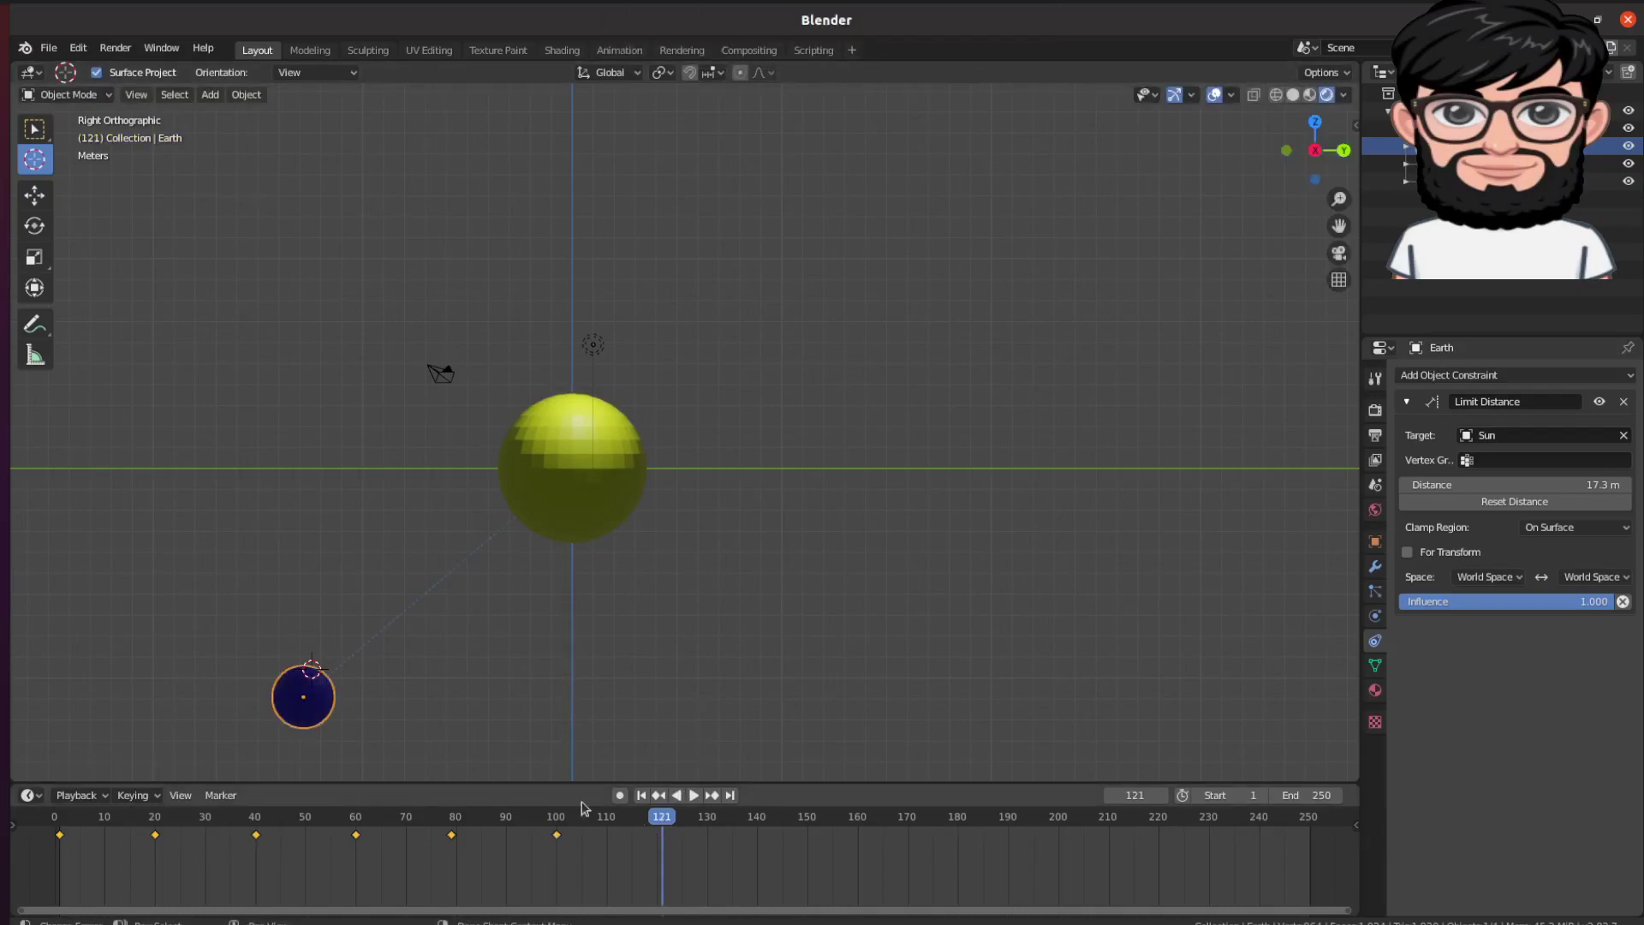
# Move the Earth and keyframe its available channels at frame 120.
pyautogui.press('space')
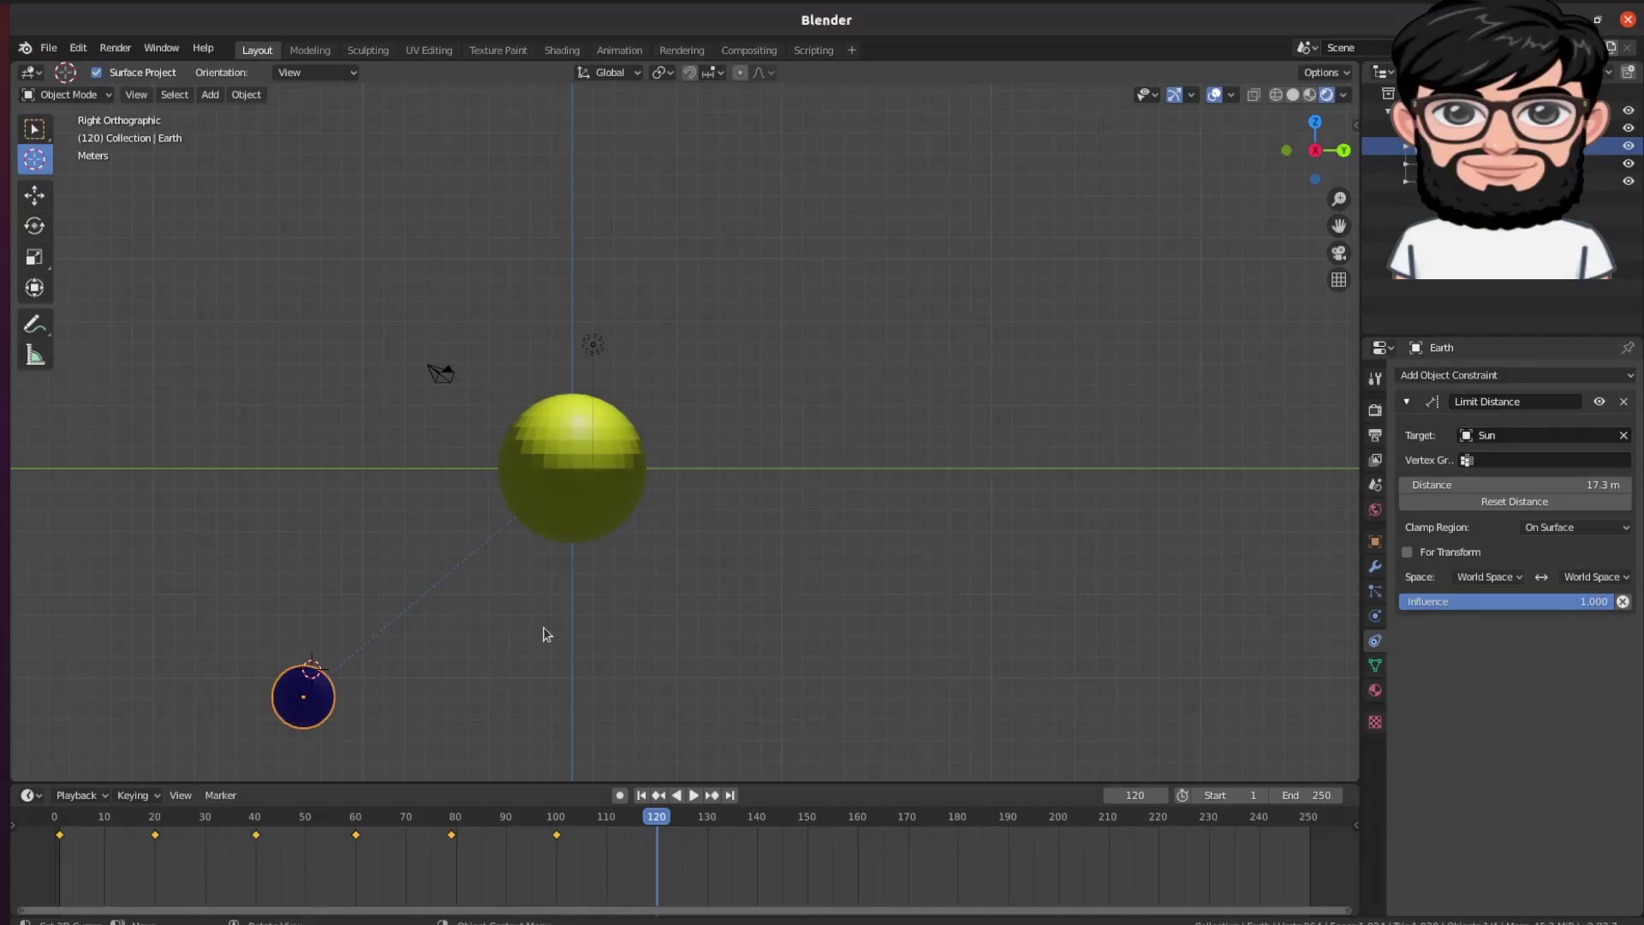
pyautogui.press('g')
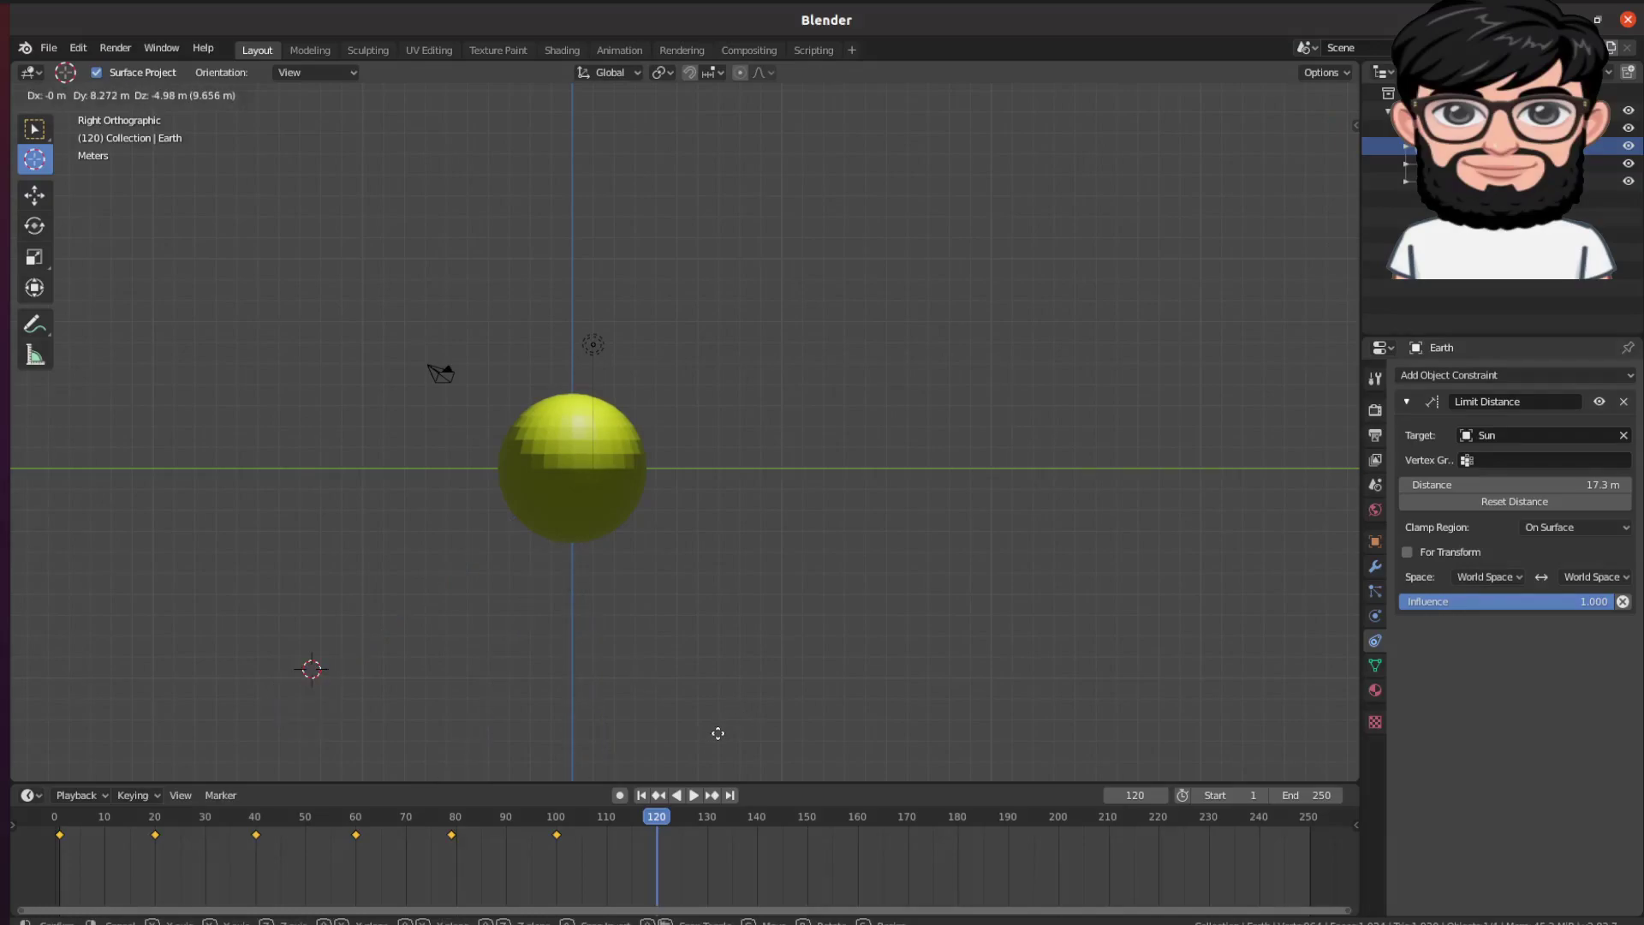
pyautogui.click(718, 733)
pyautogui.press('i')
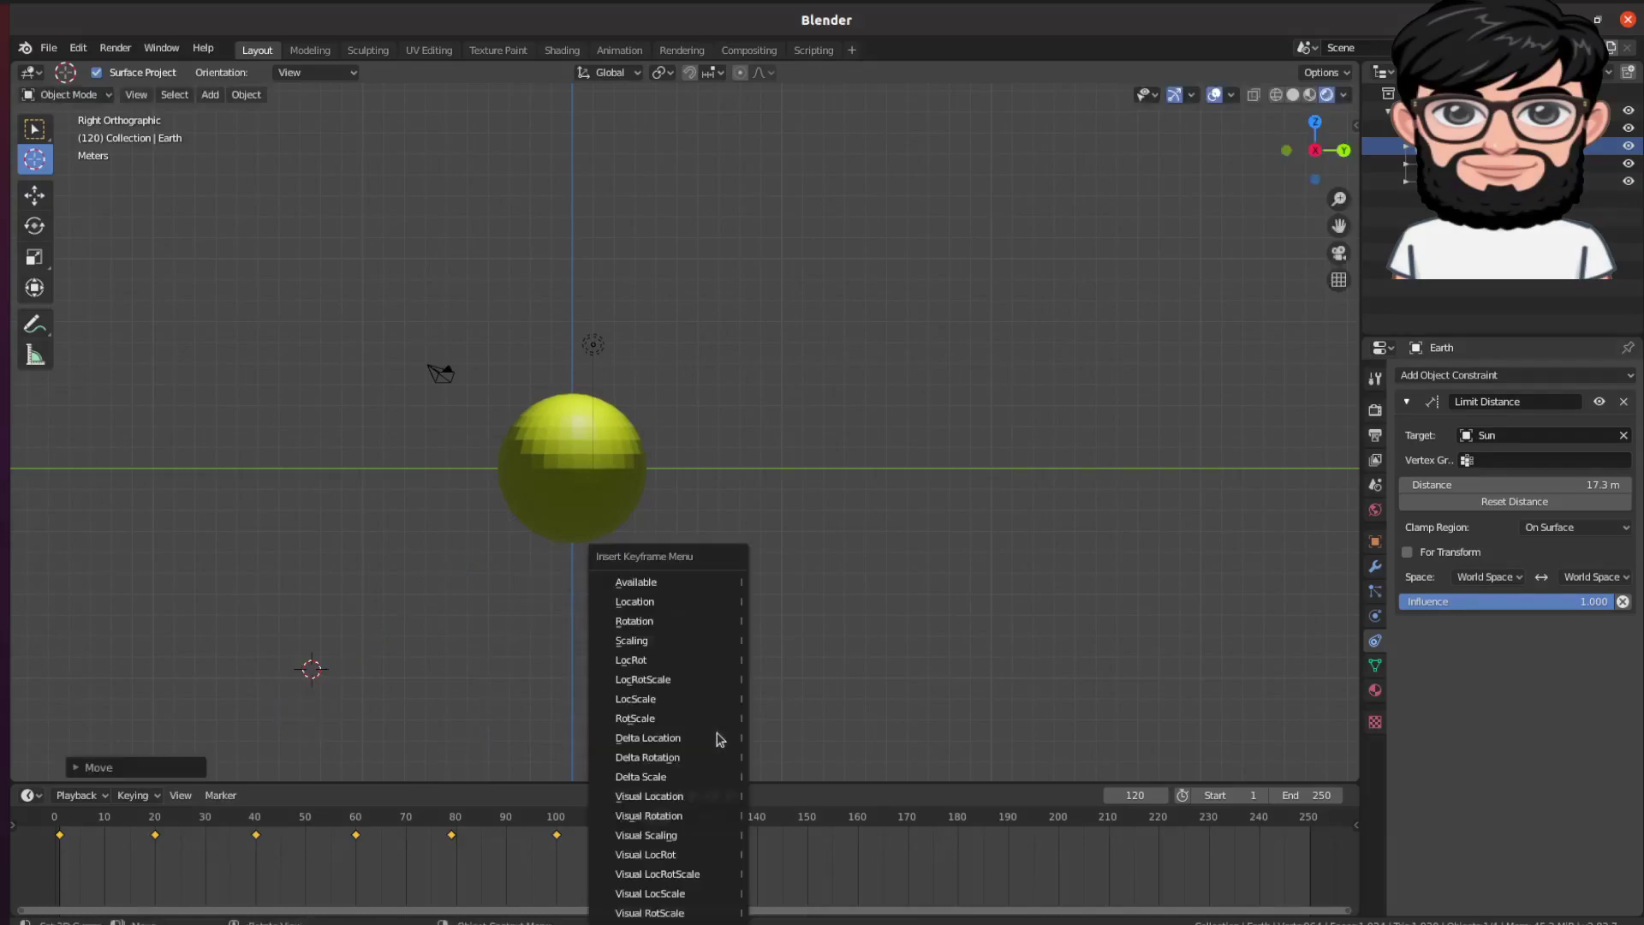
pyautogui.click(681, 583)
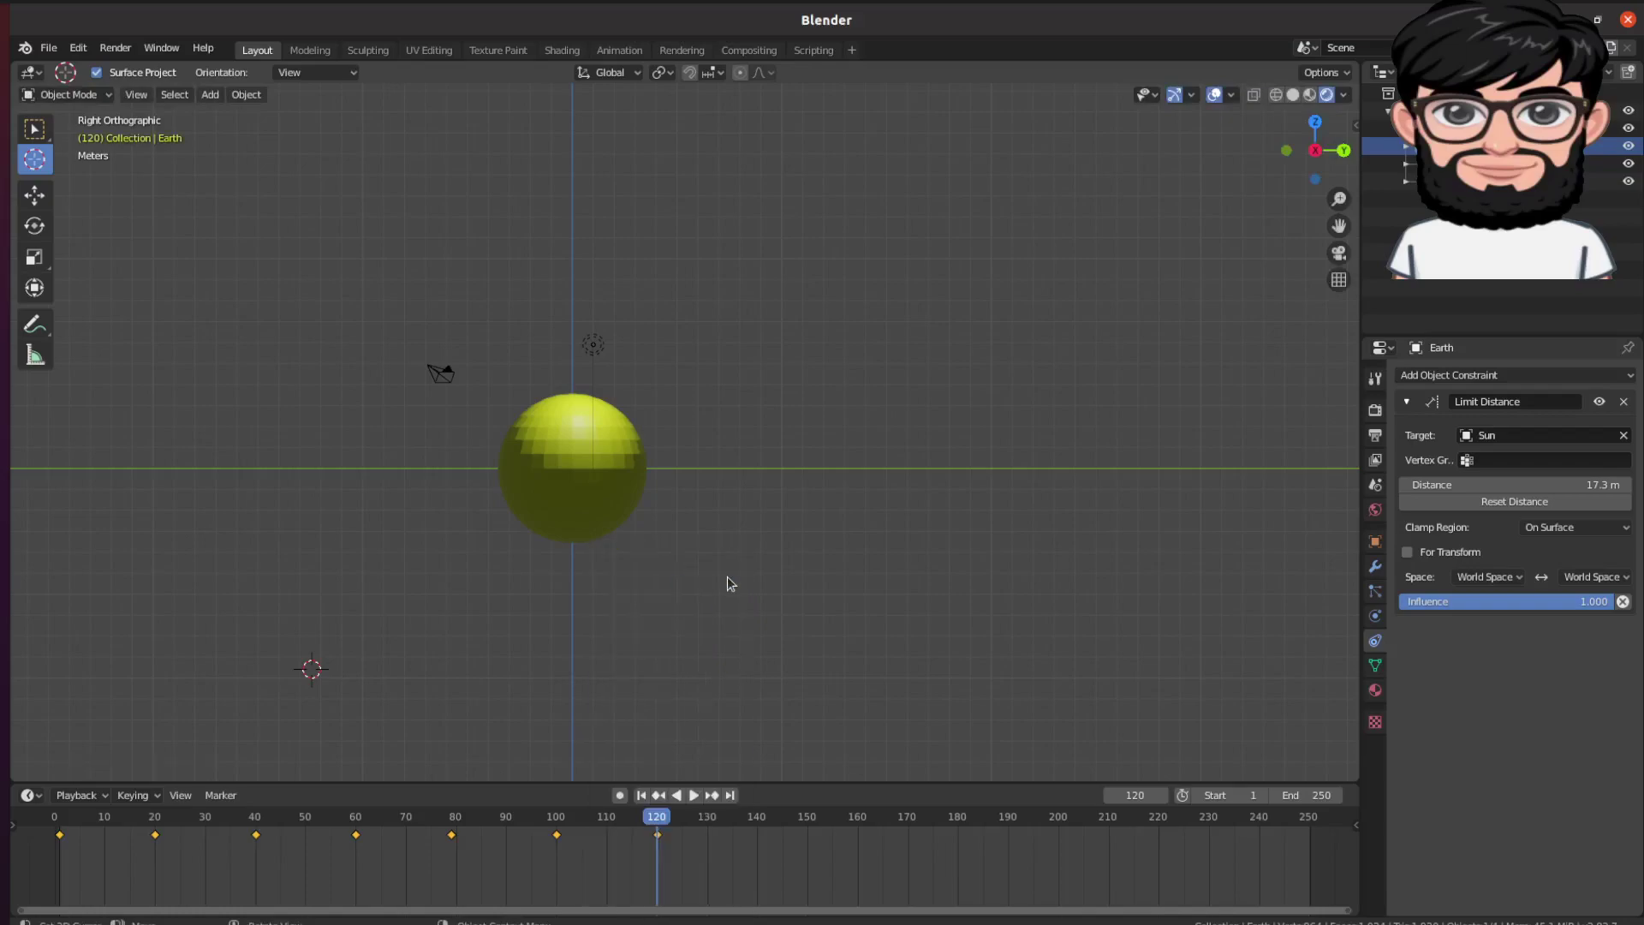
# At frame 140, place the Earth below-right of the Sun and keyframe its position.
pyautogui.click(758, 815)
pyautogui.press('g')
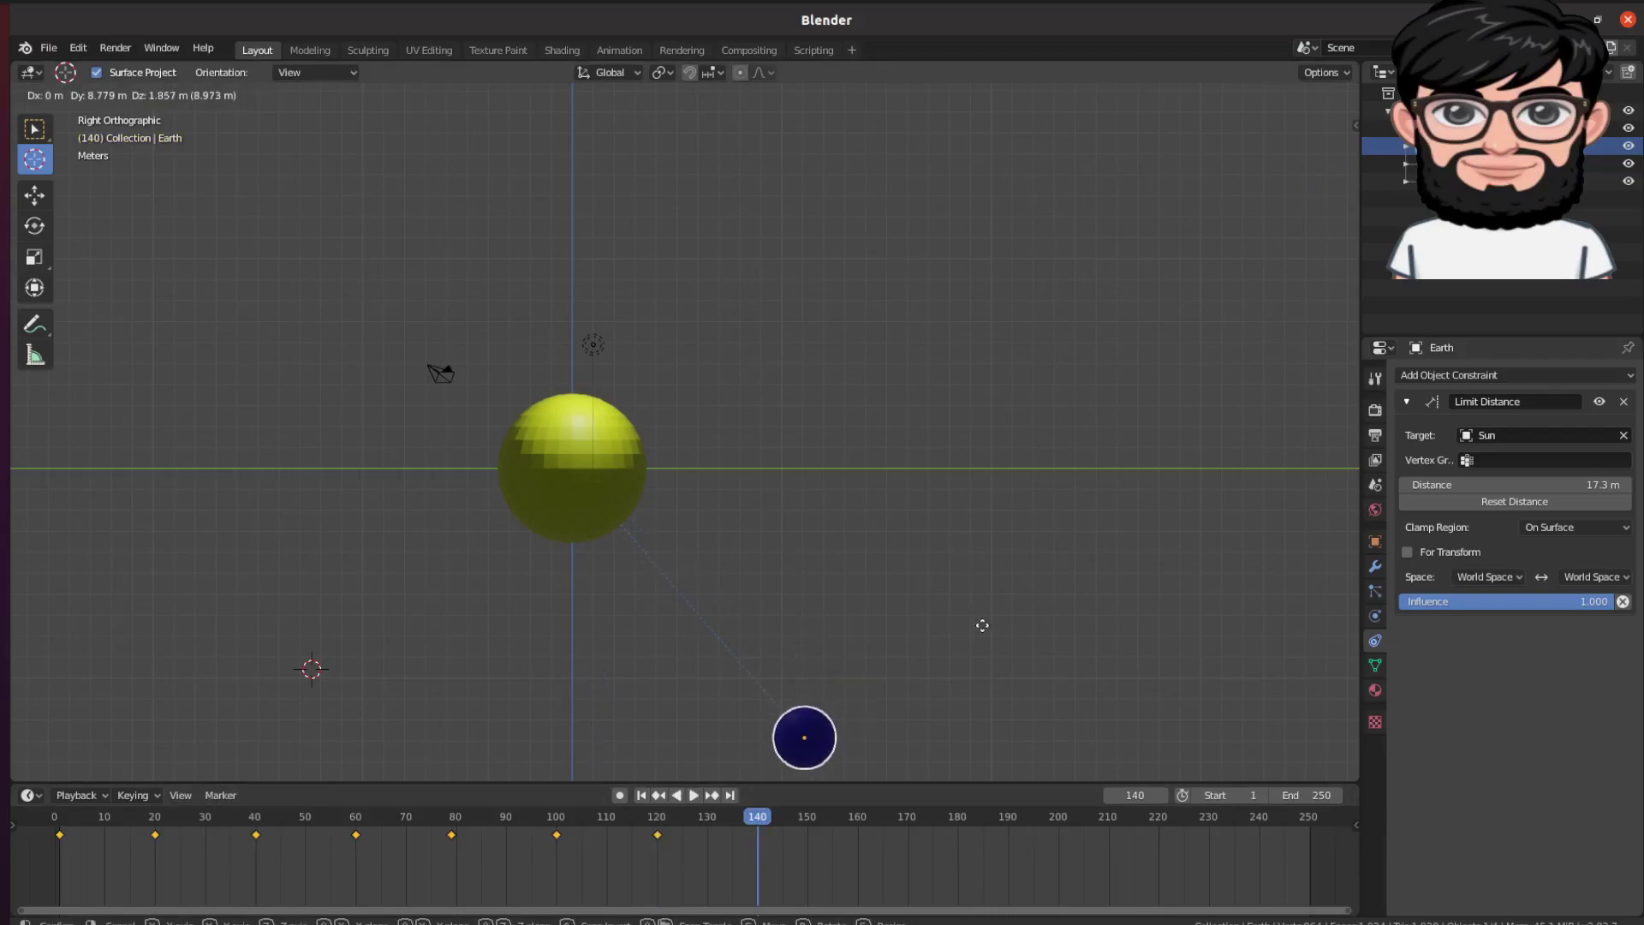
pyautogui.click(985, 631)
pyautogui.press('i')
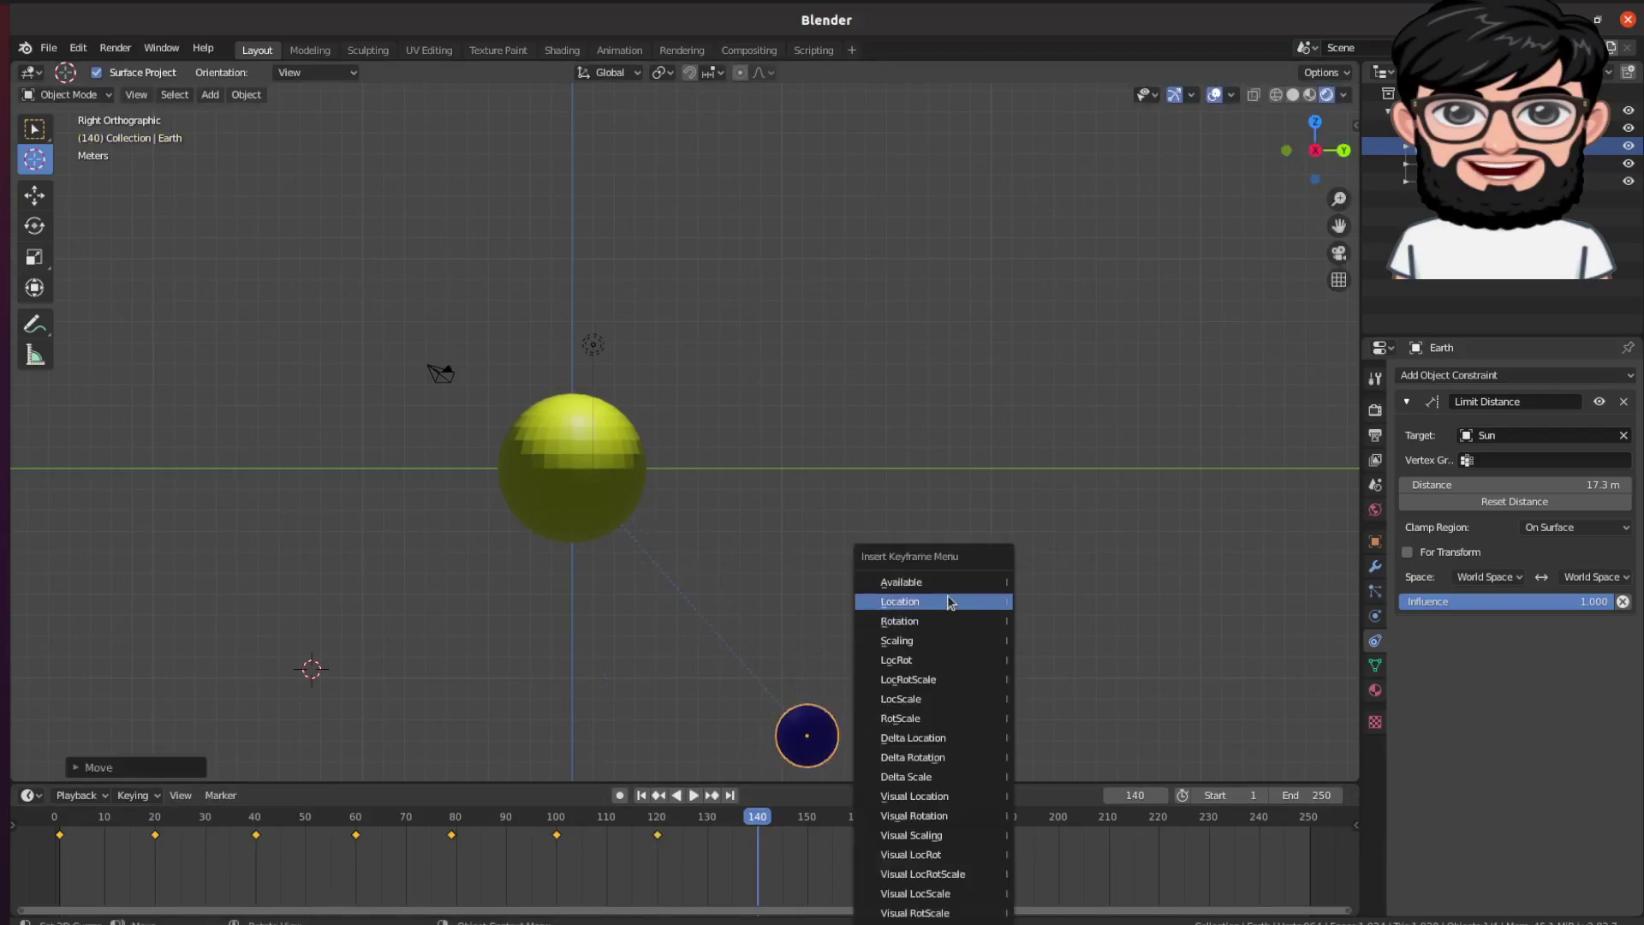
pyautogui.click(932, 583)
# At frame 160, place the Earth level right of the Sun and keyframe its available channels.
pyautogui.press('g')
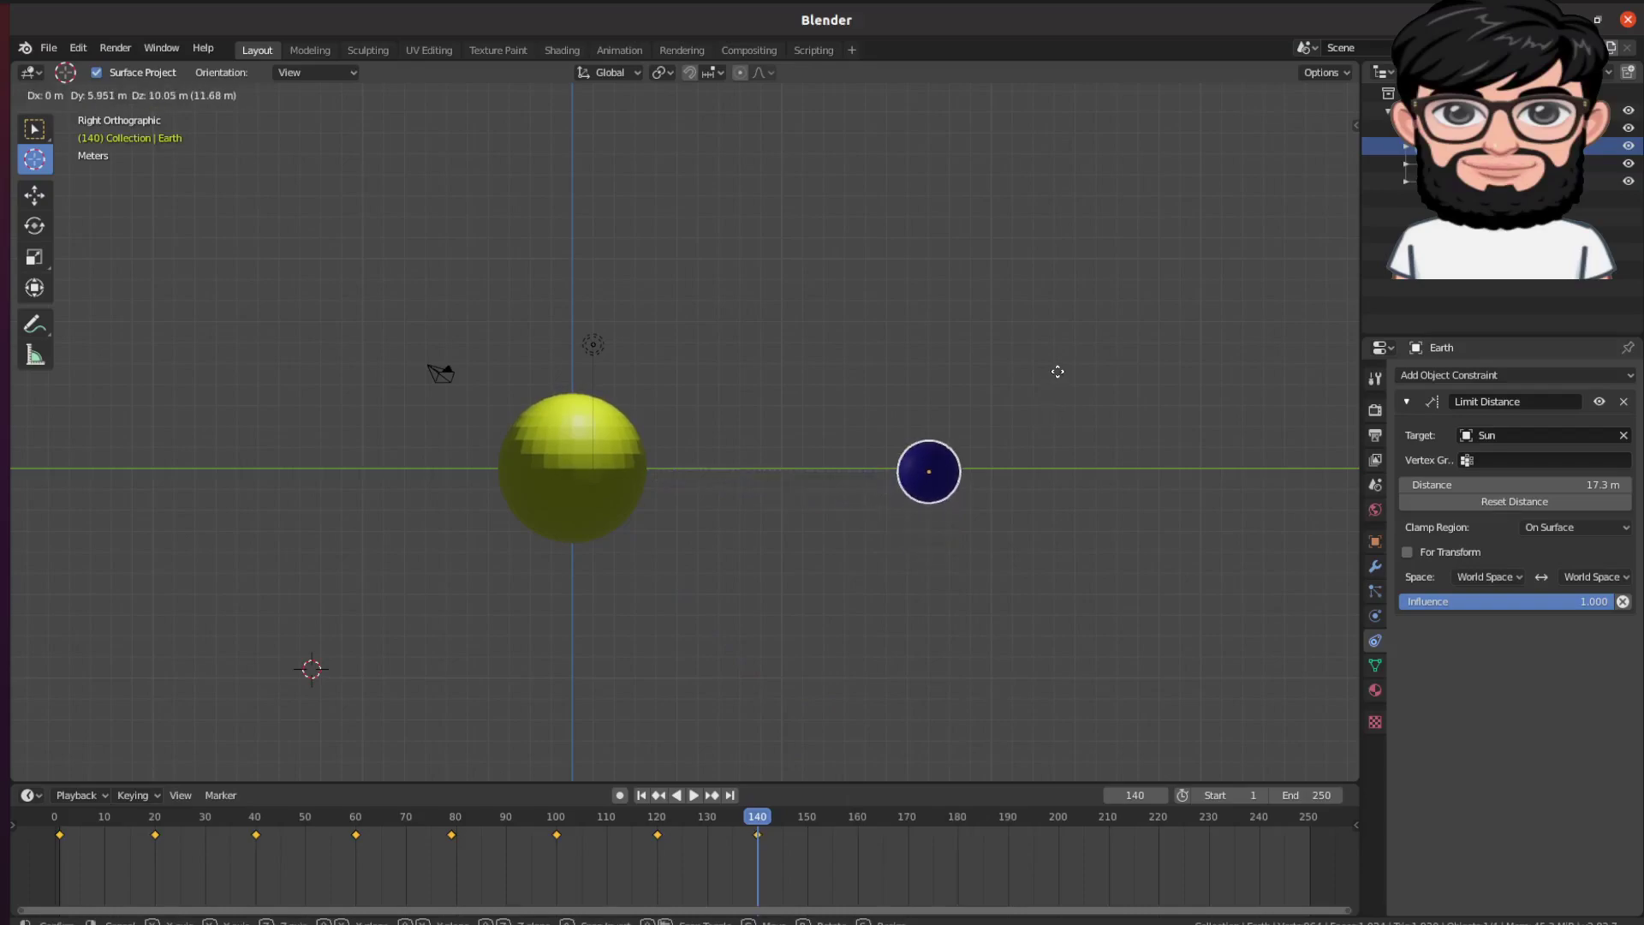
pyautogui.click(1057, 371)
pyautogui.click(856, 825)
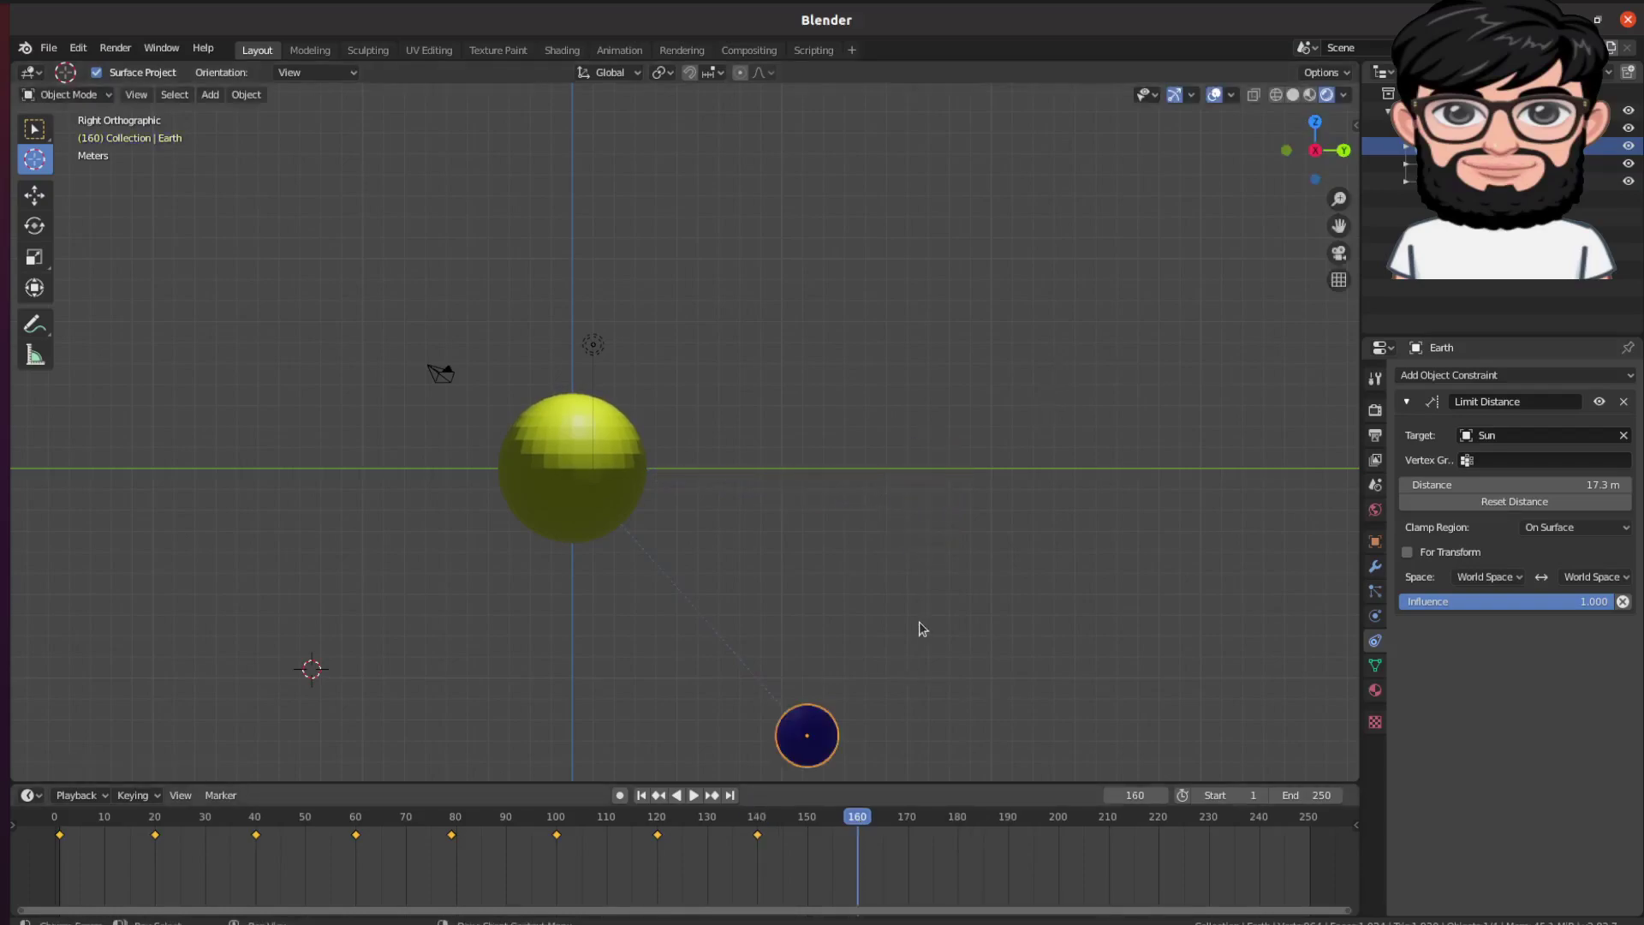
pyautogui.press('g')
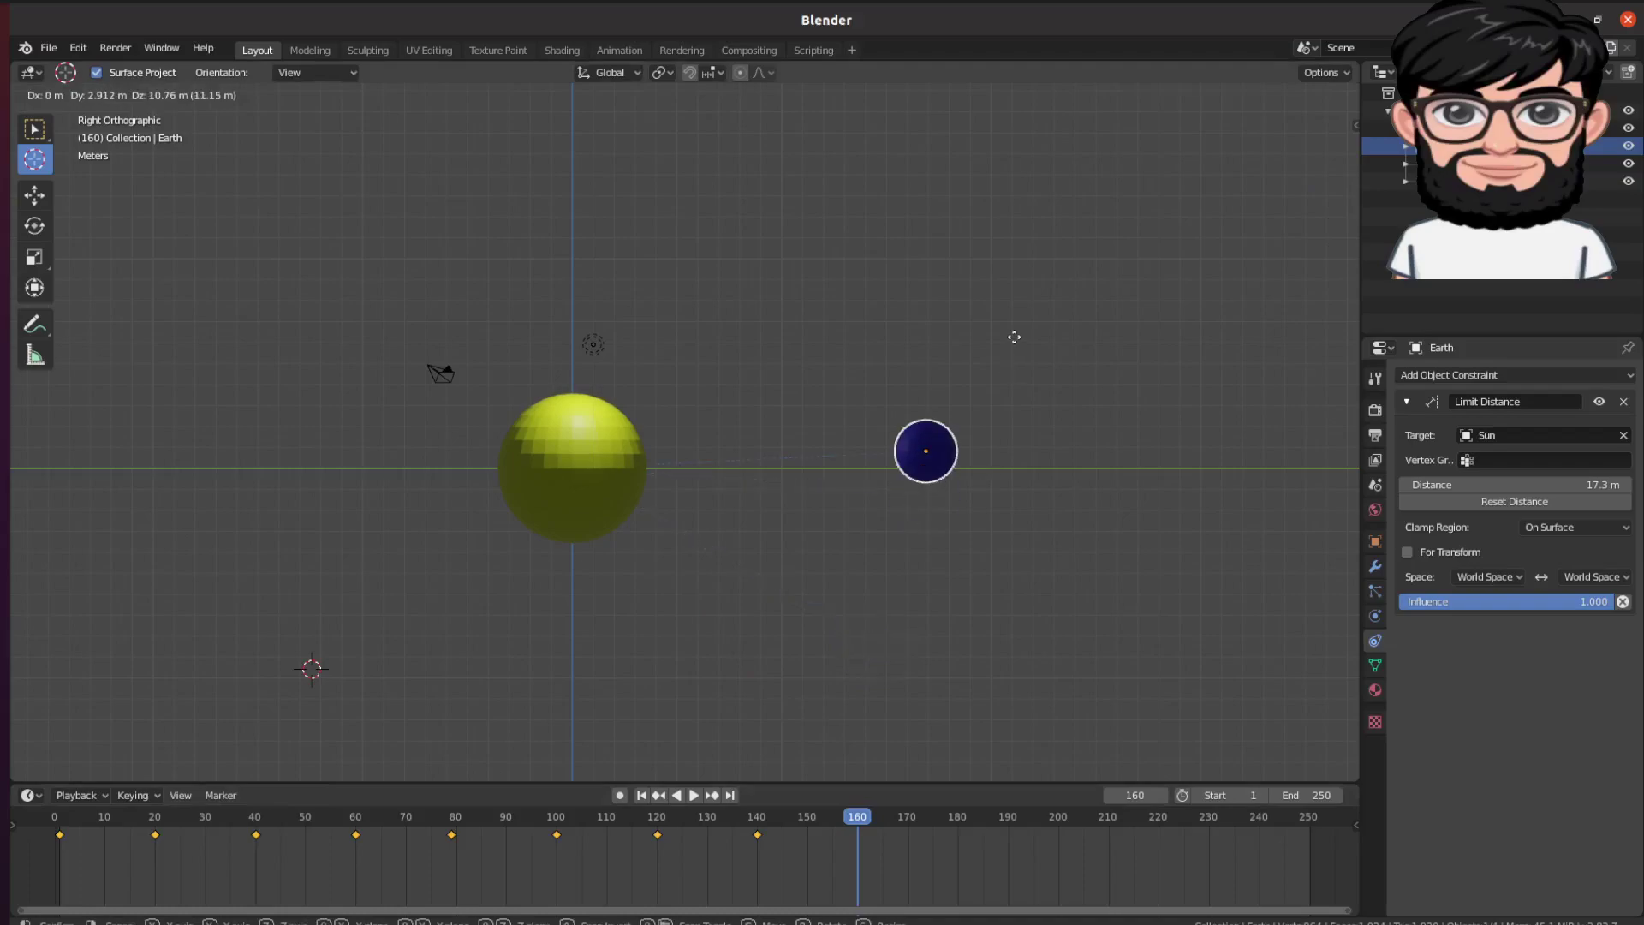
pyautogui.click(1014, 354)
pyautogui.press('i')
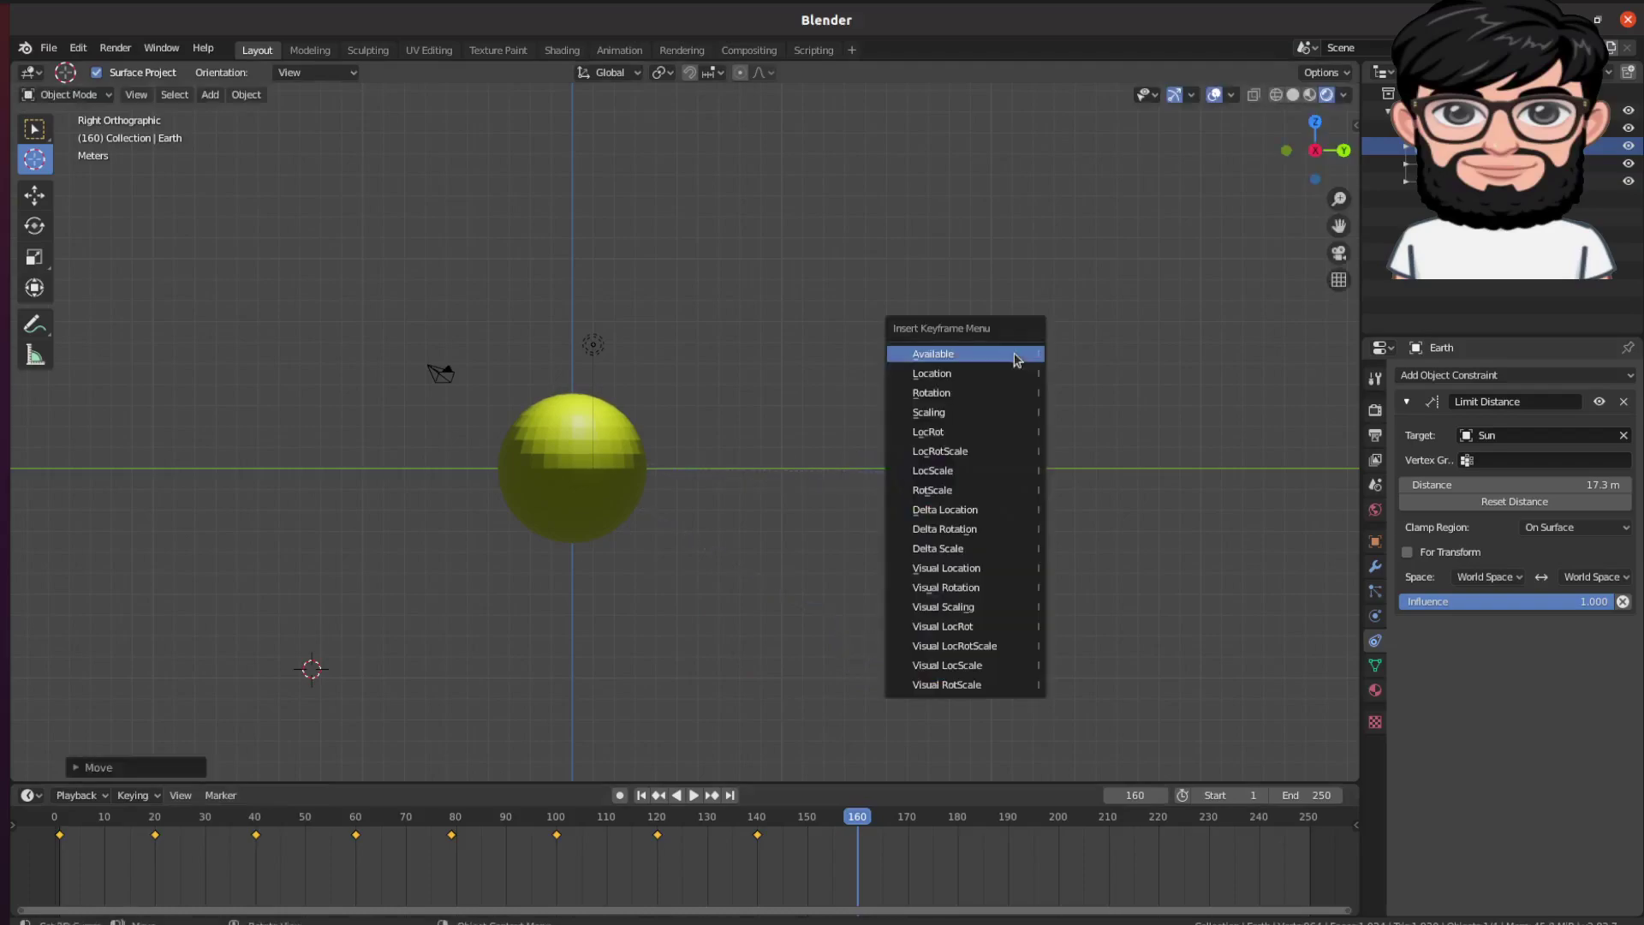
pyautogui.click(1010, 355)
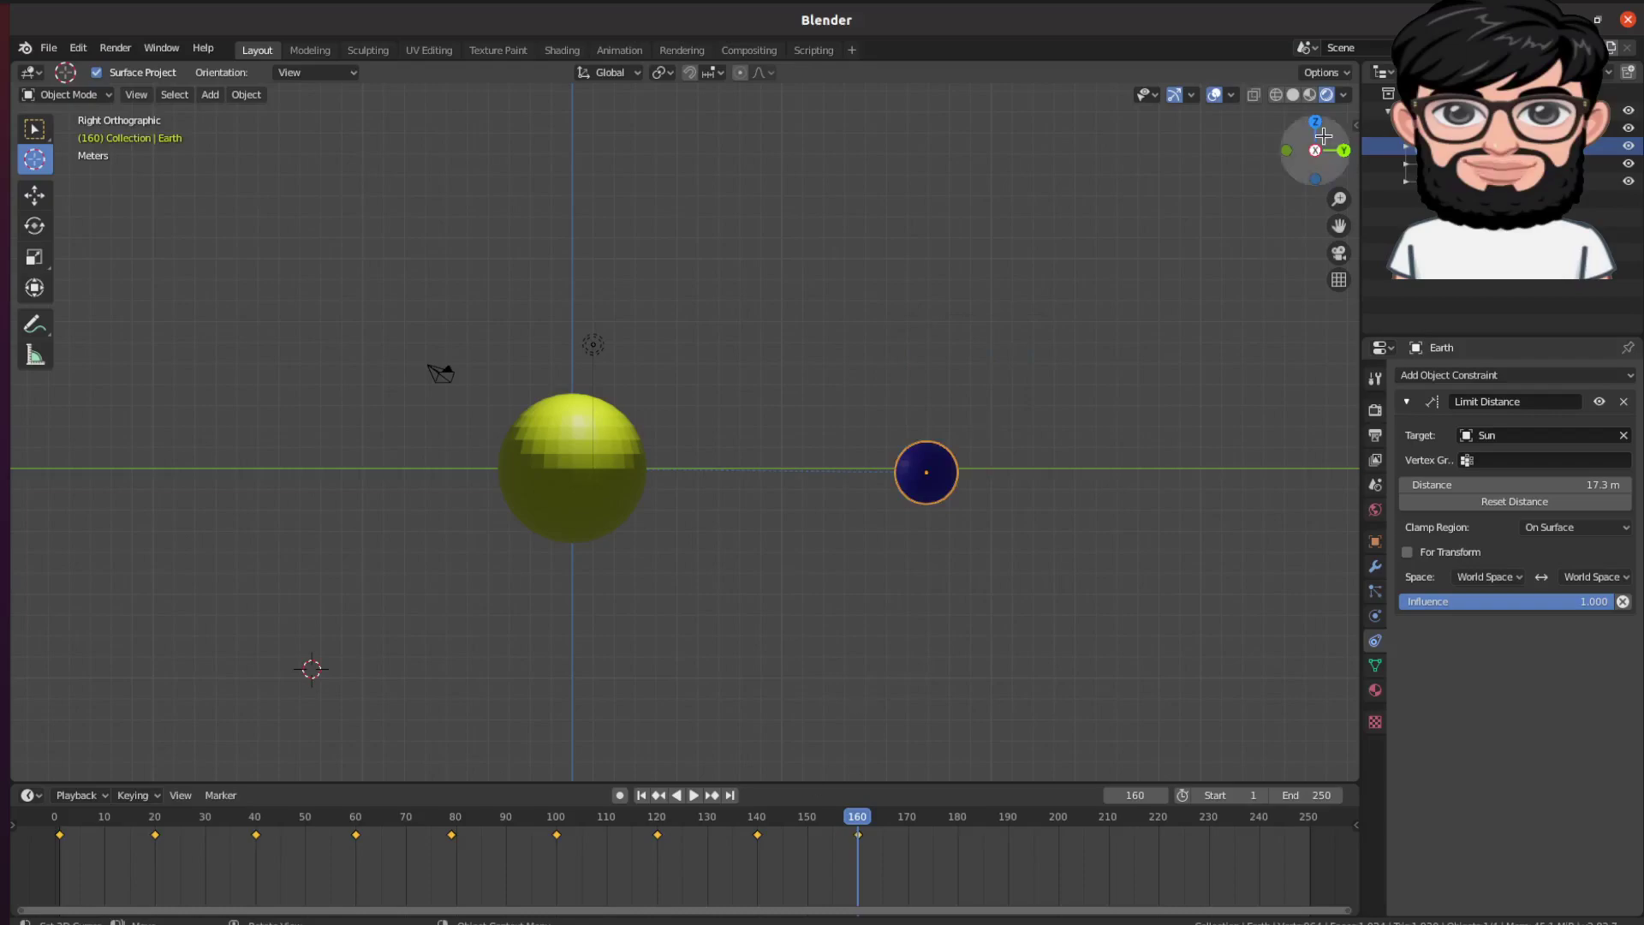
# Orbit into a perspective view, zoom out, and play the Earth's orbit around the Sun.
pyautogui.moveTo(1324, 136); pyautogui.dragTo(1081, 281)
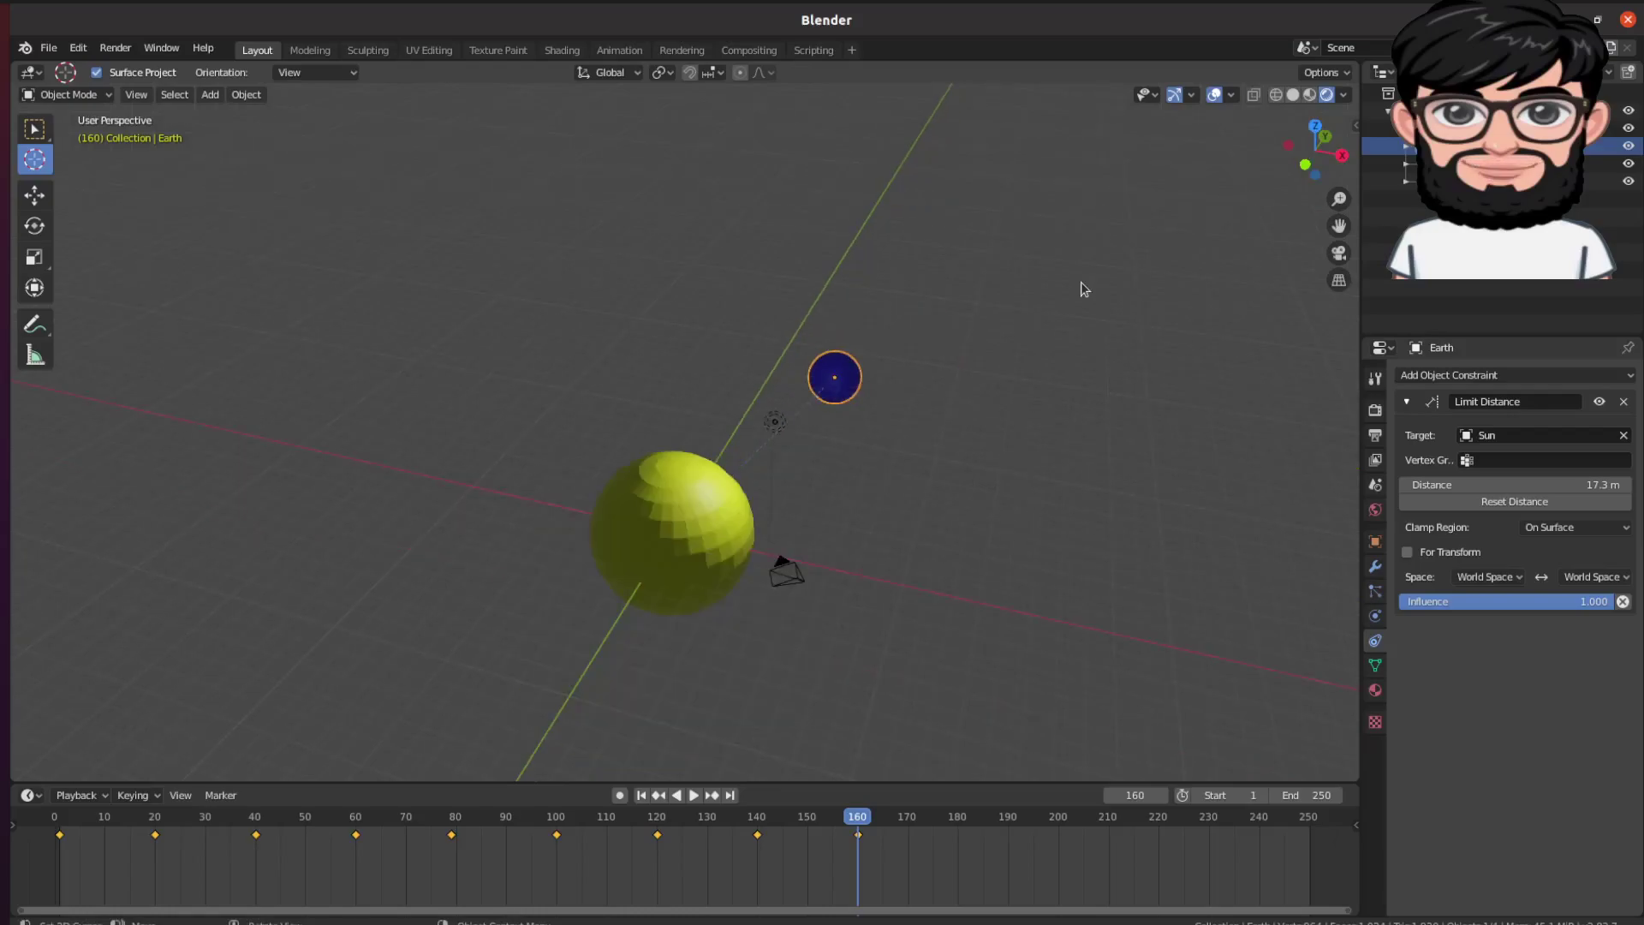
pyautogui.scroll(-1, 1081, 281)
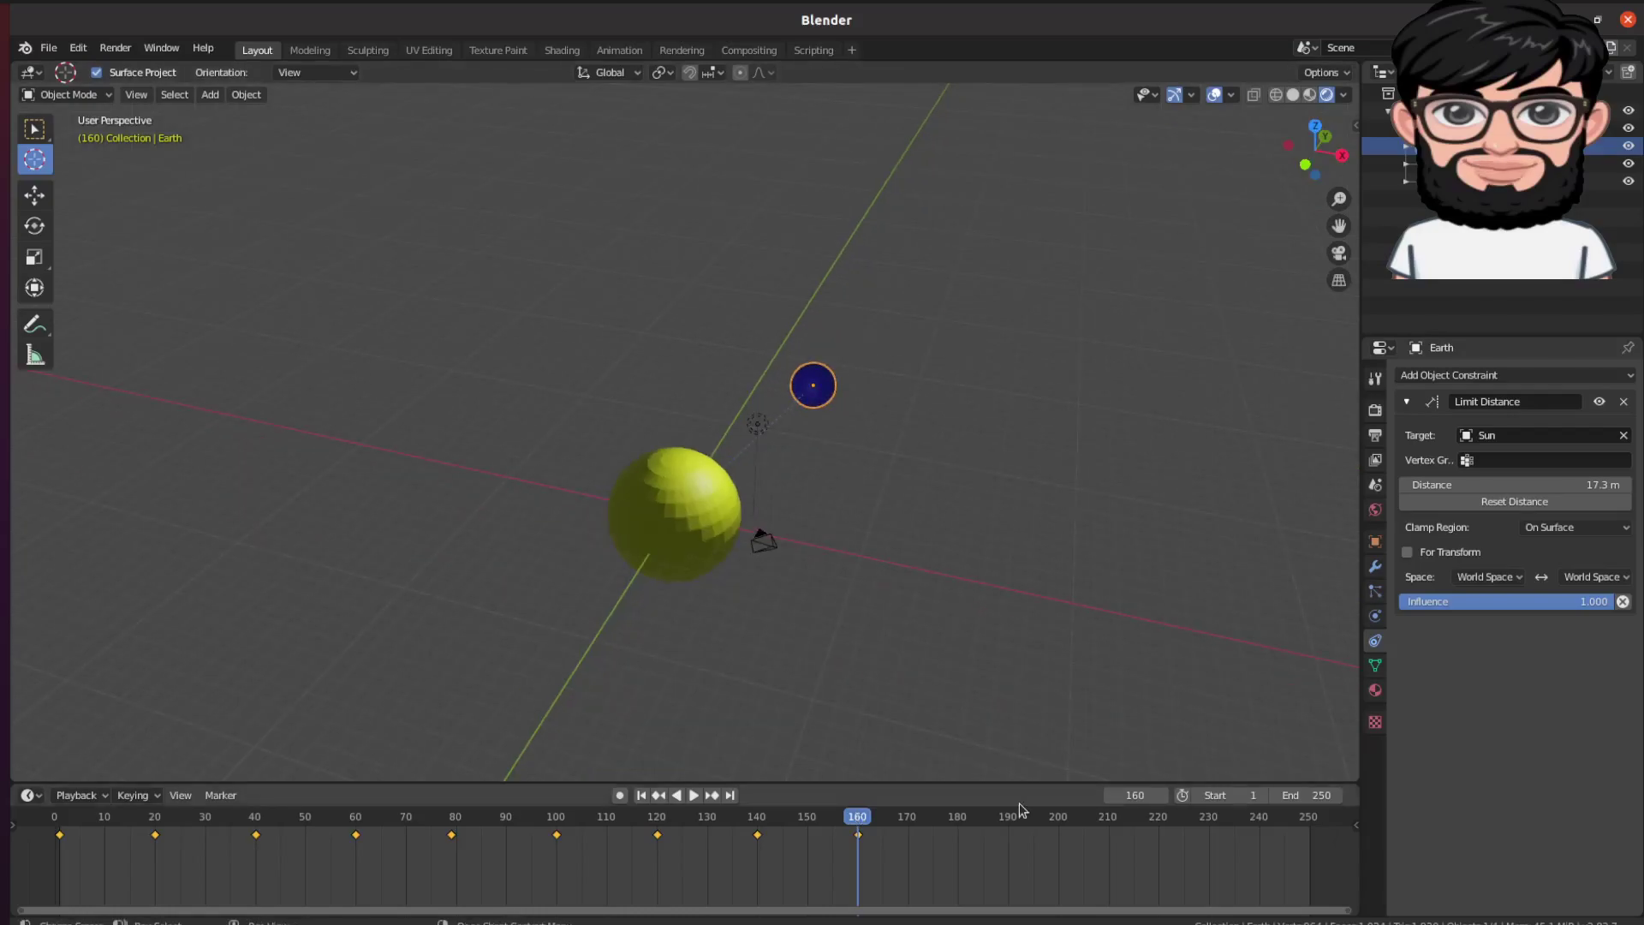
pyautogui.click(693, 796)
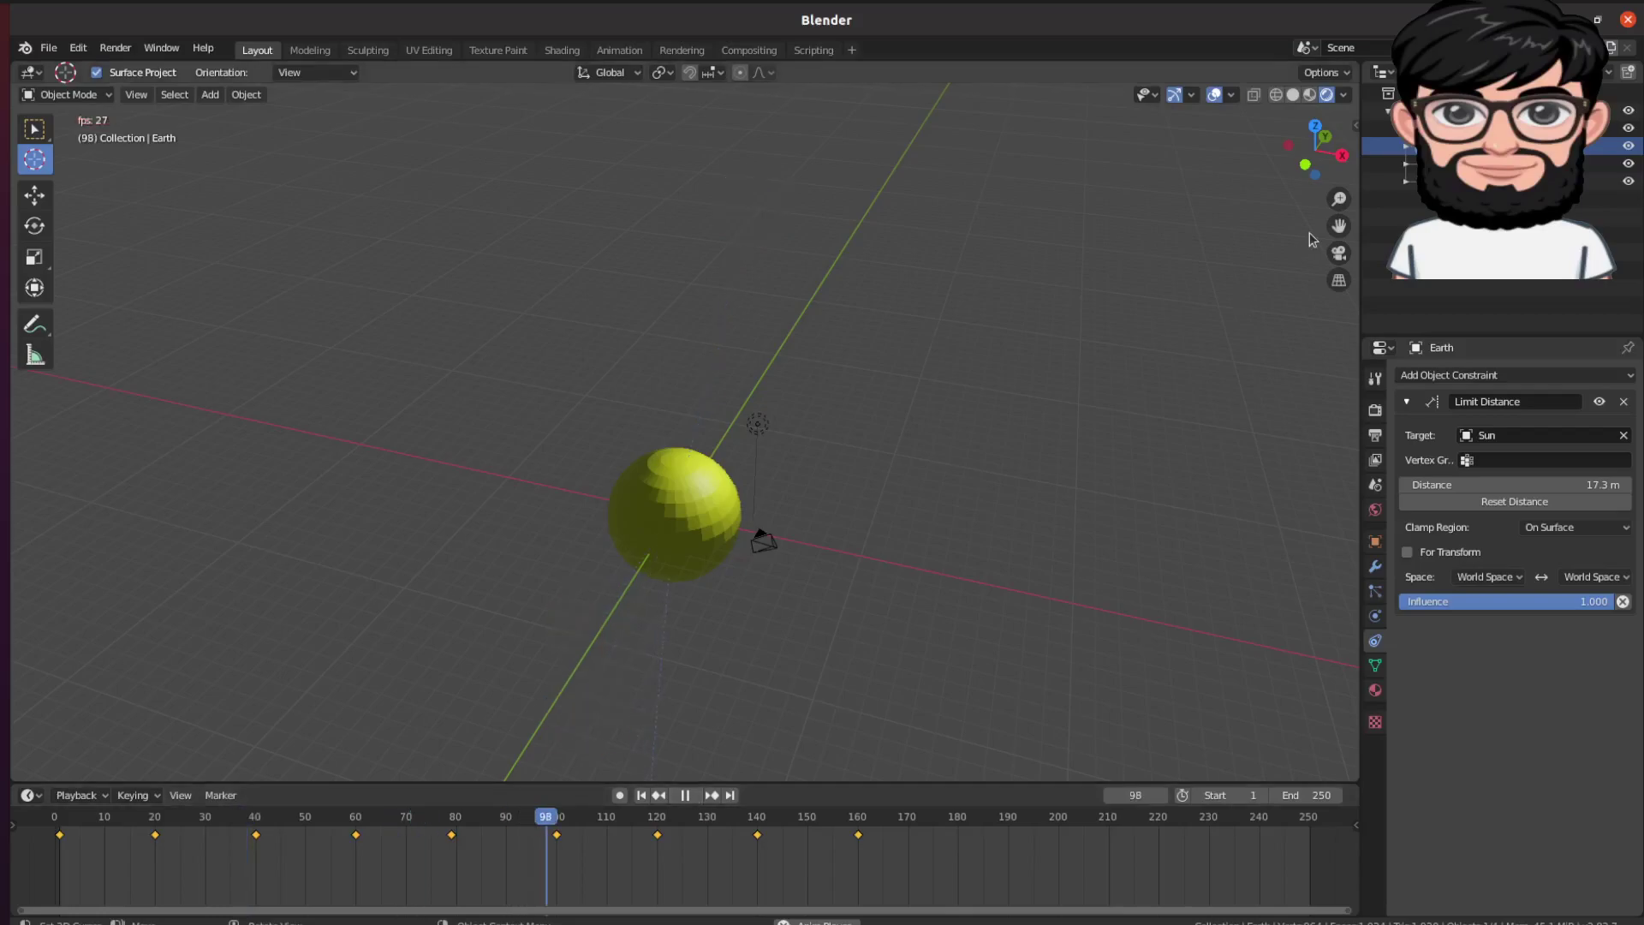
pyautogui.moveTo(1314, 152)
pyautogui.mouseDown()
pyautogui.moveTo(1259, 171)
pyautogui.moveTo(1310, 128)
pyautogui.moveTo(1319, 163)
pyautogui.mouseUp()
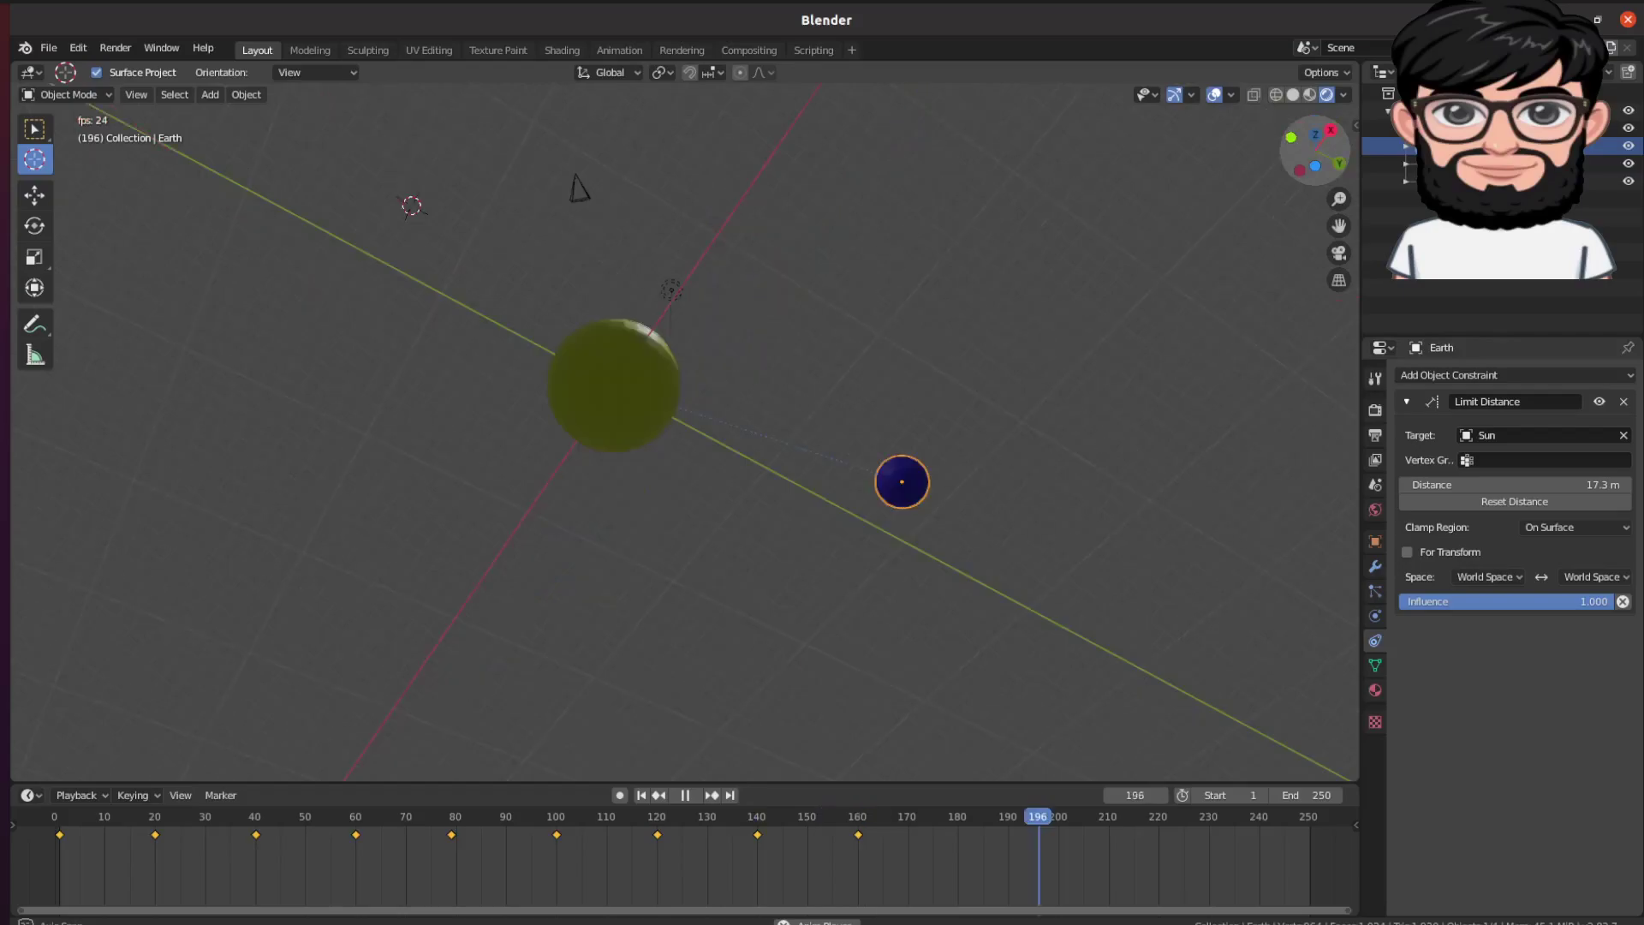
# Stop playback and change the timeline end frame from 250 to 160.
pyautogui.click(685, 796)
pyautogui.click(1306, 795)
pyautogui.click(1314, 788)
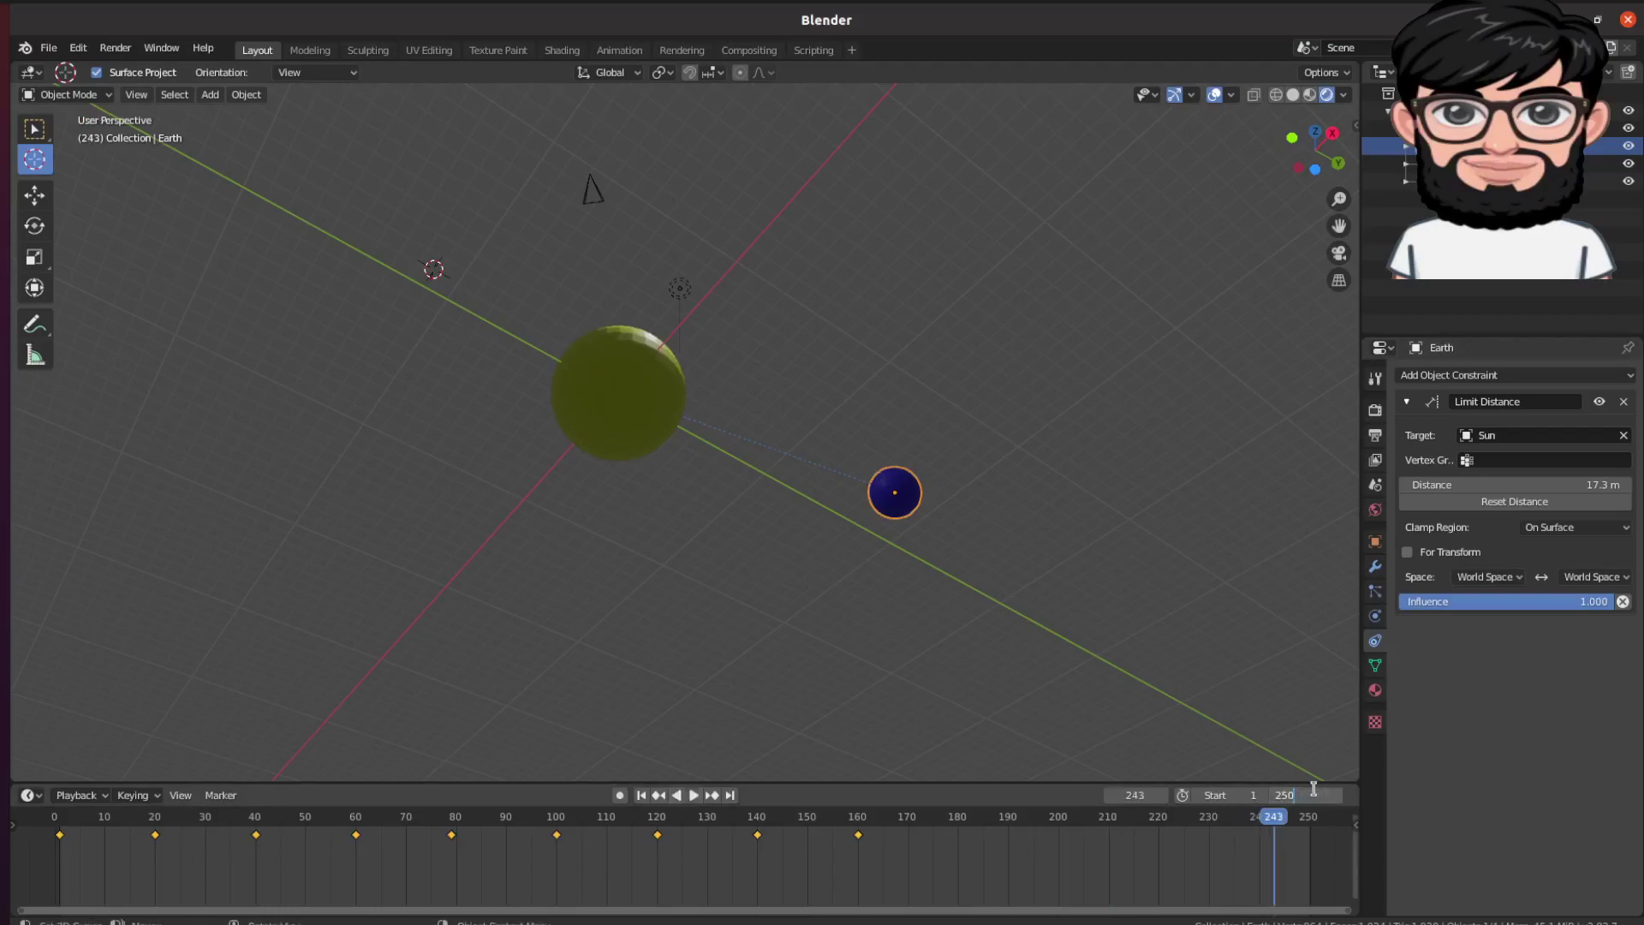
pyautogui.press('BackSpace')
pyautogui.press('BackSpace')
pyautogui.press('BackSpace')
pyautogui.write('160')
pyautogui.press('Return')
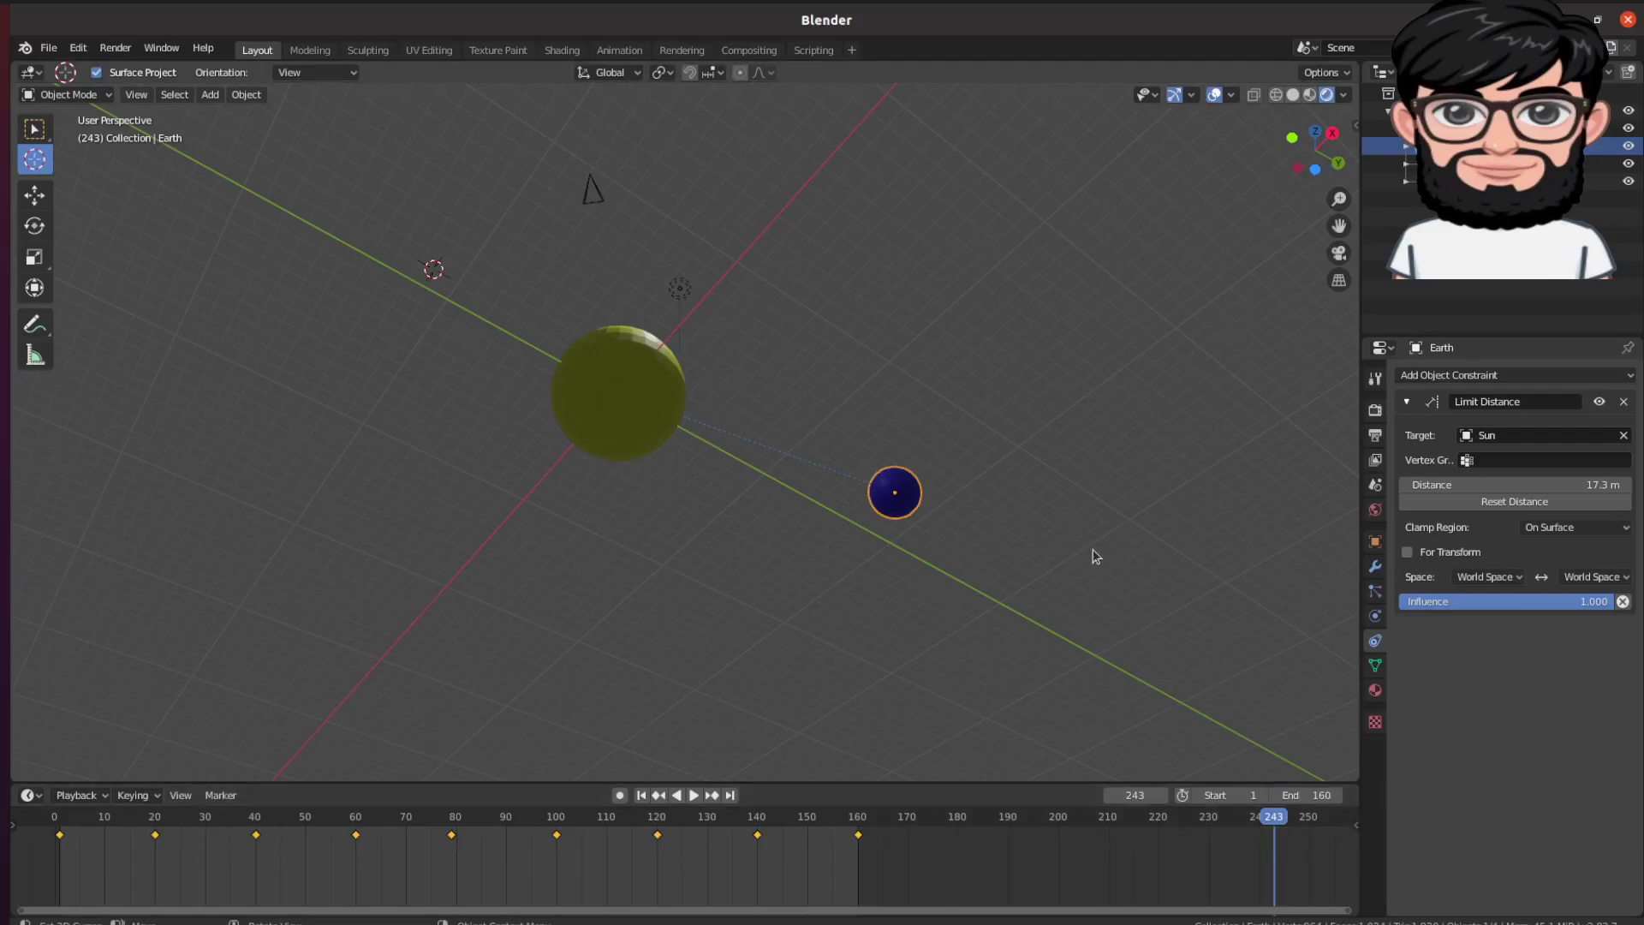
# Play the orbit animation and view it from an aligned side view.
pyautogui.click(694, 796)
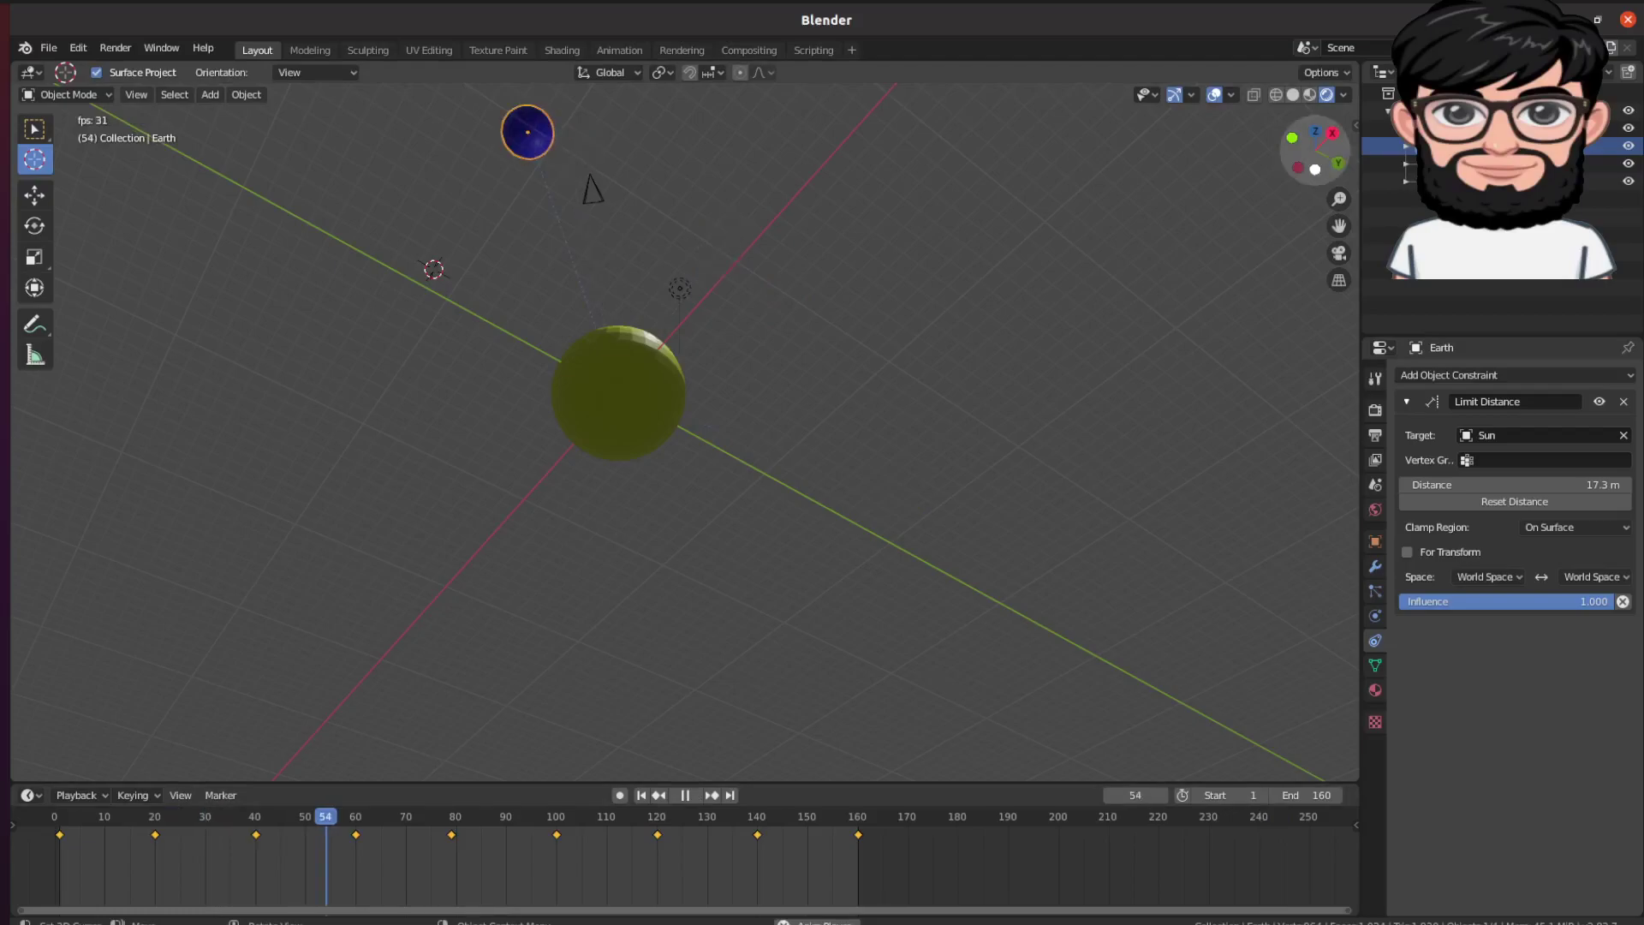
pyautogui.moveTo(685, 514); pyautogui.dragTo(659, 540, button='middle')
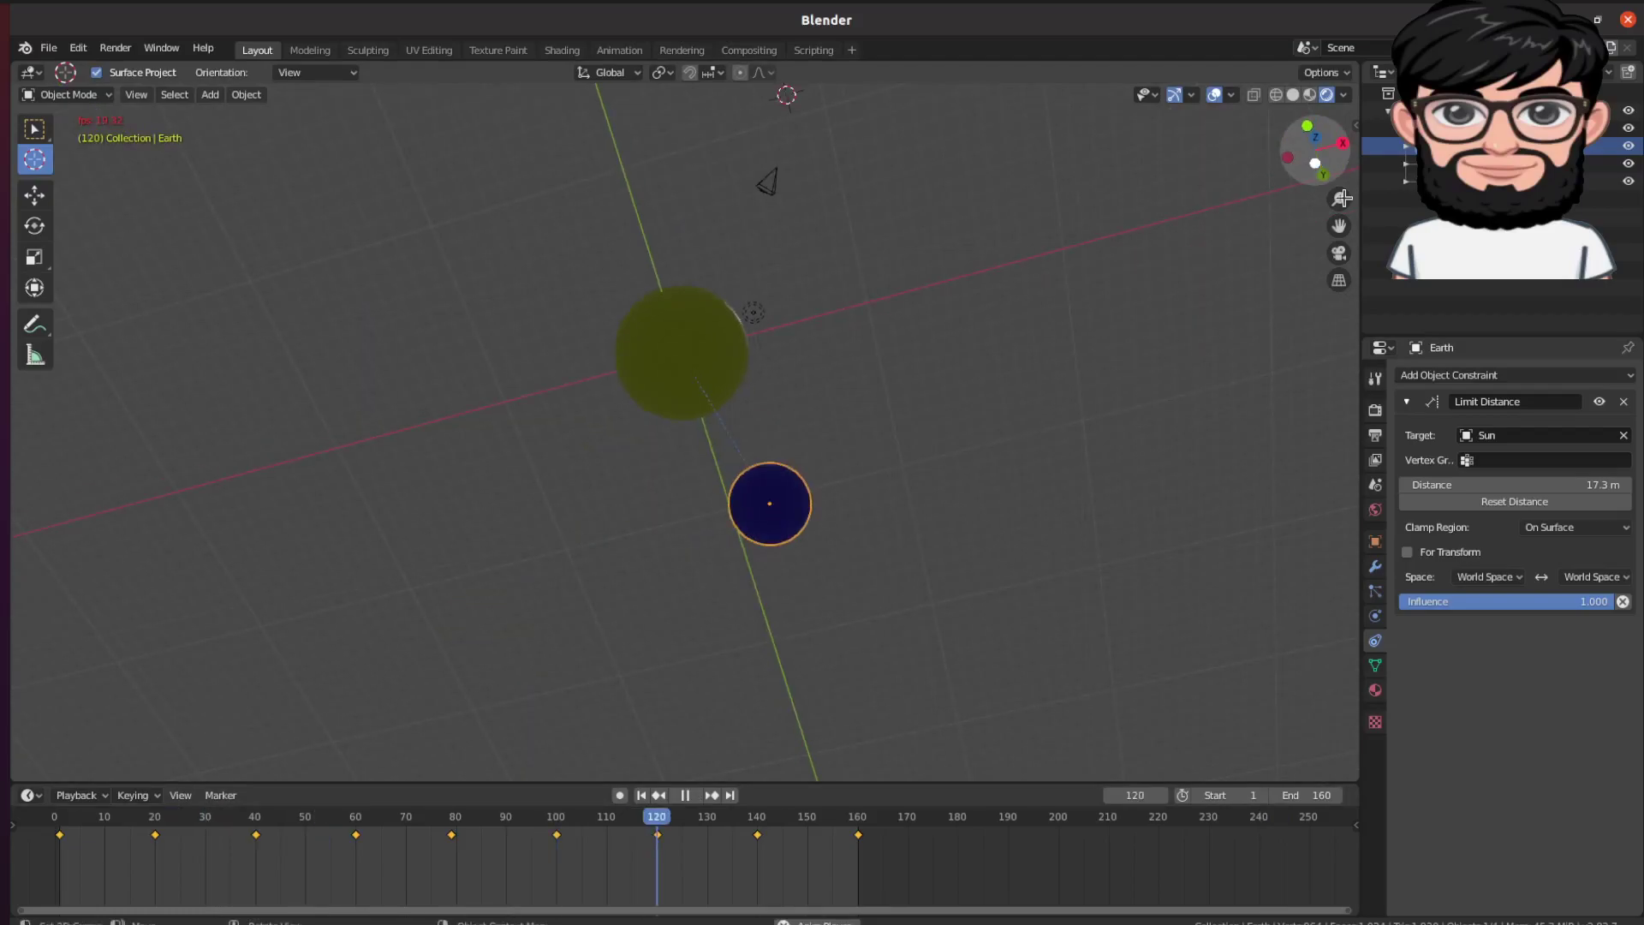
pyautogui.click(1343, 144)
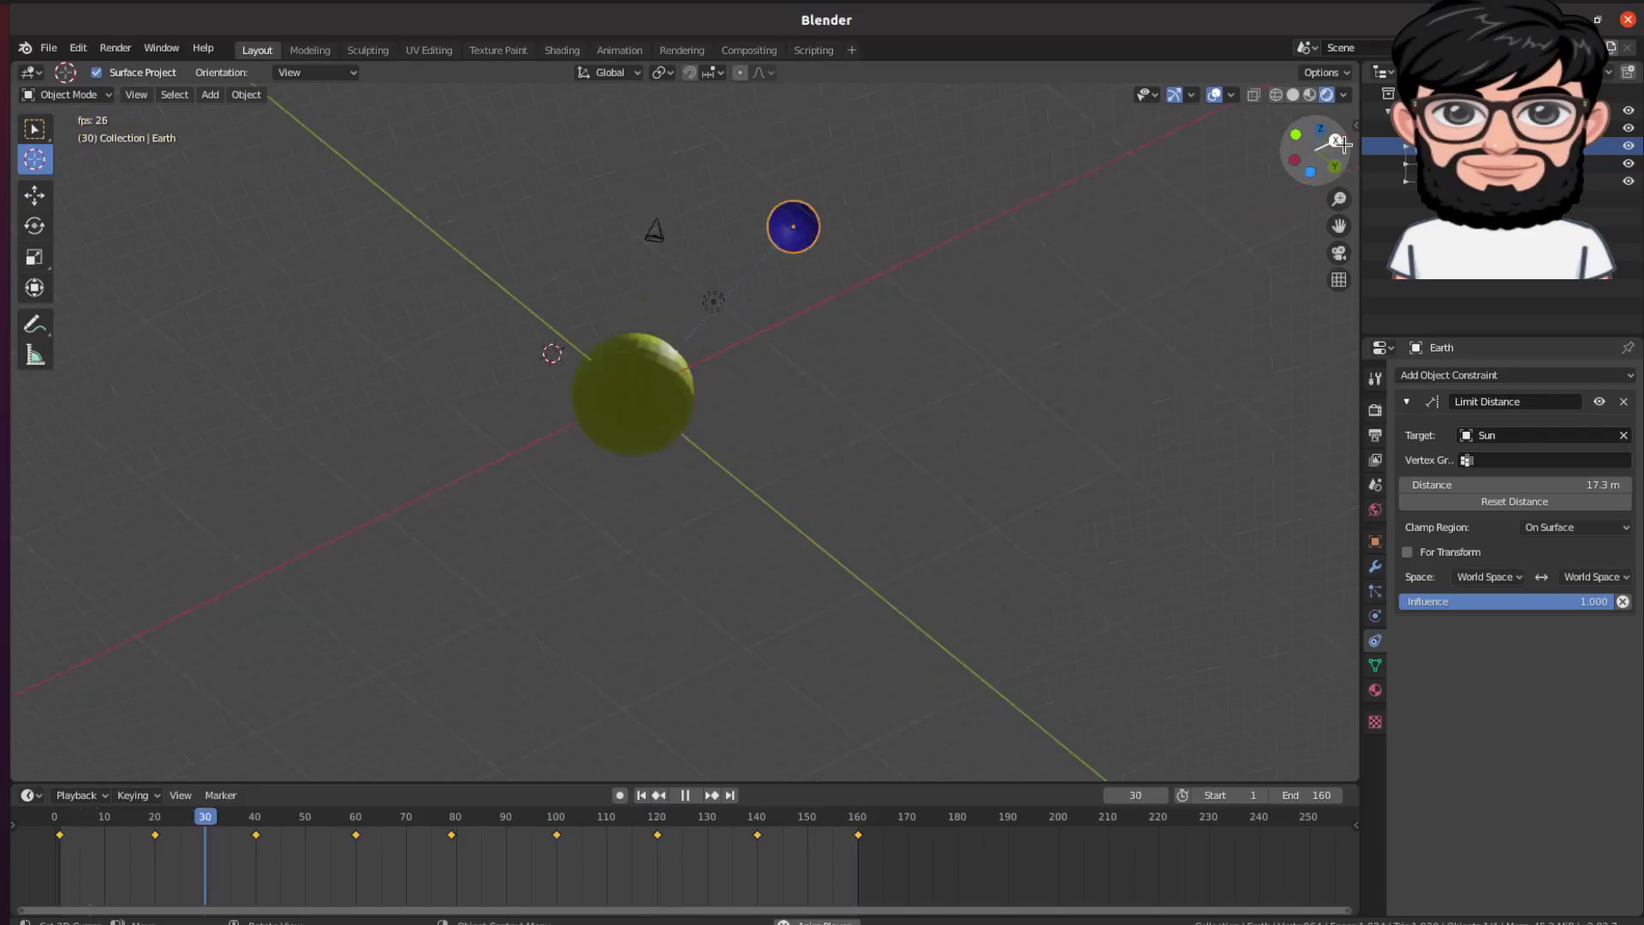